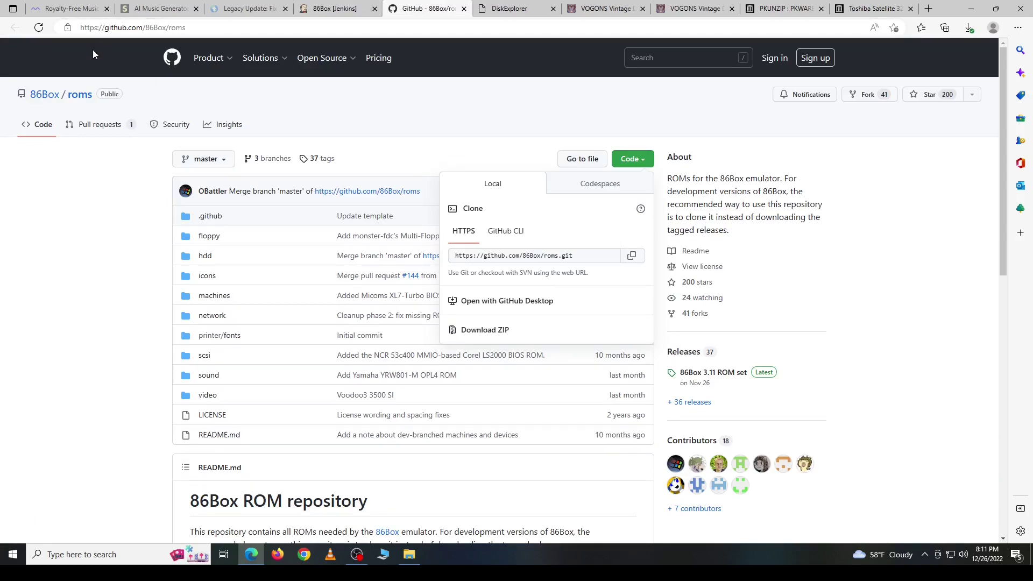
Step: Reopen the 86Box roms repository's Code clone/download options, then go to the DiskExplorer page
{"action": "left_click", "coordinate": [631, 163]}
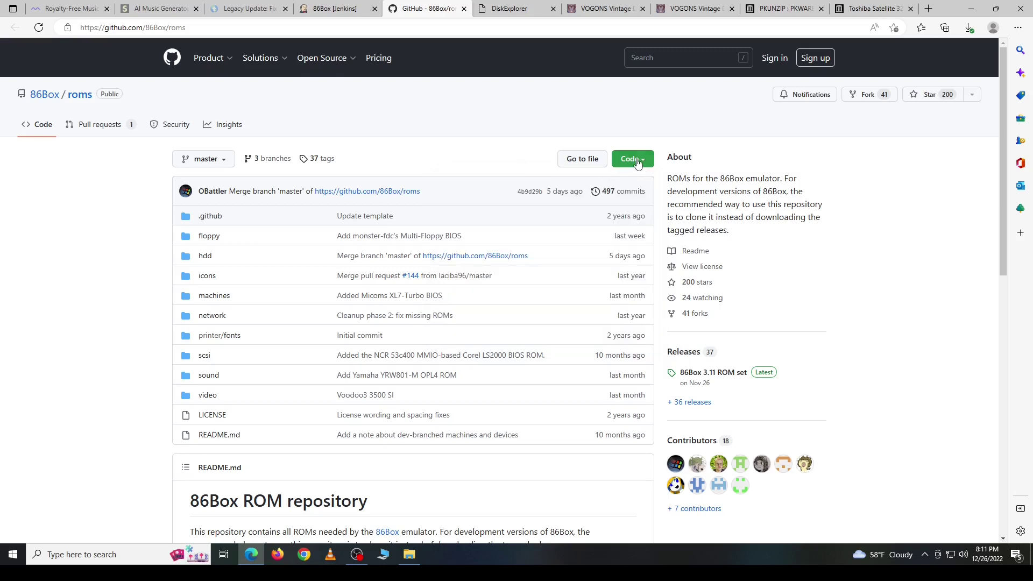
{"action": "left_click", "coordinate": [639, 163]}
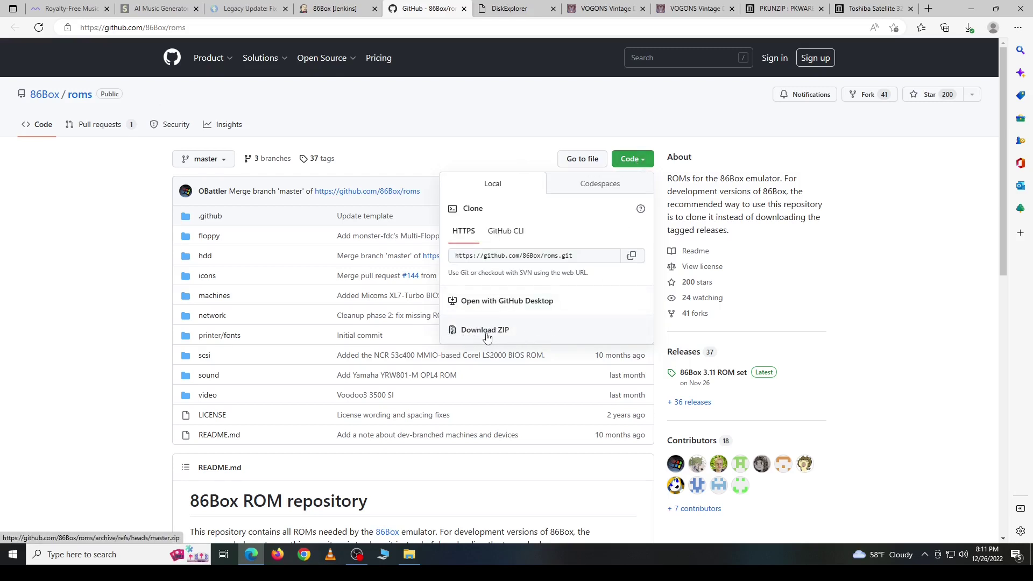
{"action": "left_click", "coordinate": [509, 12]}
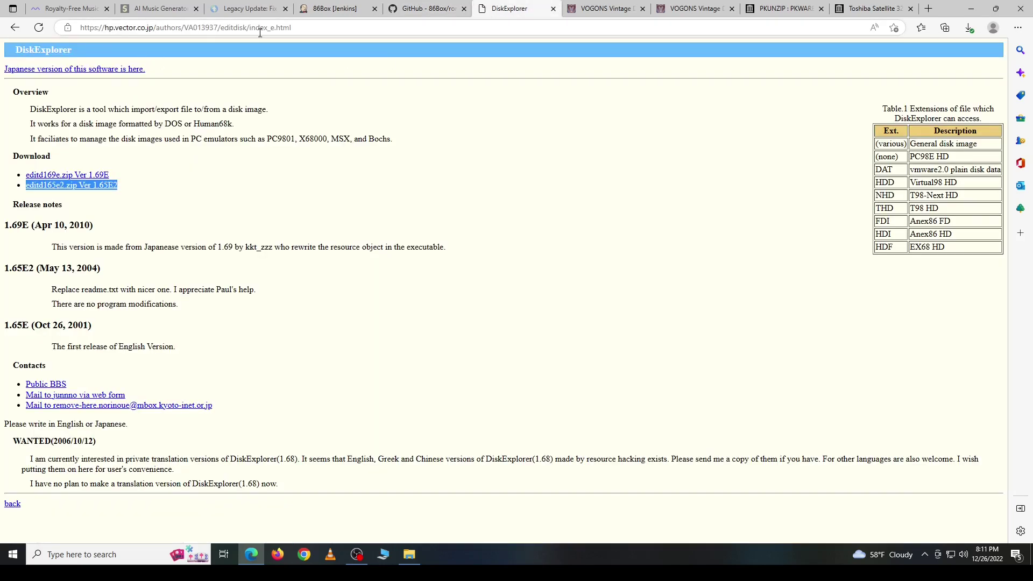
Step: Select the editd165e2.zip Ver 1.65E2 link text, then switch to the Sound Blaster 16 CD tab
{"action": "left_click", "coordinate": [179, 181]}
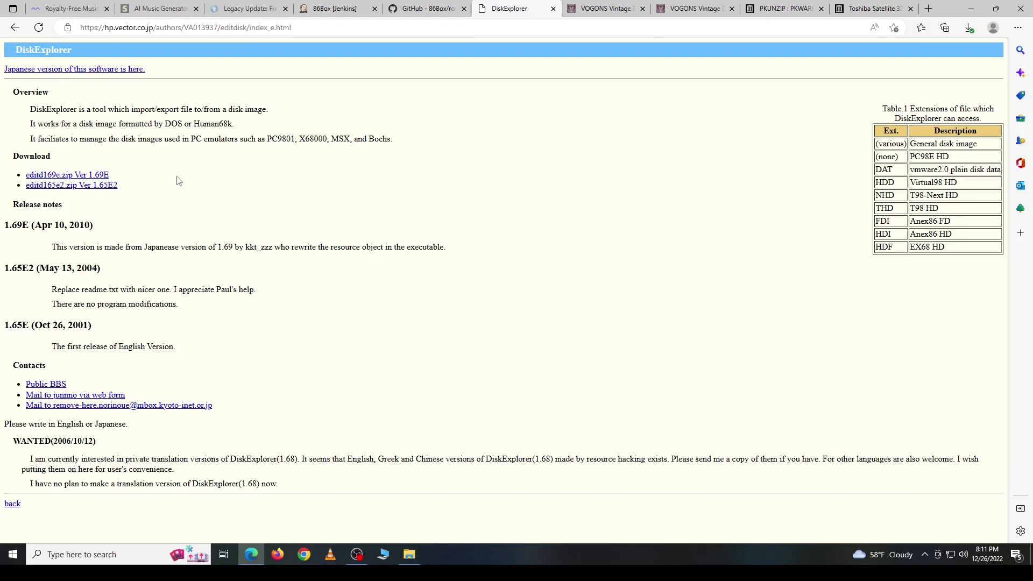
{"action": "left_click_drag", "start_coordinate": [141, 194], "coordinate": [25, 185]}
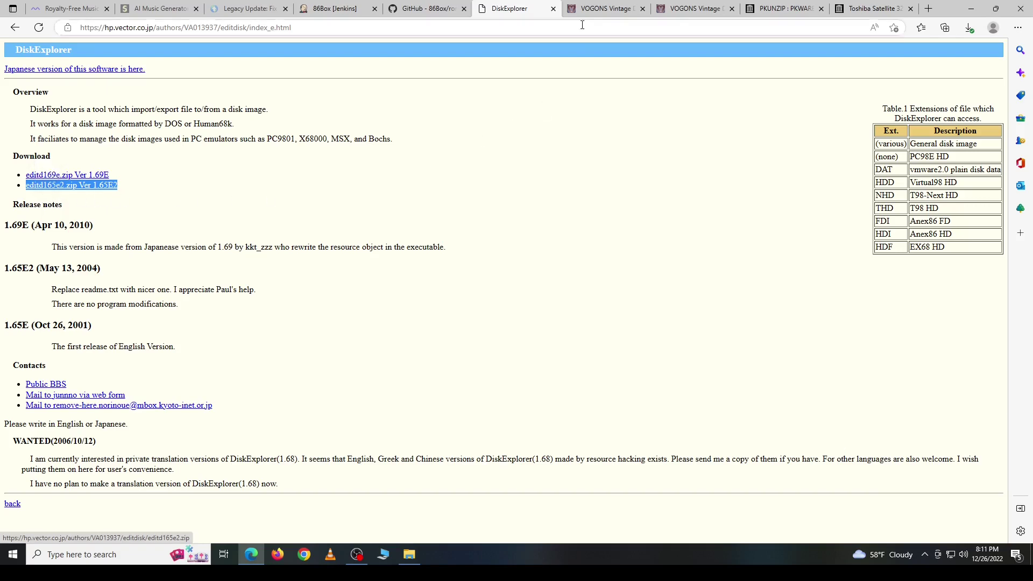
{"action": "key", "text": "ctrl+Tab"}
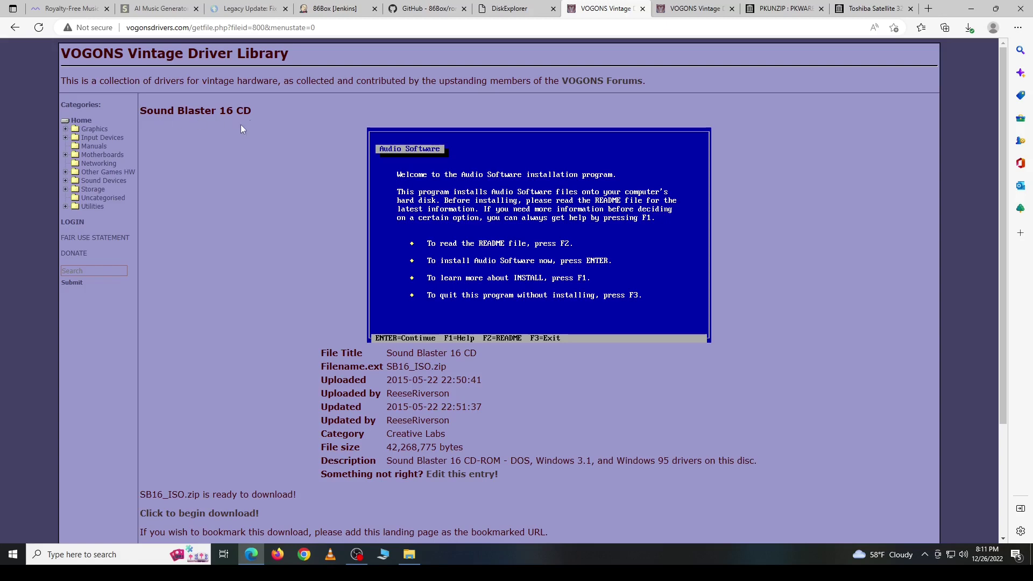
Step: Download SB16_ISO.zip, check the S3 Virge driver page, then move to the PKUNZIP page
{"action": "scroll", "coordinate": [253, 447], "scroll_direction": "down", "scroll_amount": 2}
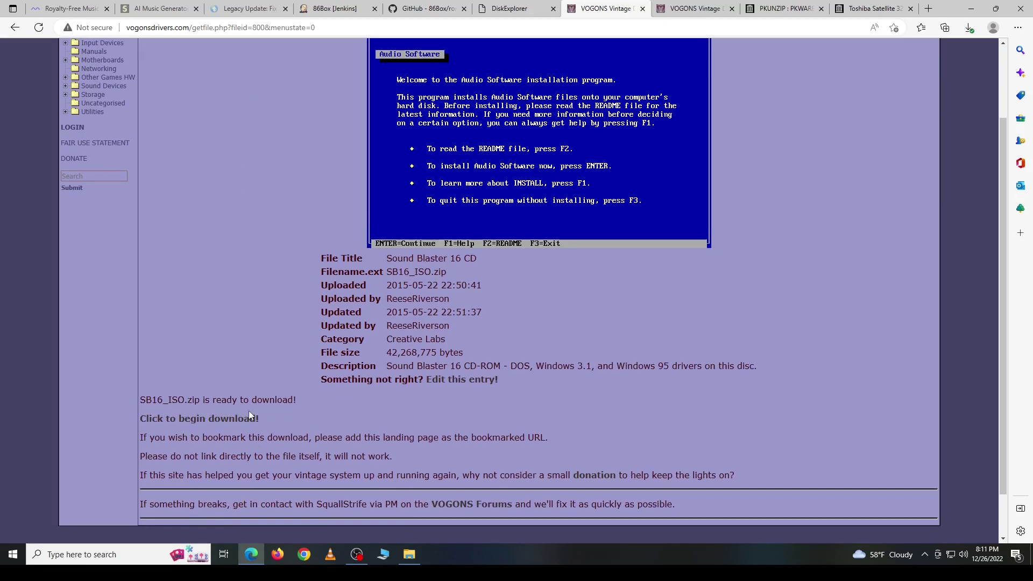
{"action": "left_click", "coordinate": [225, 420]}
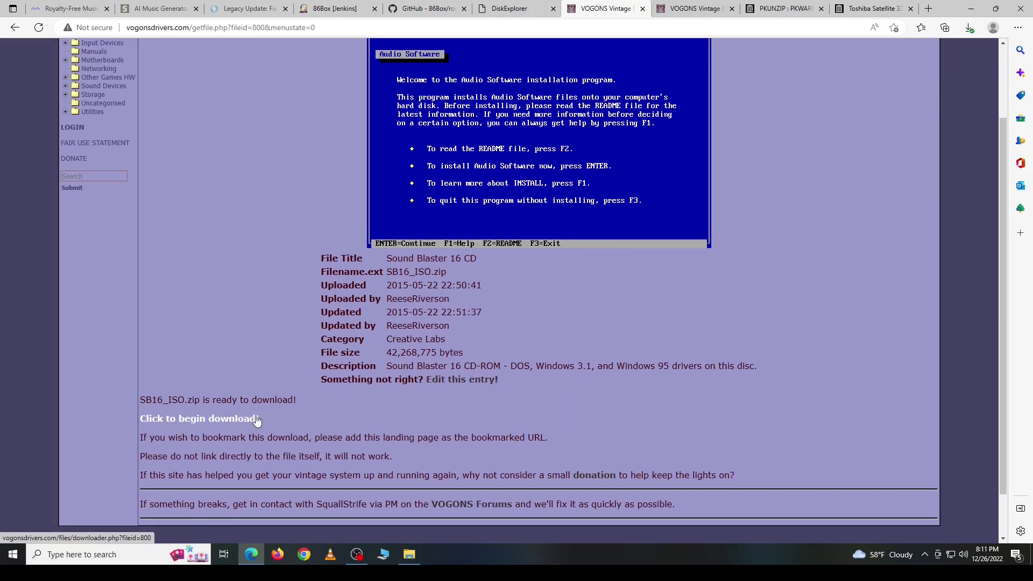
{"action": "left_click", "coordinate": [686, 8]}
{"action": "left_click_drag", "start_coordinate": [140, 111], "coordinate": [426, 110]}
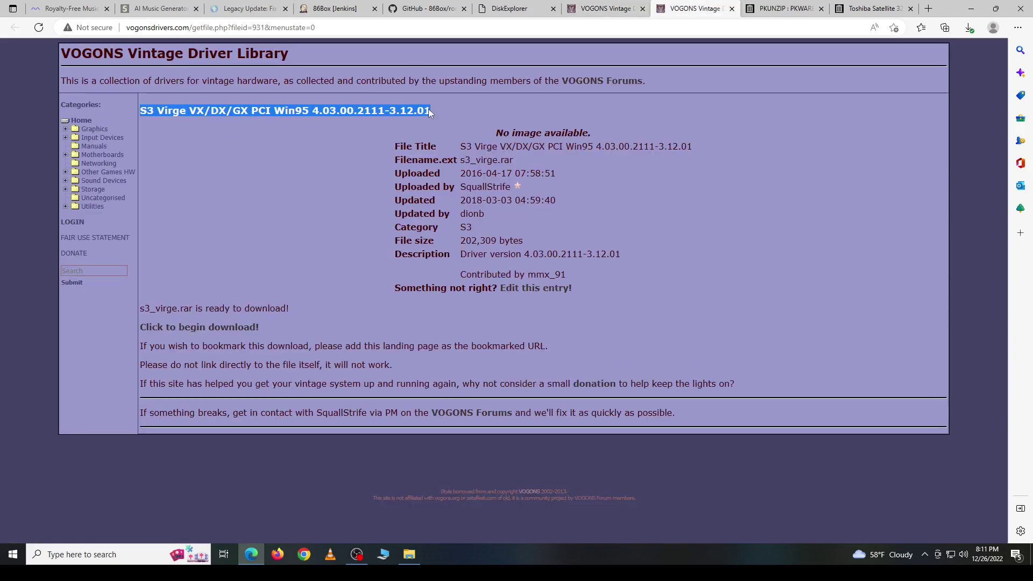
{"action": "left_click", "coordinate": [368, 121]}
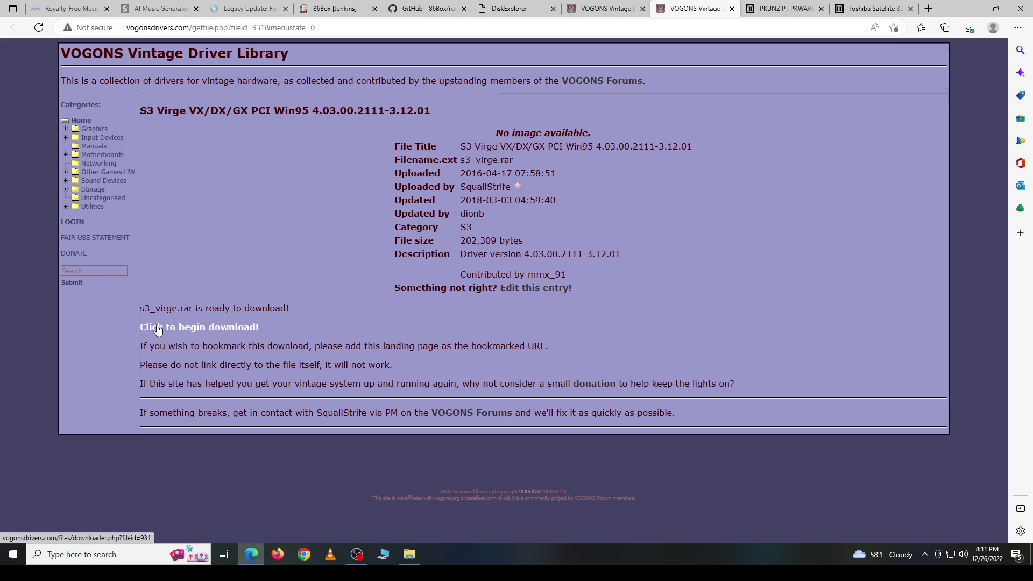
{"action": "left_click", "coordinate": [783, 9]}
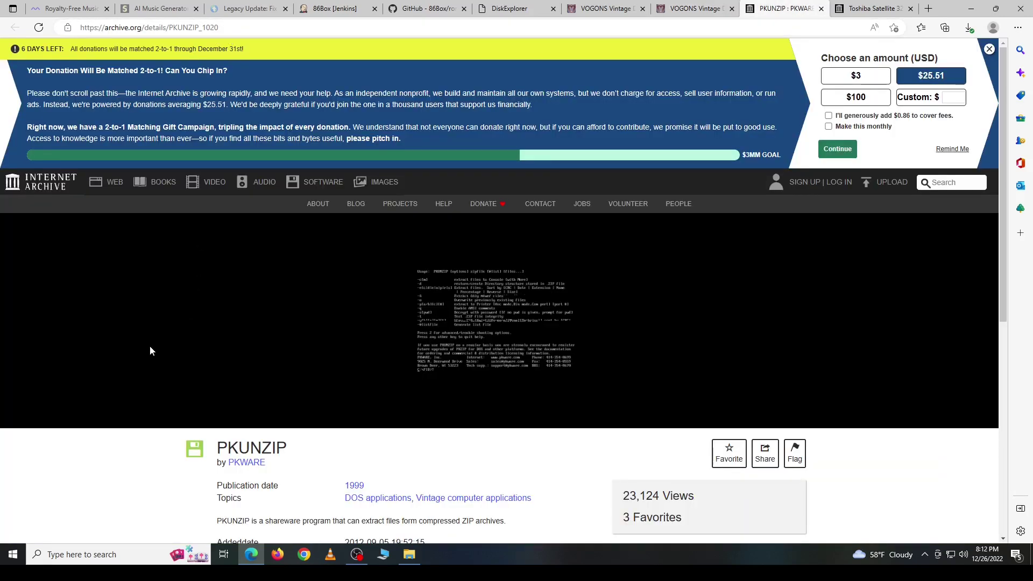
Step: Show all PKUNZIP files in the Internet Archive download options
{"action": "scroll", "coordinate": [150, 351], "scroll_direction": "down", "scroll_amount": 3}
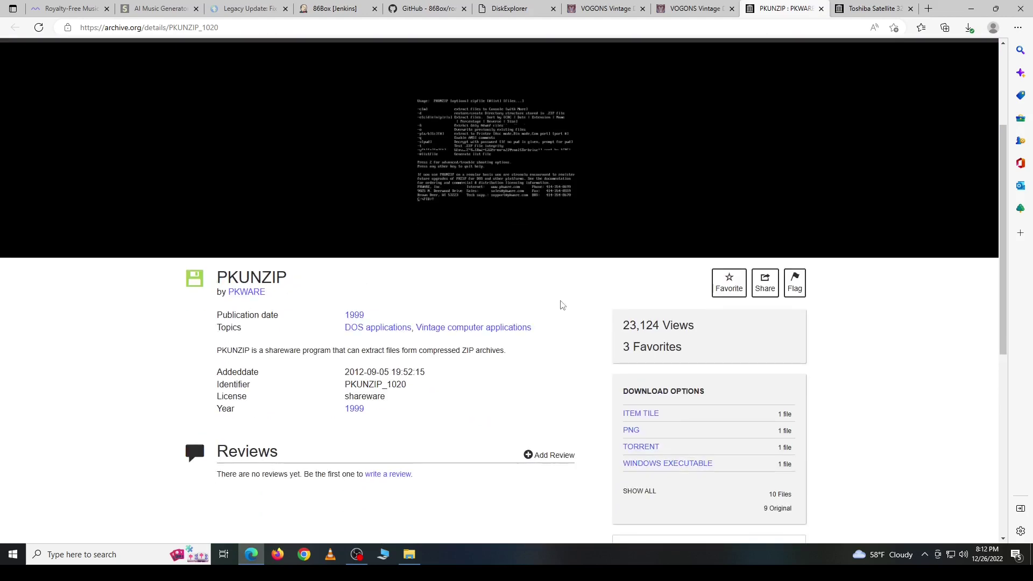
{"action": "scroll", "coordinate": [563, 305], "scroll_direction": "down", "scroll_amount": 3}
{"action": "left_click", "coordinate": [646, 349]}
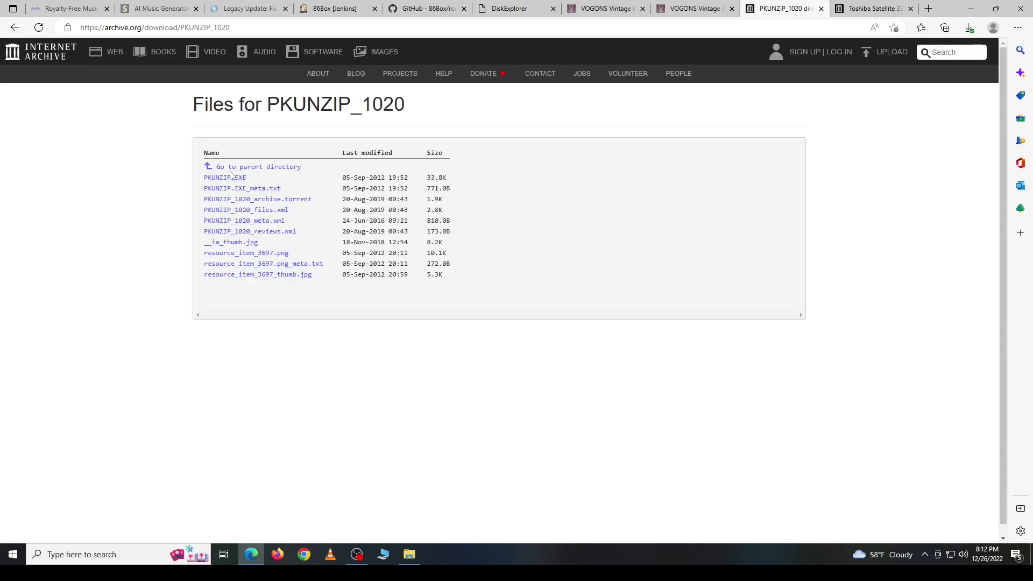
Step: List all Toshiba Satellite 320 recovery CD files and select the ISO file name
{"action": "left_click", "coordinate": [870, 11]}
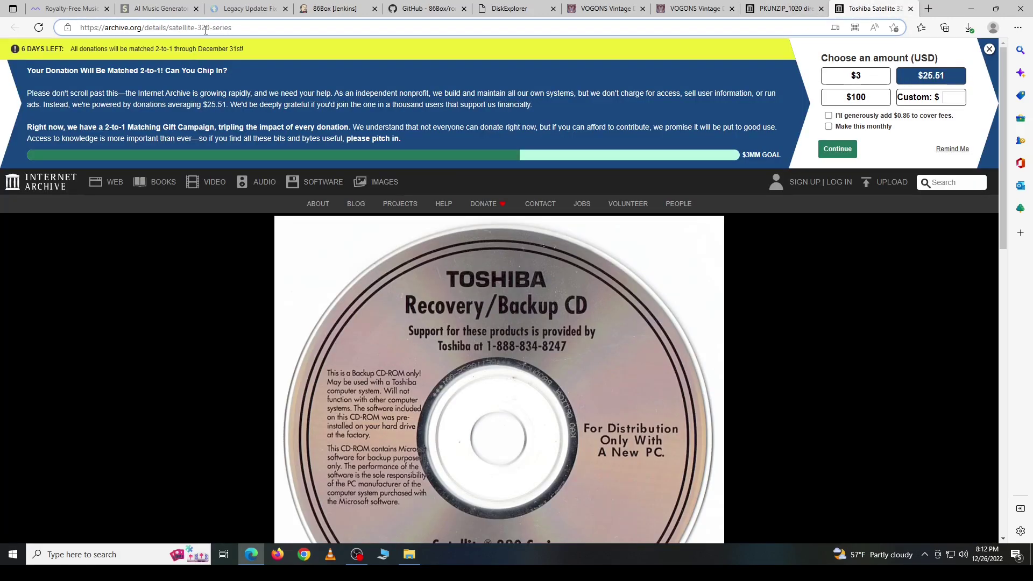
{"action": "scroll", "coordinate": [89, 349], "scroll_direction": "down", "scroll_amount": 2}
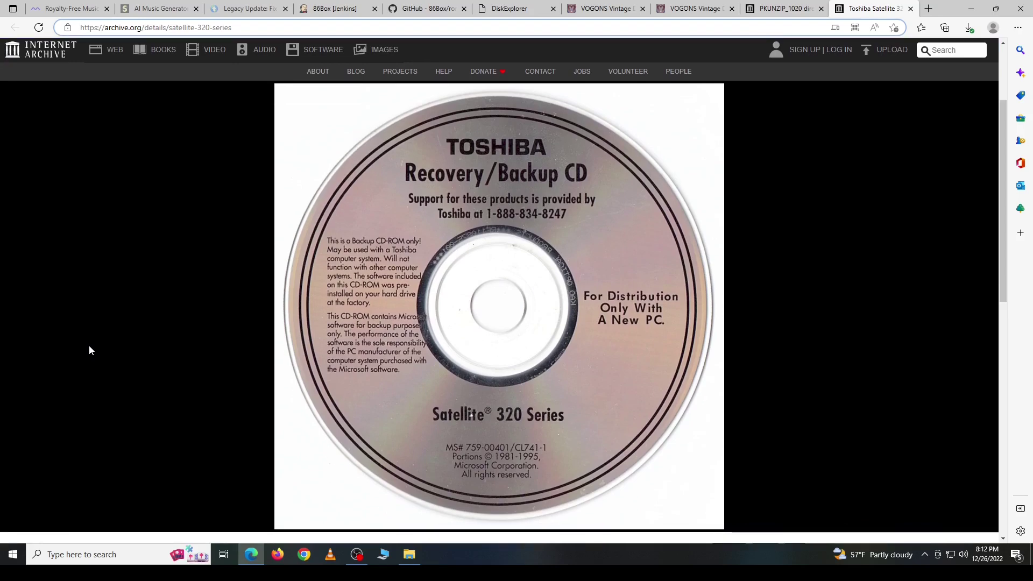
{"action": "scroll", "coordinate": [90, 350], "scroll_direction": "down", "scroll_amount": 5}
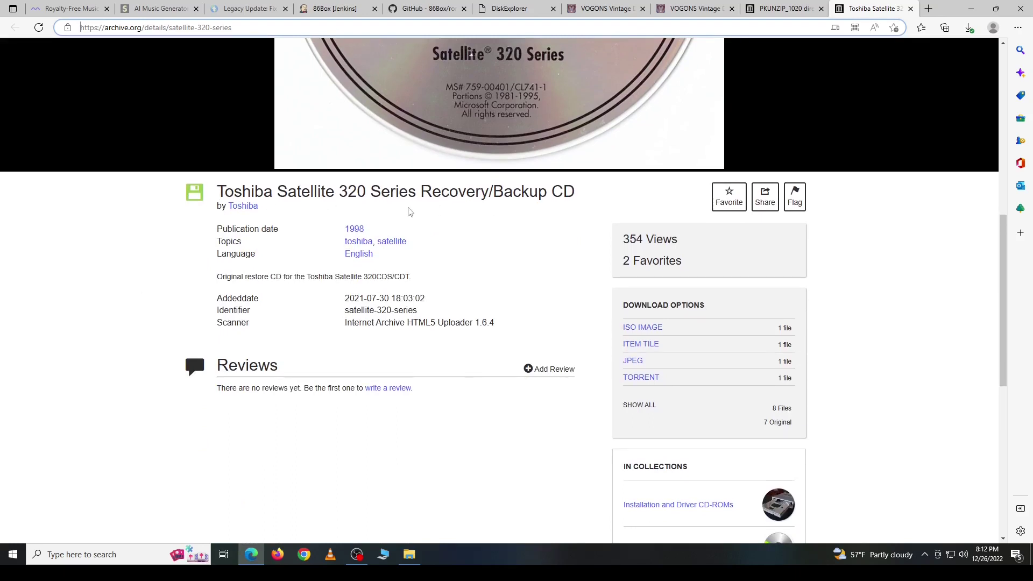
{"action": "left_click", "coordinate": [631, 411]}
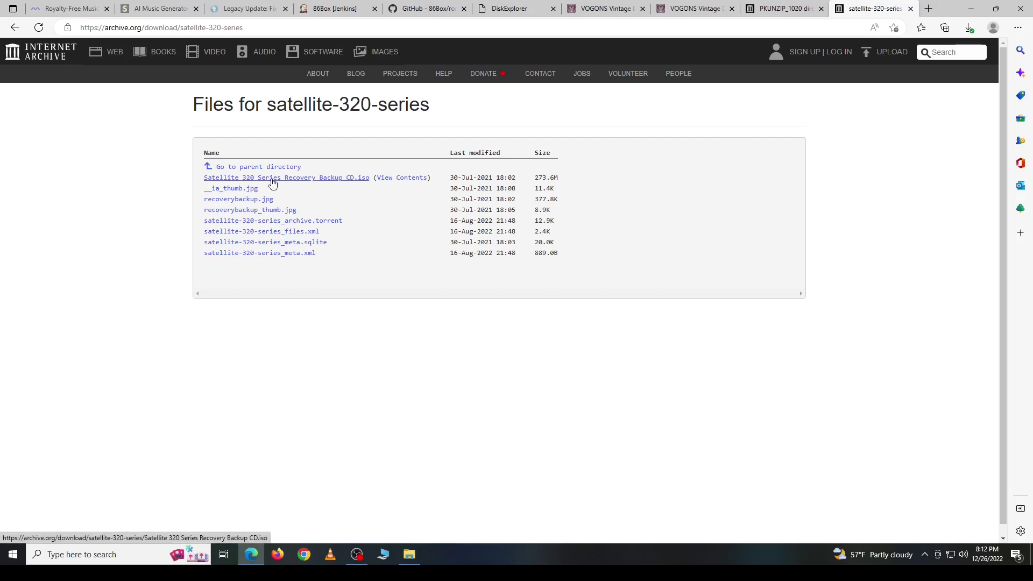
{"action": "left_click_drag", "start_coordinate": [200, 151], "coordinate": [393, 186]}
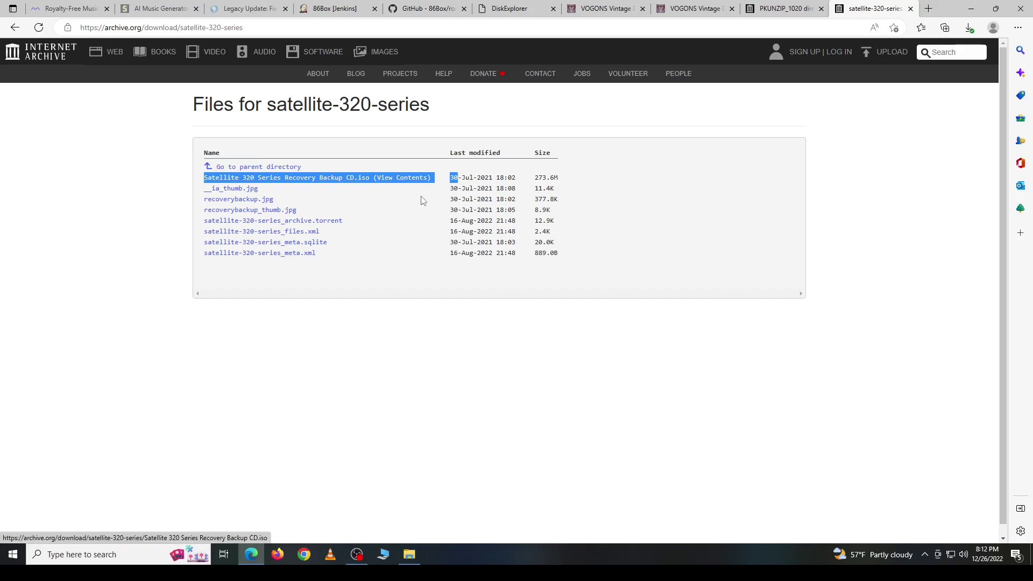
{"action": "left_click", "coordinate": [438, 193]}
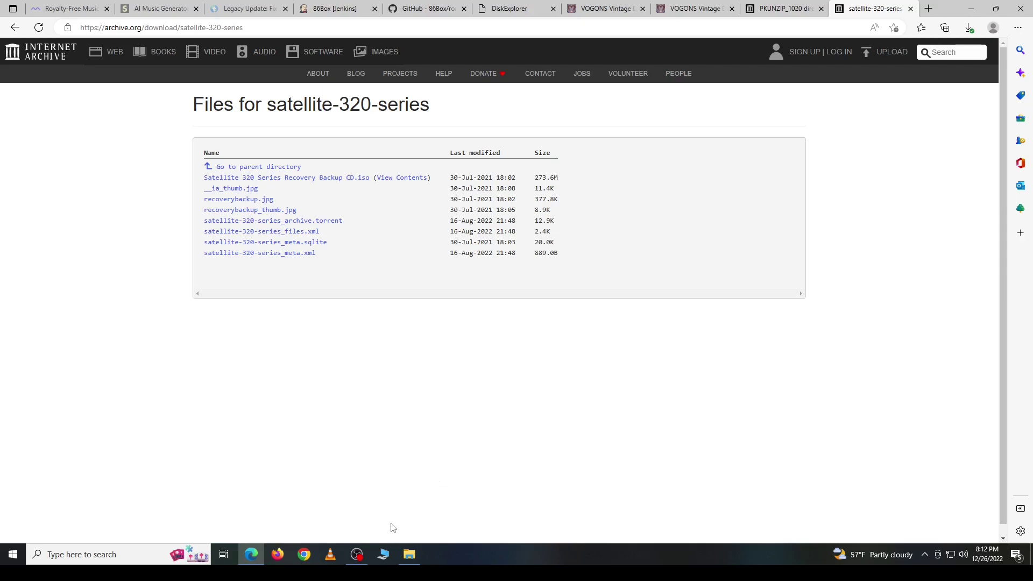
{"action": "left_click", "coordinate": [356, 554]}
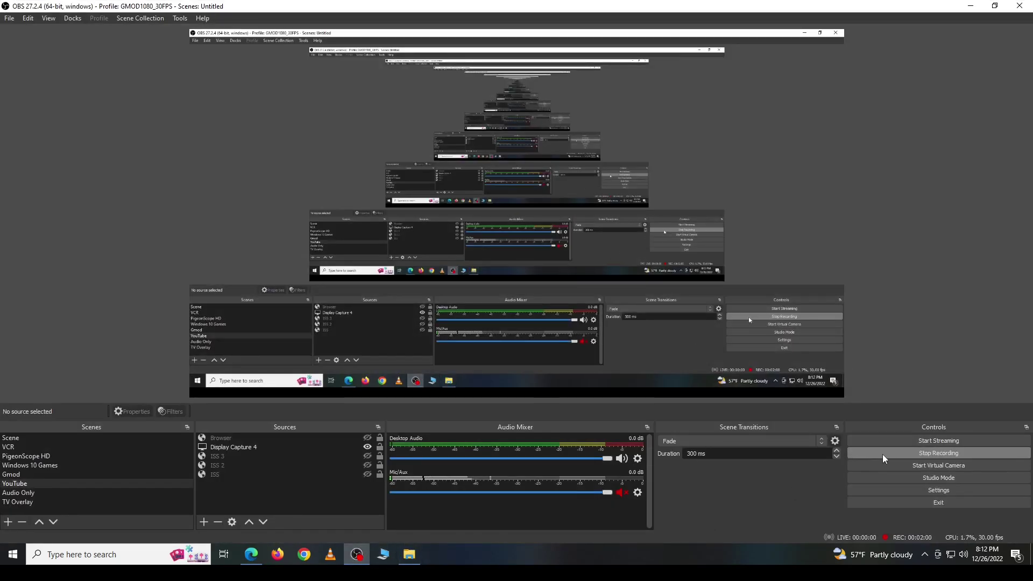
Step: Stop the OBS recording and hide OBS to return to Edge
{"action": "left_click", "coordinate": [884, 455]}
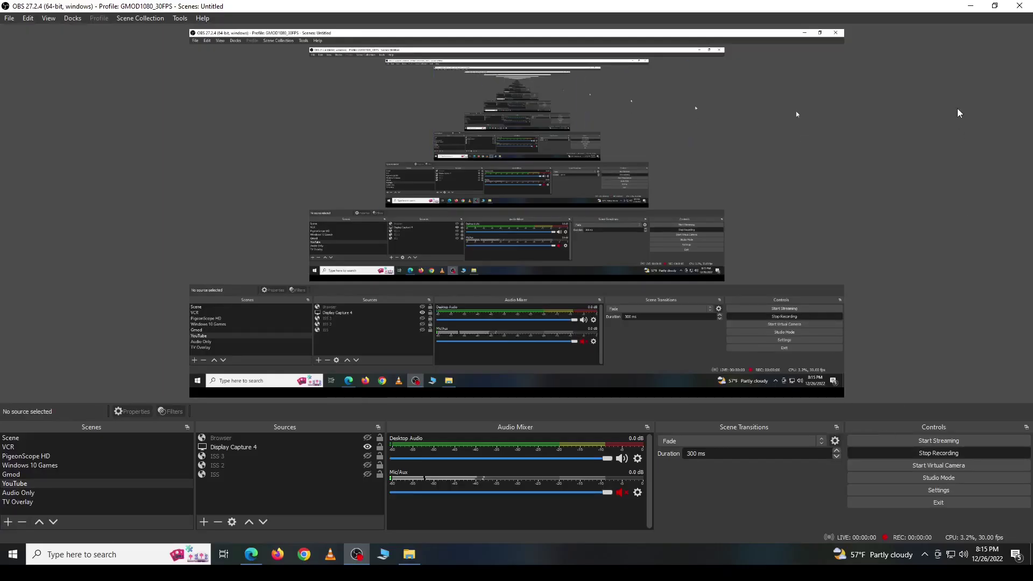
{"action": "left_click", "coordinate": [970, 8]}
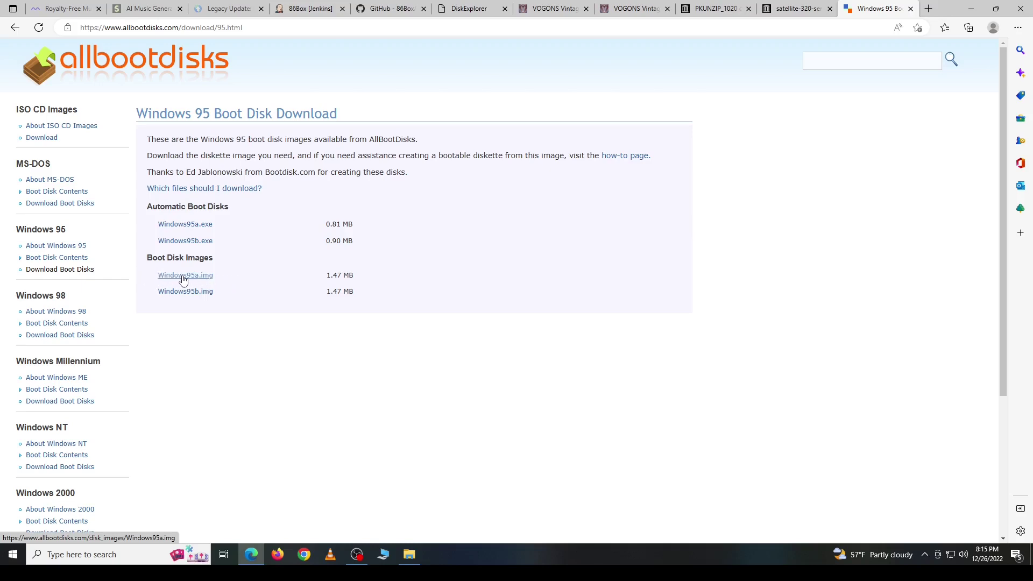
Step: Restore the OBS recorder from the taskbar after downloading Windows95a.img
{"action": "left_click", "coordinate": [357, 554]}
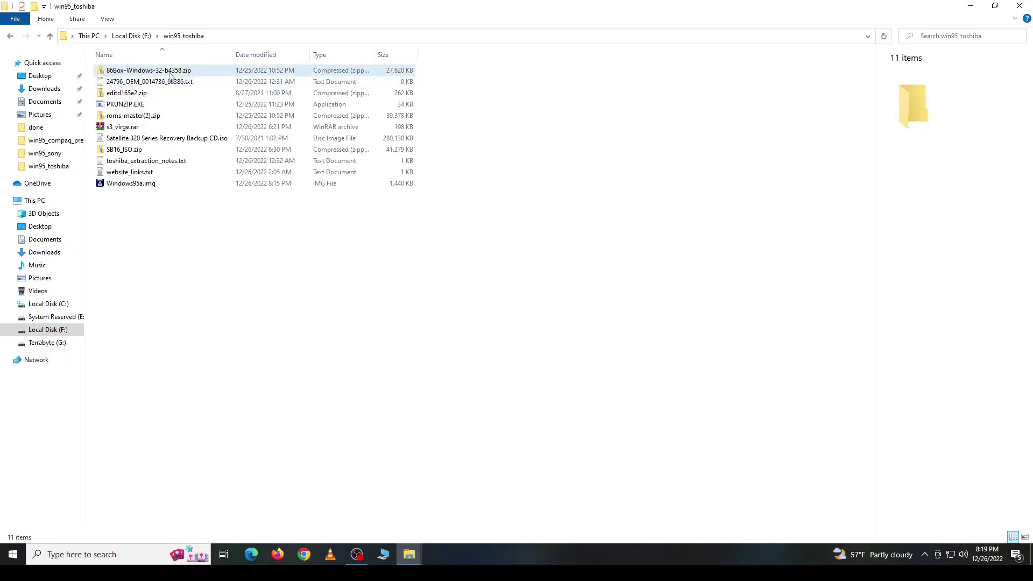
Step: Copy all six files from 86Box-Windows-32-b4358.zip into win95_toshiba
{"action": "double_click", "coordinate": [161, 70]}
{"action": "key", "text": "ctrl+a"}
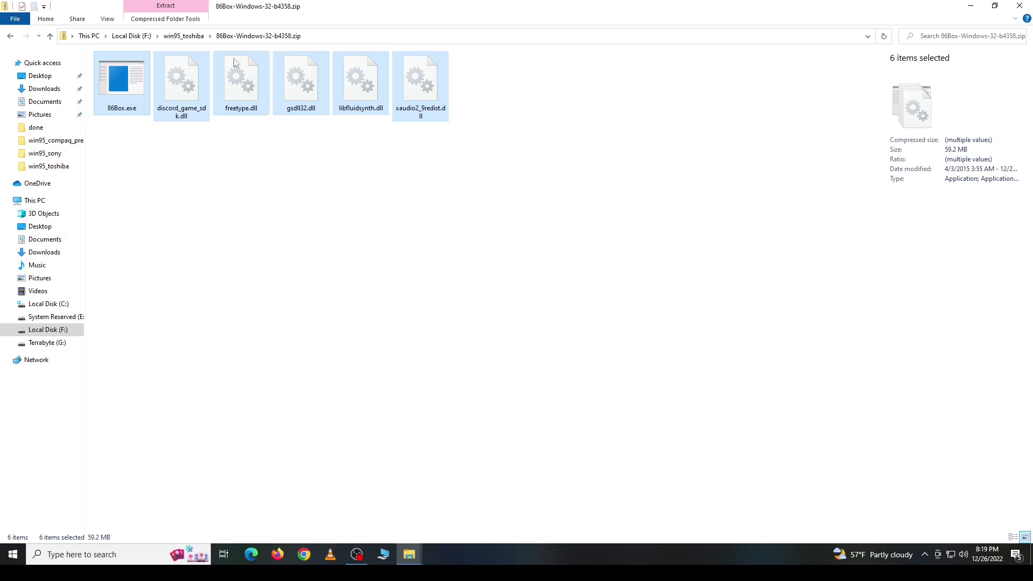
{"action": "left_click", "coordinate": [185, 37]}
{"action": "right_click", "coordinate": [210, 194]}
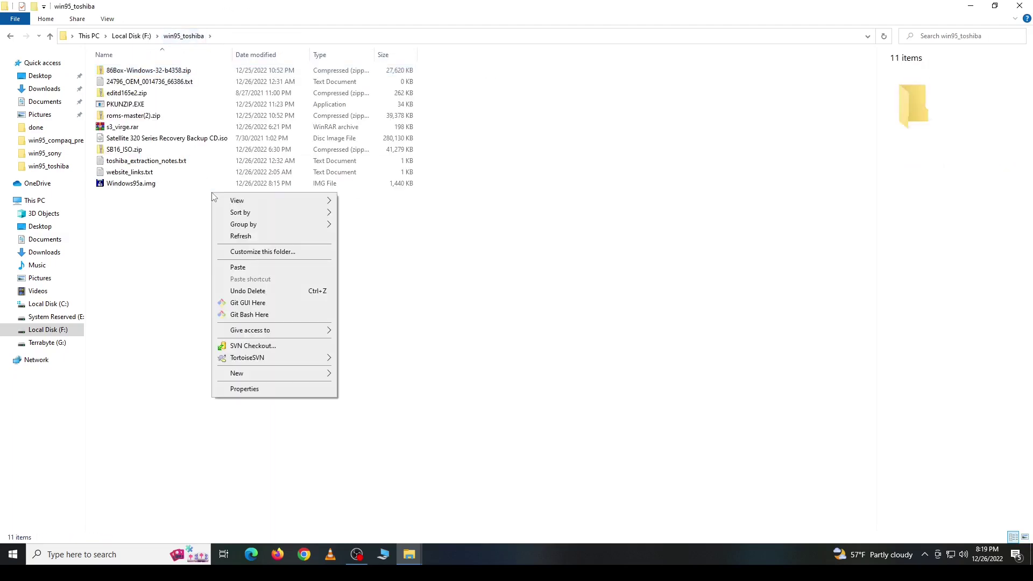
{"action": "left_click", "coordinate": [247, 271]}
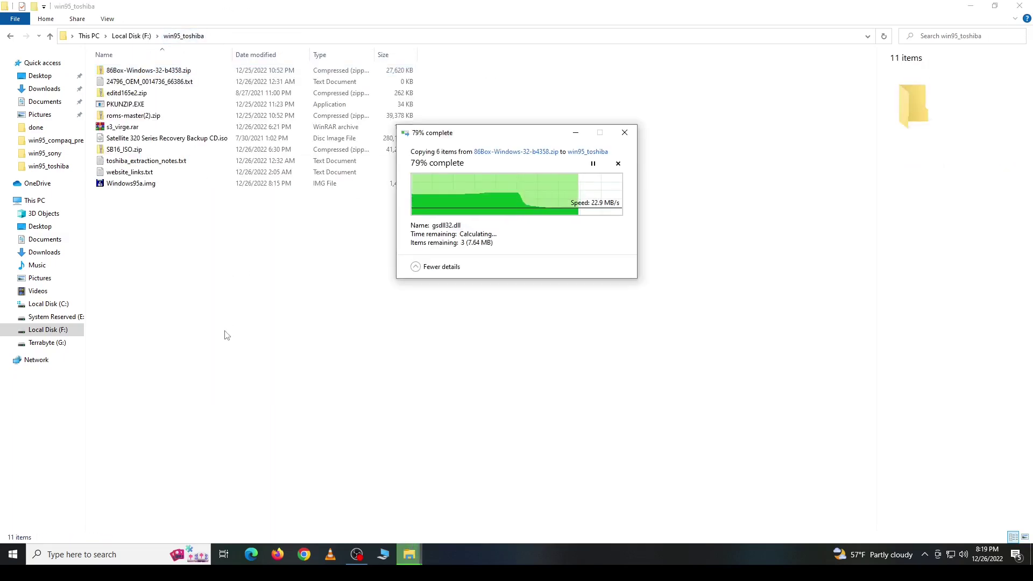
Step: Create a zips folder and move 86Box-Windows-32-b4358.zip into it
{"action": "right_click", "coordinate": [259, 392]}
{"action": "mouse_move", "coordinate": [284, 363]}
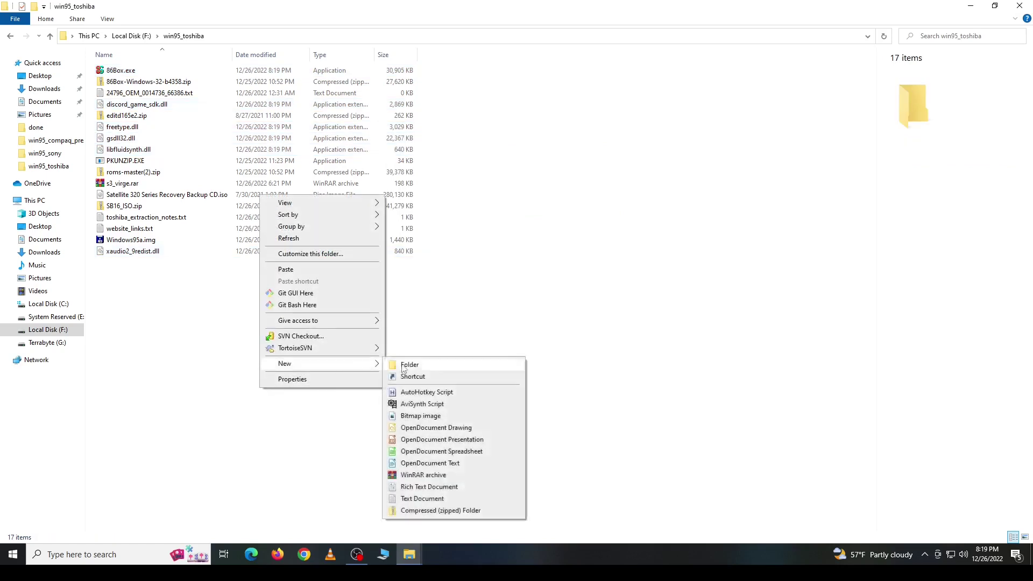
{"action": "left_click", "coordinate": [407, 364]}
{"action": "type", "text": "zips"}
{"action": "key", "text": "Return"}
{"action": "left_click_drag", "start_coordinate": [129, 95], "coordinate": [114, 71]}
Step: Copy the editd165e2.zip contents into a new editdisk folder
{"action": "double_click", "coordinate": [126, 116]}
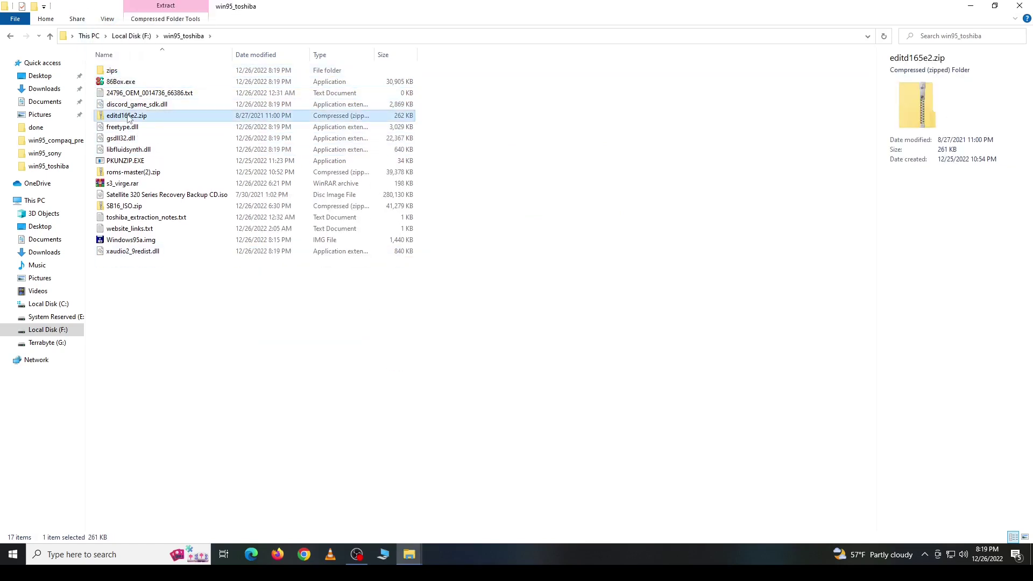
{"action": "key", "text": "ctrl+a"}
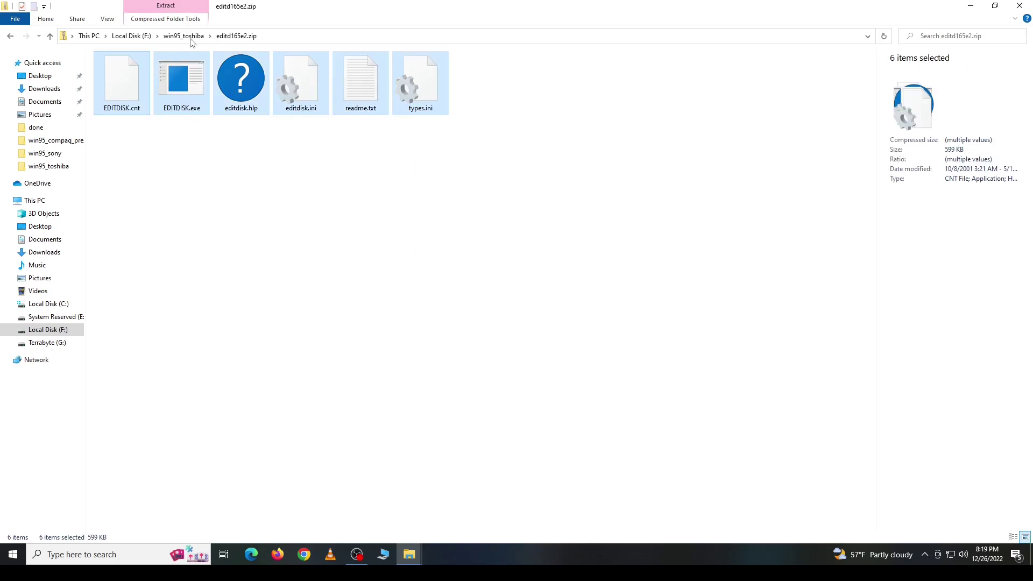
{"action": "left_click", "coordinate": [190, 38]}
{"action": "right_click", "coordinate": [298, 339]}
{"action": "mouse_move", "coordinate": [409, 338]}
{"action": "left_click", "coordinate": [445, 342]}
{"action": "type", "text": "ed"}
{"action": "key", "text": "Return"}
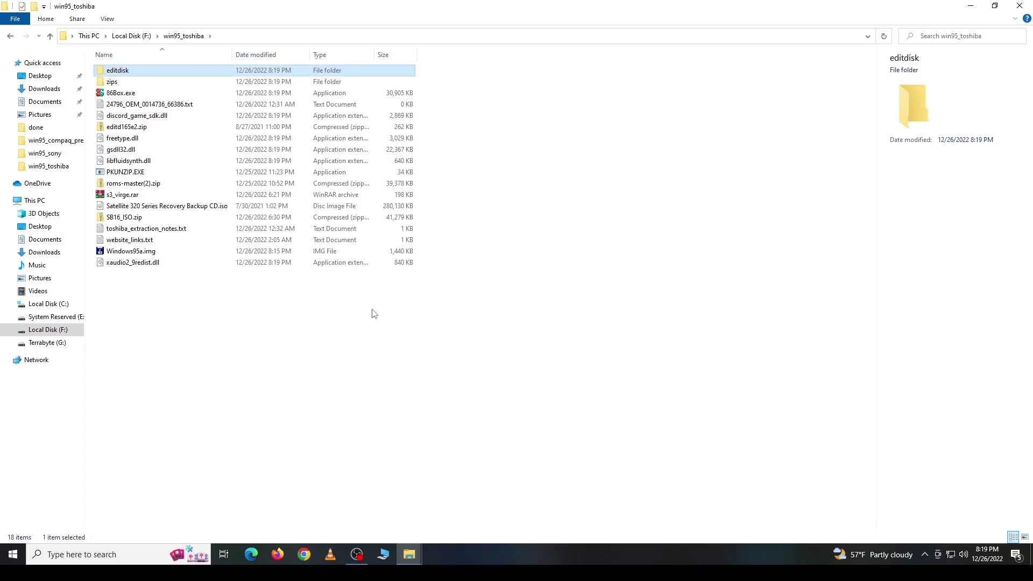
{"action": "key", "text": "Return"}
{"action": "right_click", "coordinate": [258, 194]}
{"action": "left_click", "coordinate": [271, 264]}
{"action": "left_click", "coordinate": [224, 233]}
Step: Put an EDITDISK.exe shortcut in win95_toshiba and move the EditDisk zip into zips
{"action": "right_click", "coordinate": [125, 83]}
{"action": "left_click", "coordinate": [182, 335]}
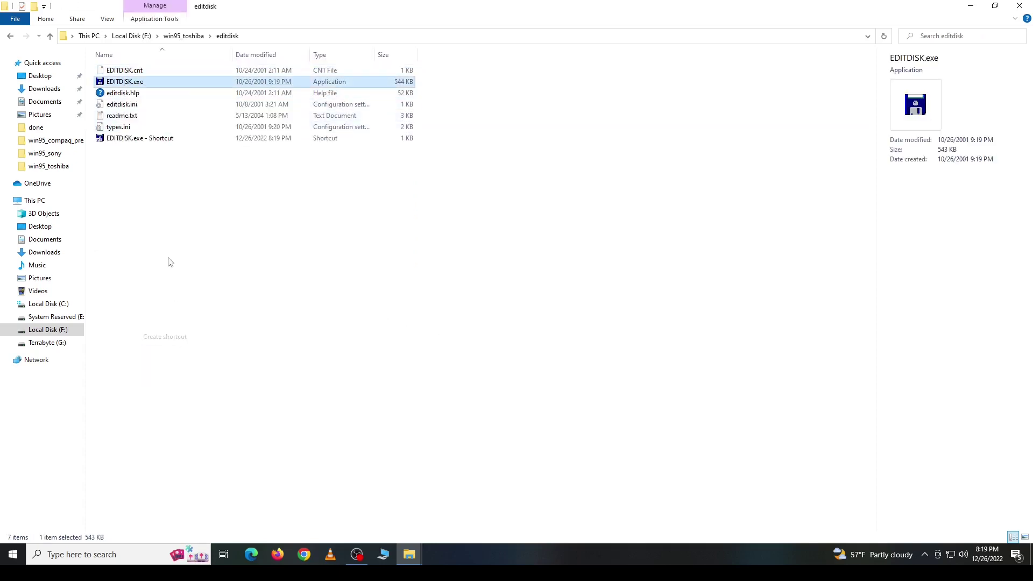
{"action": "right_click", "coordinate": [137, 93]}
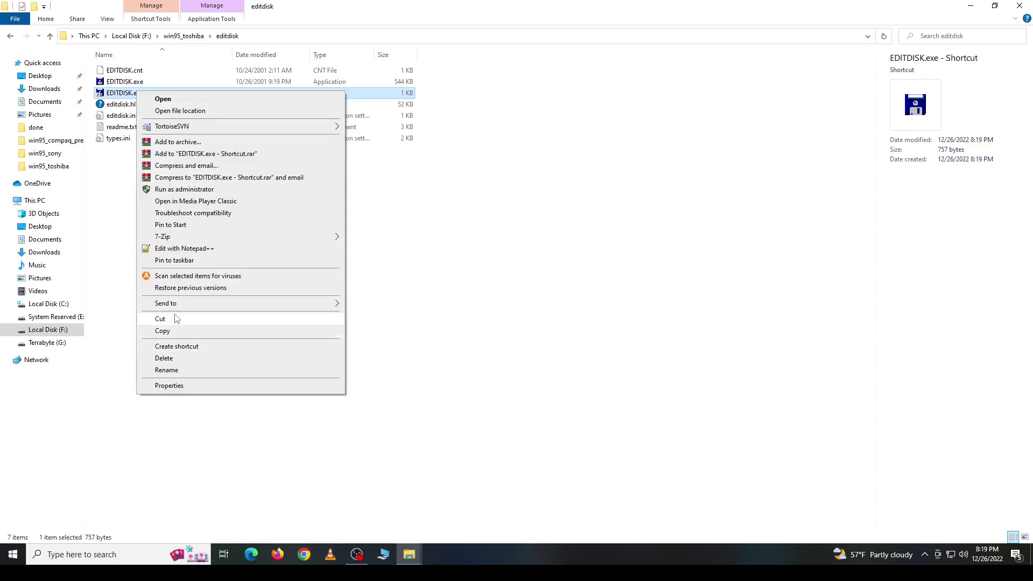
{"action": "left_click", "coordinate": [177, 319]}
{"action": "left_click", "coordinate": [200, 36]}
{"action": "right_click", "coordinate": [188, 381]}
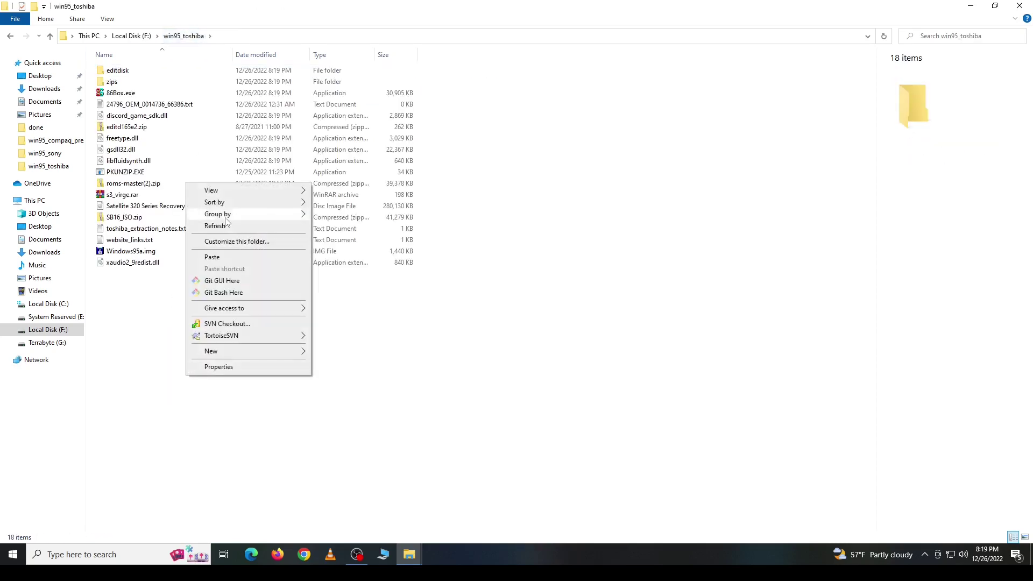
{"action": "left_click", "coordinate": [210, 254]}
{"action": "left_click_drag", "start_coordinate": [120, 125], "coordinate": [113, 82]}
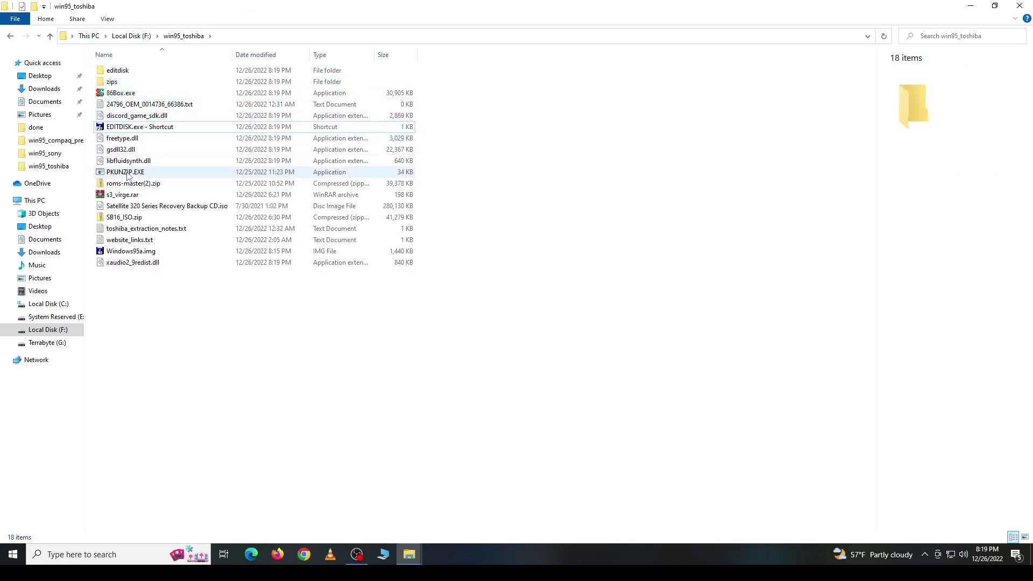
Step: Copy the roms-master folder from roms-master(2).zip into win95_toshiba
{"action": "left_click", "coordinate": [133, 186]}
{"action": "double_click", "coordinate": [133, 186]}
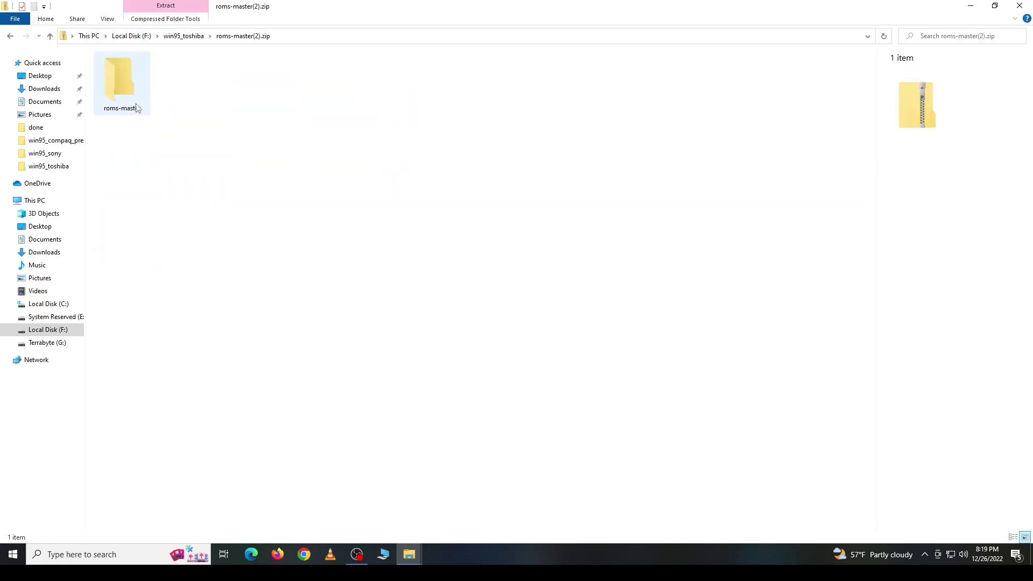
{"action": "right_click", "coordinate": [130, 88]}
{"action": "left_click", "coordinate": [194, 62]}
{"action": "left_click", "coordinate": [189, 36]}
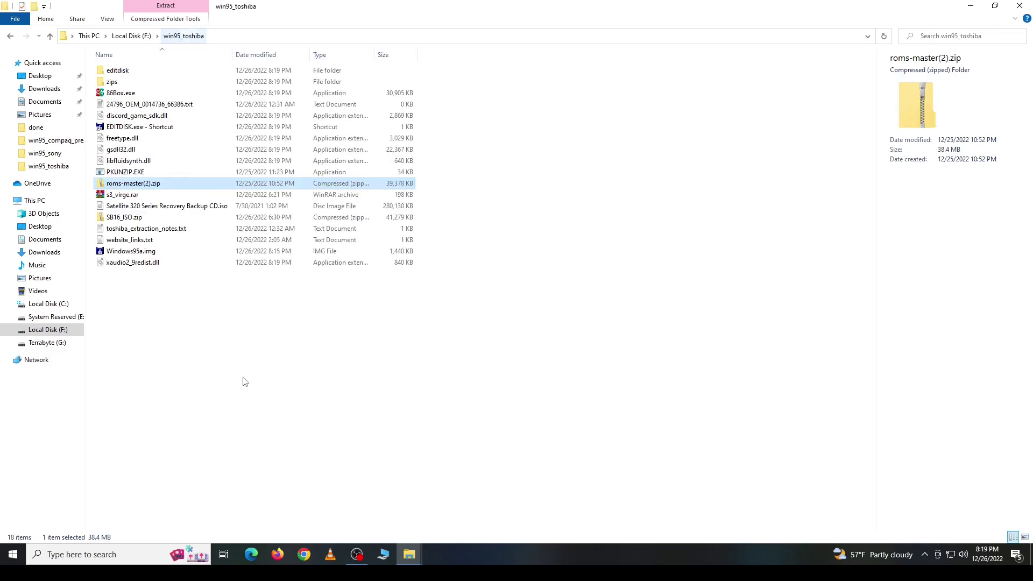
{"action": "right_click", "coordinate": [242, 383]}
{"action": "left_click", "coordinate": [270, 247]}
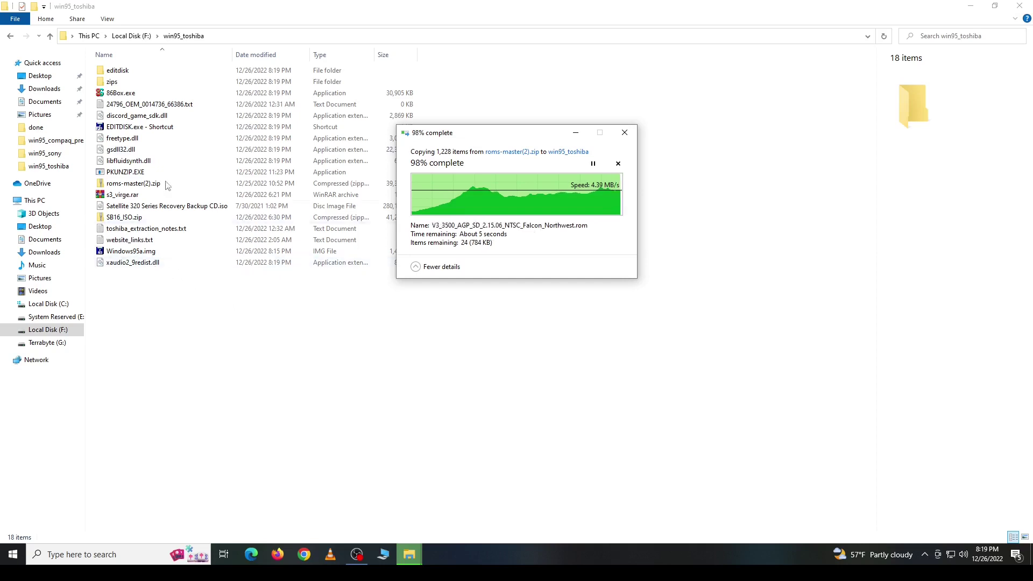
Step: Rename the roms-master folder to roms
{"action": "right_click", "coordinate": [124, 86]}
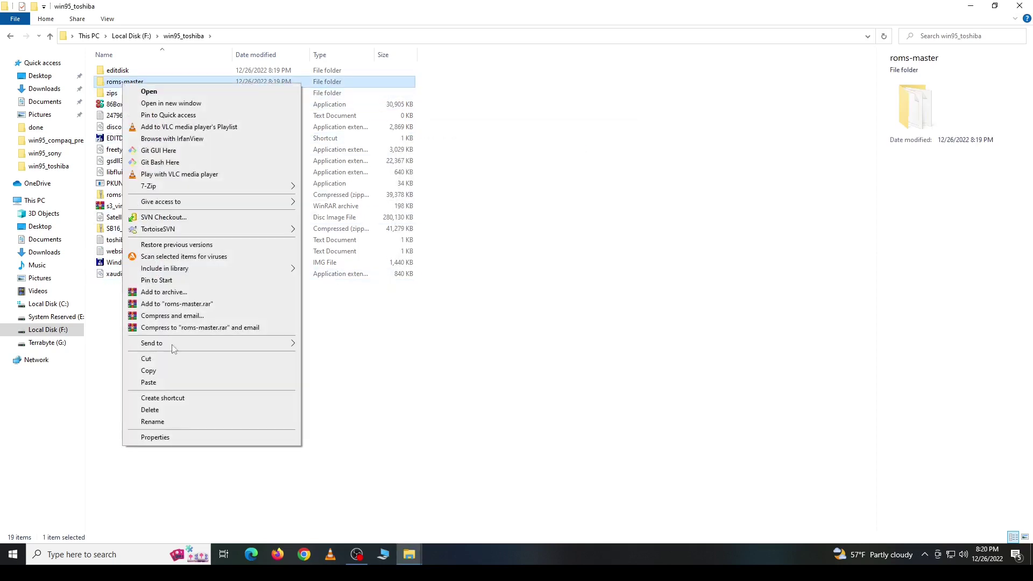
{"action": "left_click", "coordinate": [162, 422]}
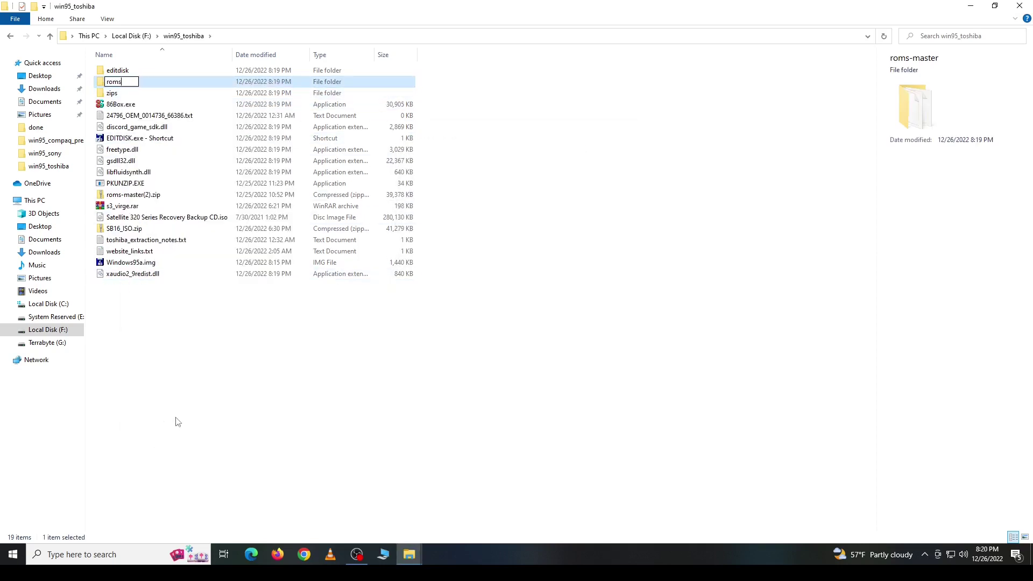
{"action": "left_click", "coordinate": [132, 228]}
Step: Extract S3_Virge from s3_virge.rar, then move that archive and roms-master(2).zip into zips
{"action": "left_click", "coordinate": [124, 206]}
{"action": "right_click", "coordinate": [125, 206]}
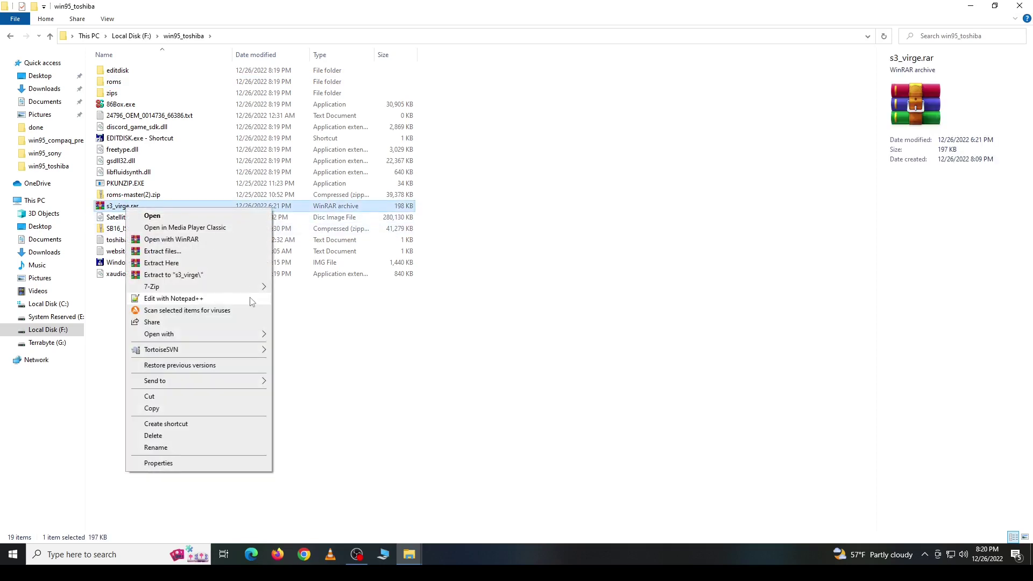
{"action": "mouse_move", "coordinate": [254, 286]}
{"action": "left_click", "coordinate": [301, 285]}
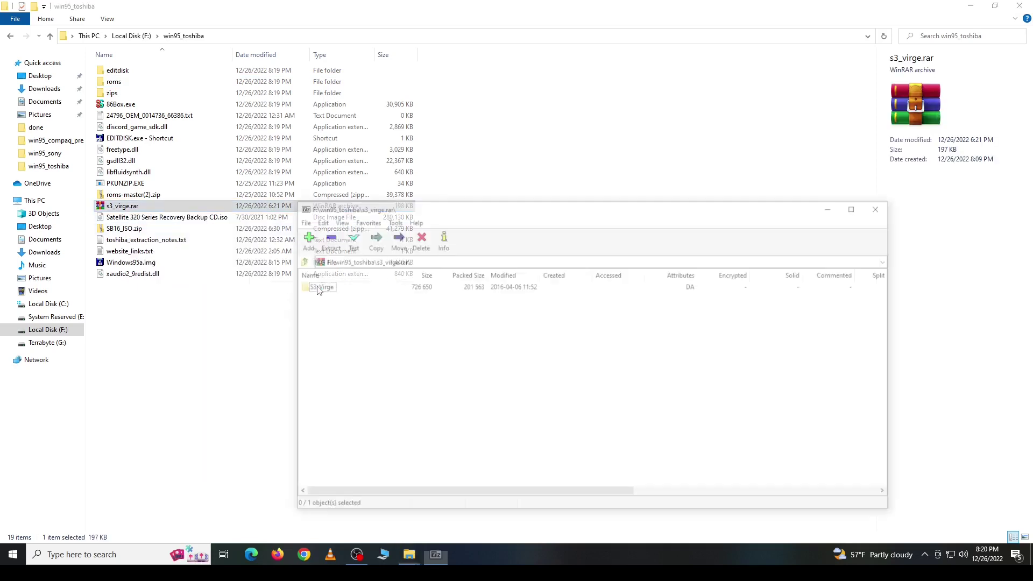
{"action": "left_click_drag", "start_coordinate": [318, 288], "coordinate": [197, 323]}
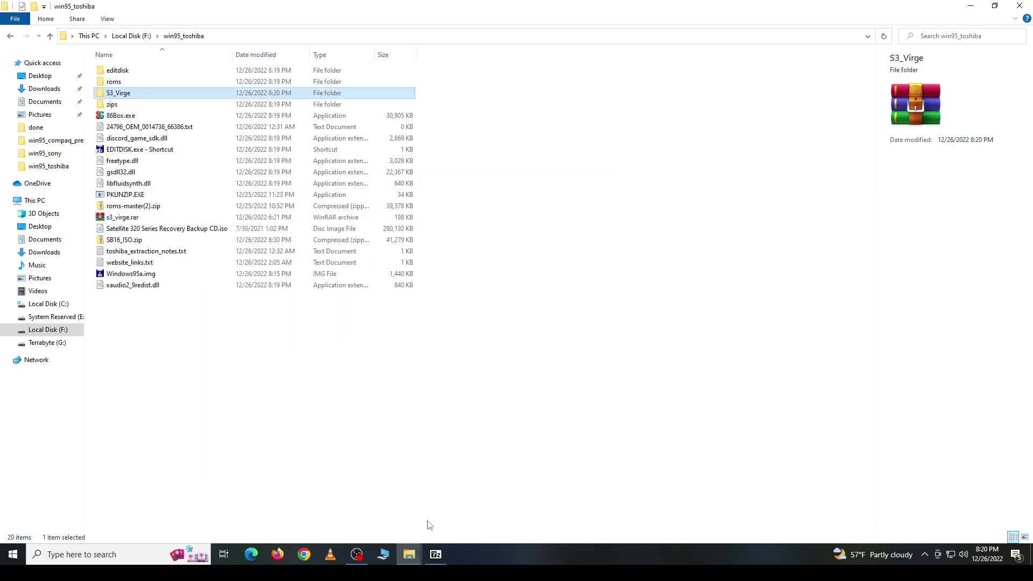
{"action": "left_click", "coordinate": [436, 554]}
{"action": "left_click", "coordinate": [883, 207]}
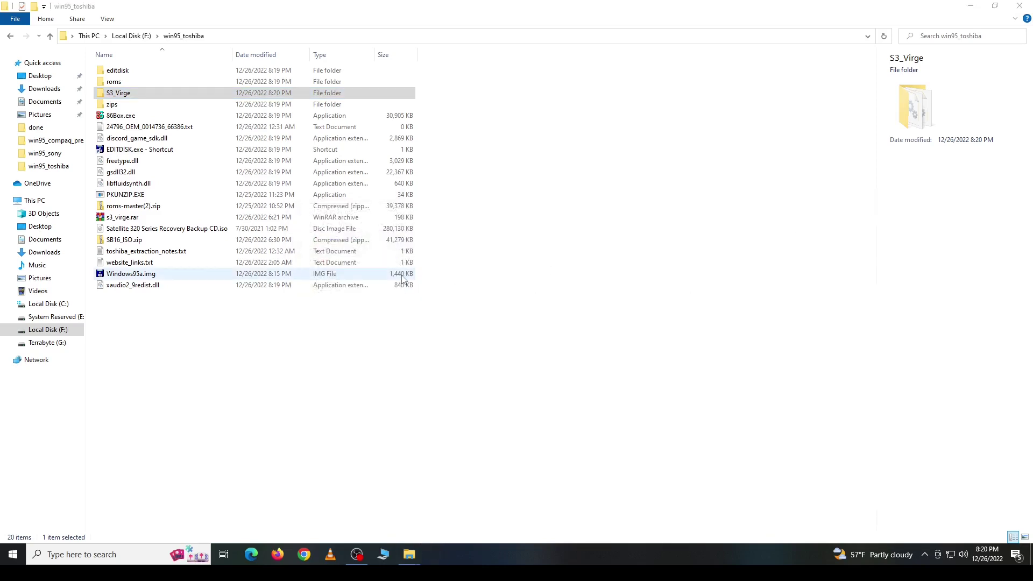
{"action": "left_click_drag", "start_coordinate": [129, 207], "coordinate": [118, 110]}
{"action": "left_click_drag", "start_coordinate": [122, 205], "coordinate": [119, 110]}
Step: Copy SB16.iso from SB16_ISO.zip into win95_toshiba and move the zip into zips
{"action": "double_click", "coordinate": [127, 218]}
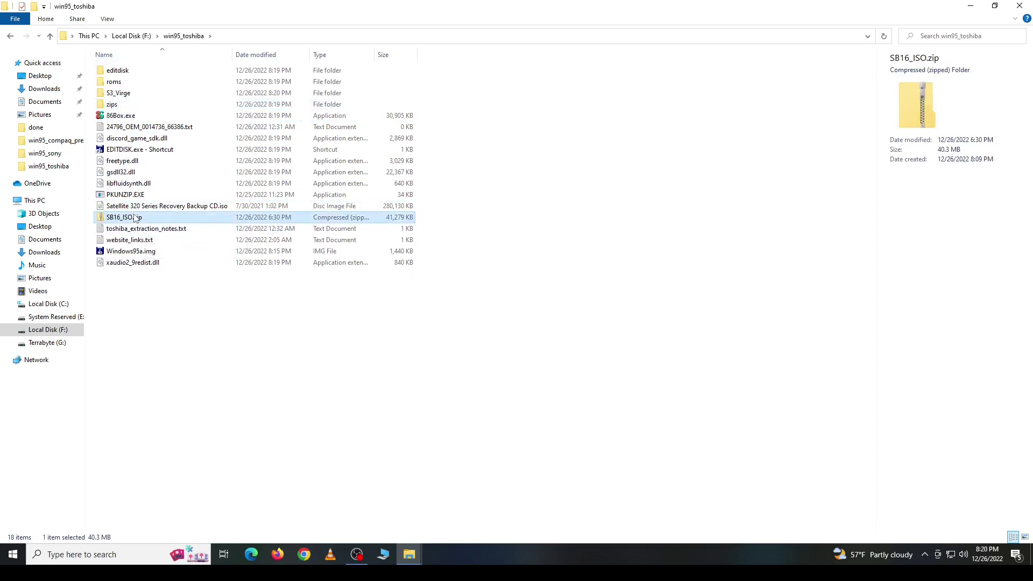
{"action": "left_click", "coordinate": [119, 70]}
{"action": "right_click", "coordinate": [119, 71]}
{"action": "key", "text": "Escape"}
{"action": "left_click", "coordinate": [186, 36]}
{"action": "right_click", "coordinate": [270, 147]}
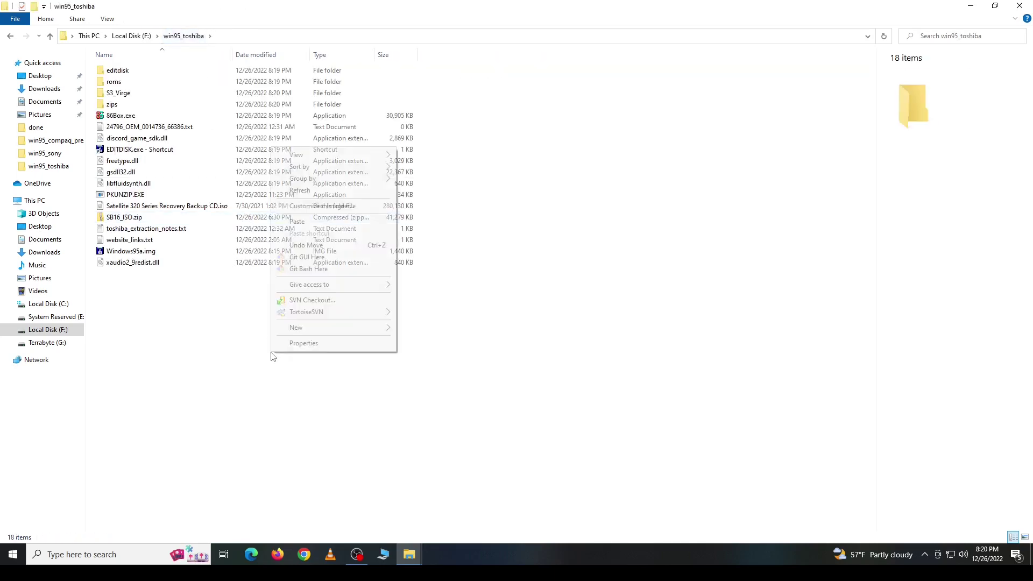
{"action": "left_click", "coordinate": [226, 329]}
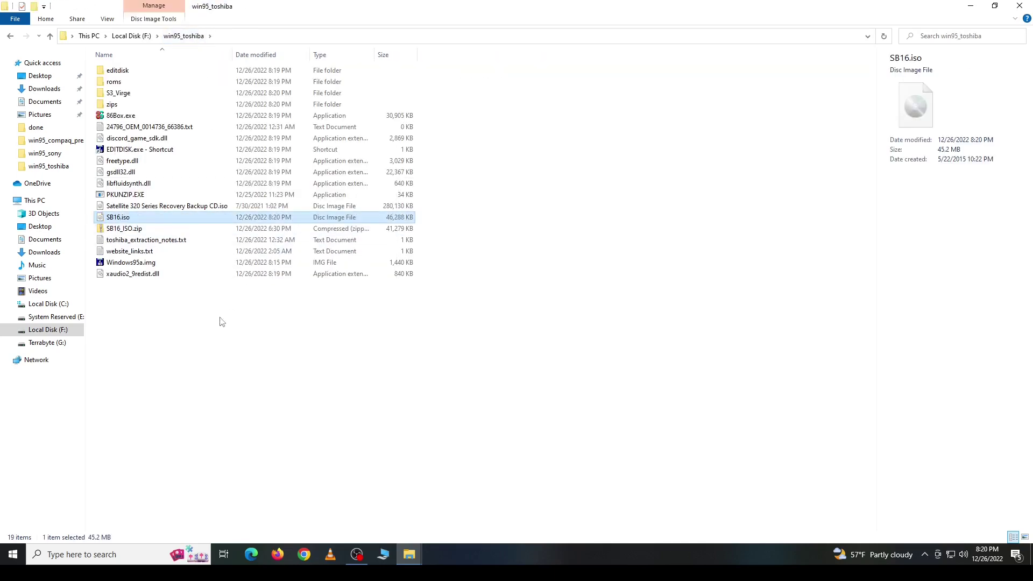
{"action": "left_click_drag", "start_coordinate": [127, 228], "coordinate": [119, 106]}
Step: Launch 86Box.exe, running it anyway past the SmartScreen warning
{"action": "left_click", "coordinate": [136, 119]}
{"action": "double_click", "coordinate": [137, 119]}
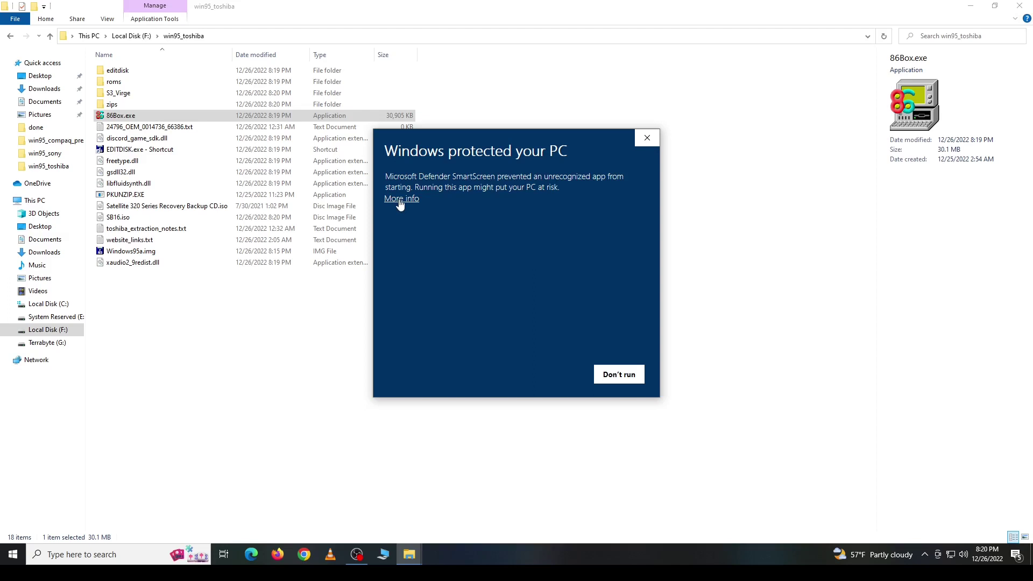
{"action": "left_click", "coordinate": [399, 199]}
{"action": "left_click", "coordinate": [552, 374]}
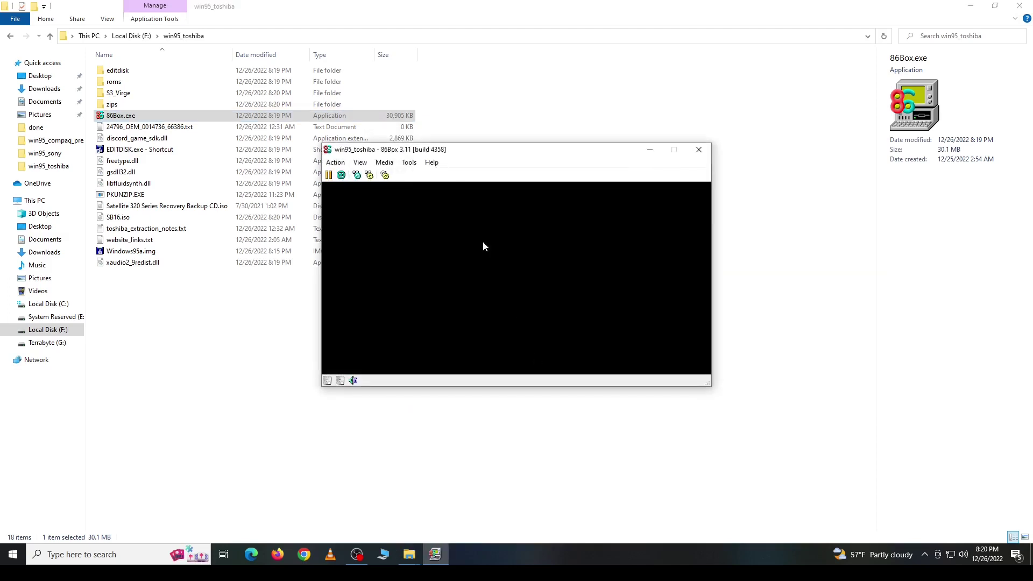
Step: Set the machine to Socket 7 (Dual Voltage) Toshiba Equium 5200D with 16 MB memory
{"action": "left_click", "coordinate": [409, 162]}
{"action": "left_click", "coordinate": [411, 179]}
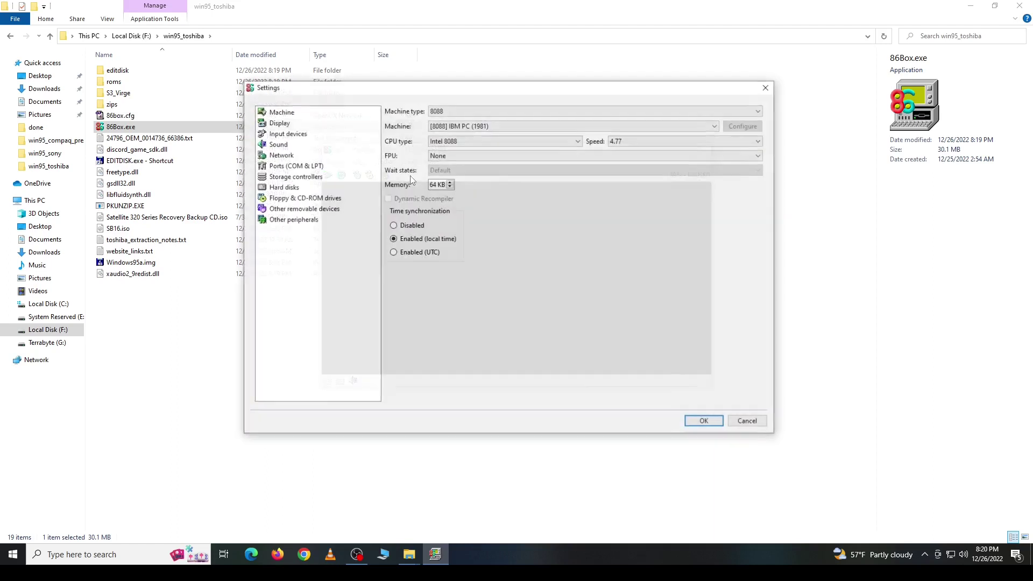
{"action": "left_click", "coordinate": [457, 109]}
{"action": "left_click_drag", "start_coordinate": [759, 134], "coordinate": [758, 163]}
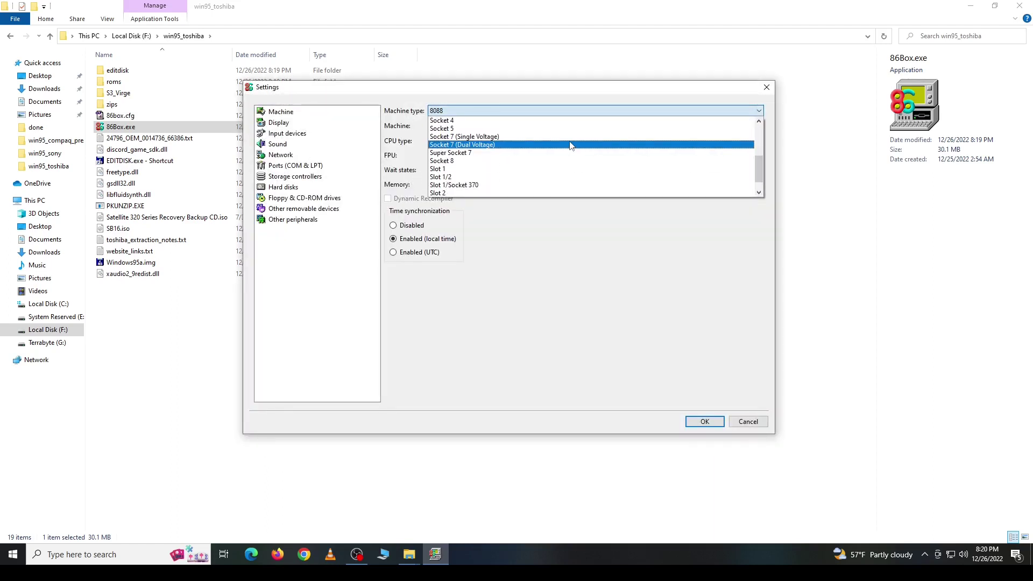
{"action": "left_click", "coordinate": [572, 144]}
{"action": "left_click", "coordinate": [532, 126]}
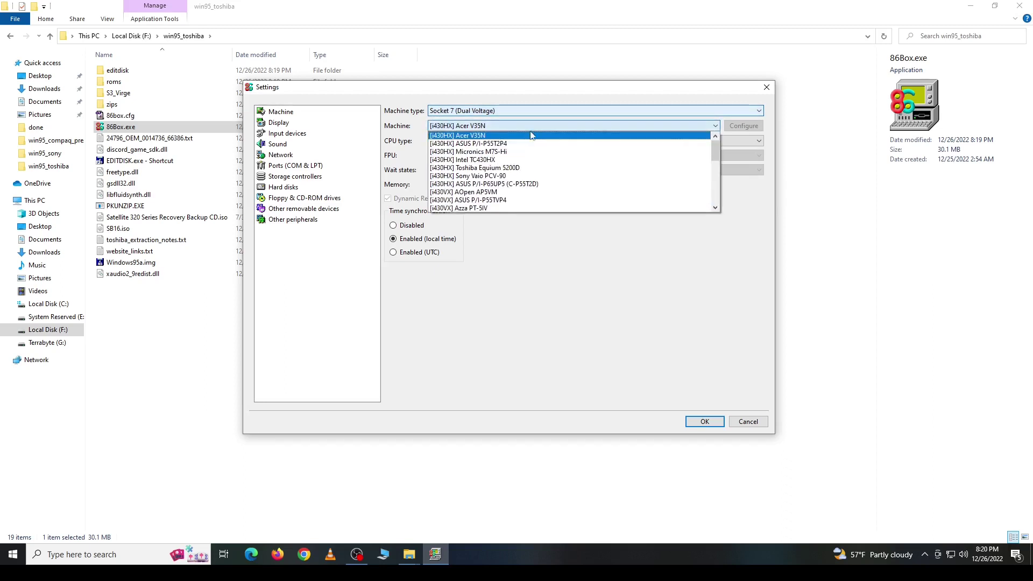
{"action": "left_click", "coordinate": [535, 167]}
{"action": "left_click", "coordinate": [455, 182]}
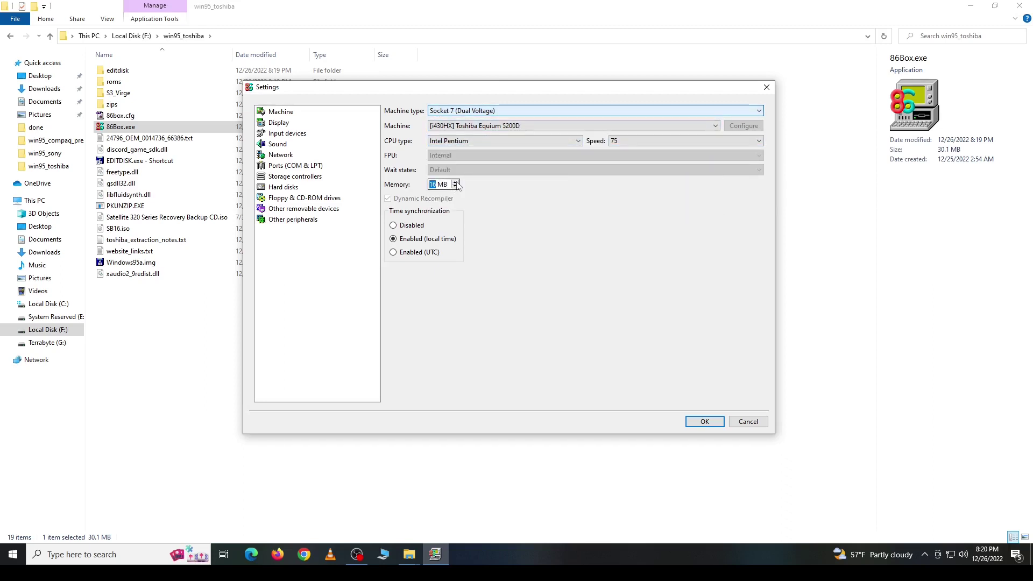
Step: Set the video card to S3 ViRGE (325)
{"action": "left_click", "coordinate": [279, 123]}
{"action": "left_click", "coordinate": [612, 113]}
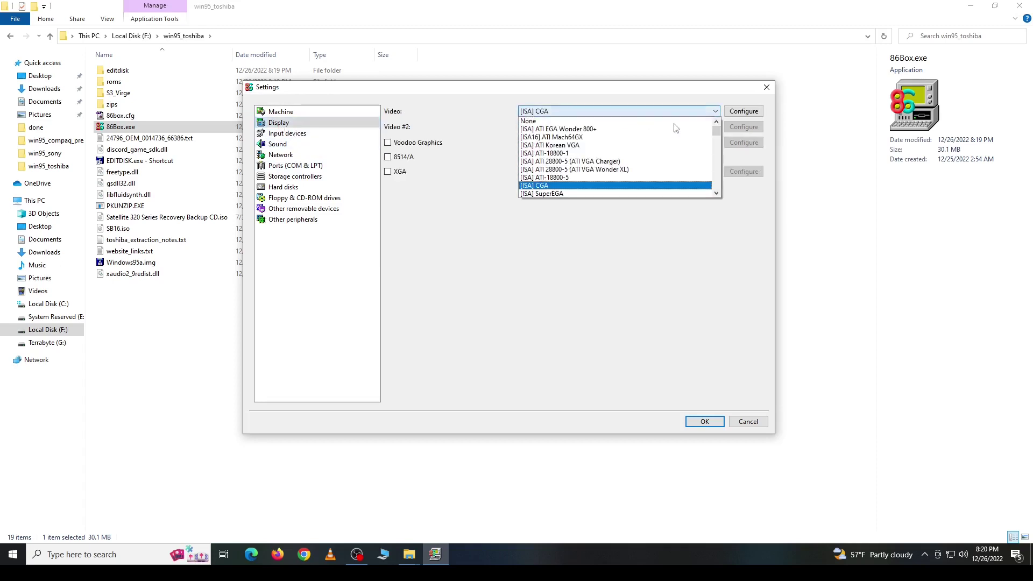
{"action": "left_click_drag", "start_coordinate": [716, 125], "coordinate": [716, 182]}
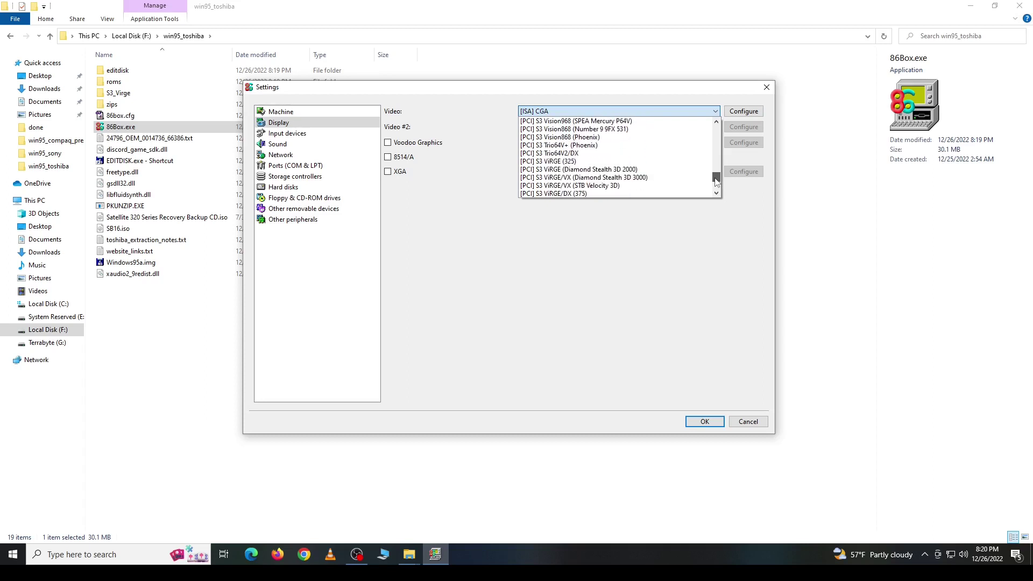
{"action": "left_click", "coordinate": [590, 161]}
Step: Set the mouse to Standard PS/2 Mouse
{"action": "left_click", "coordinate": [287, 133]}
{"action": "left_click", "coordinate": [536, 115]}
{"action": "left_click", "coordinate": [538, 168]}
Step: Choose Sound Blaster 16 as the sound card
{"action": "left_click", "coordinate": [278, 143]}
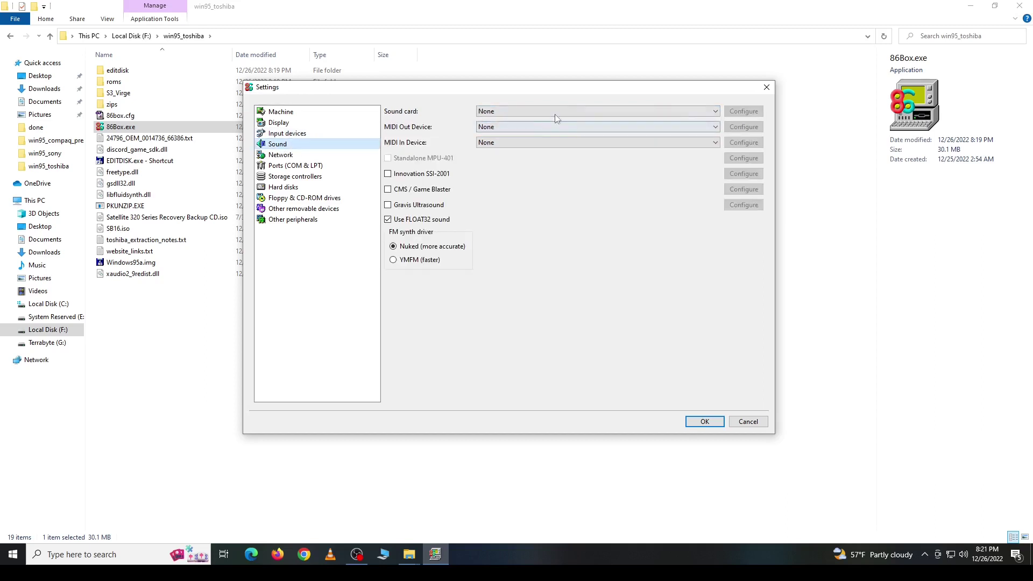
{"action": "left_click", "coordinate": [569, 113]}
{"action": "left_click_drag", "start_coordinate": [716, 141], "coordinate": [716, 160]}
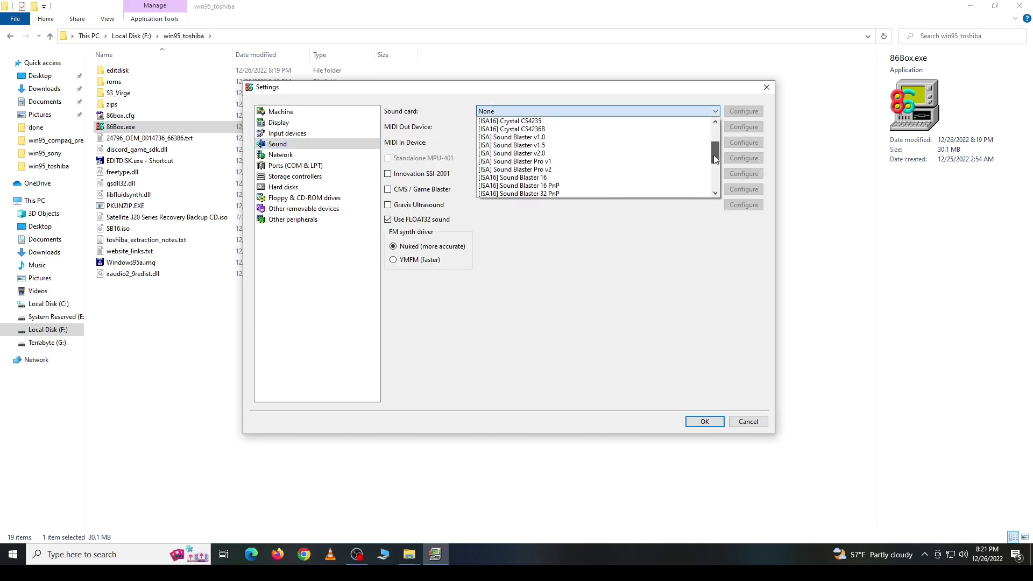
{"action": "left_click", "coordinate": [559, 177]}
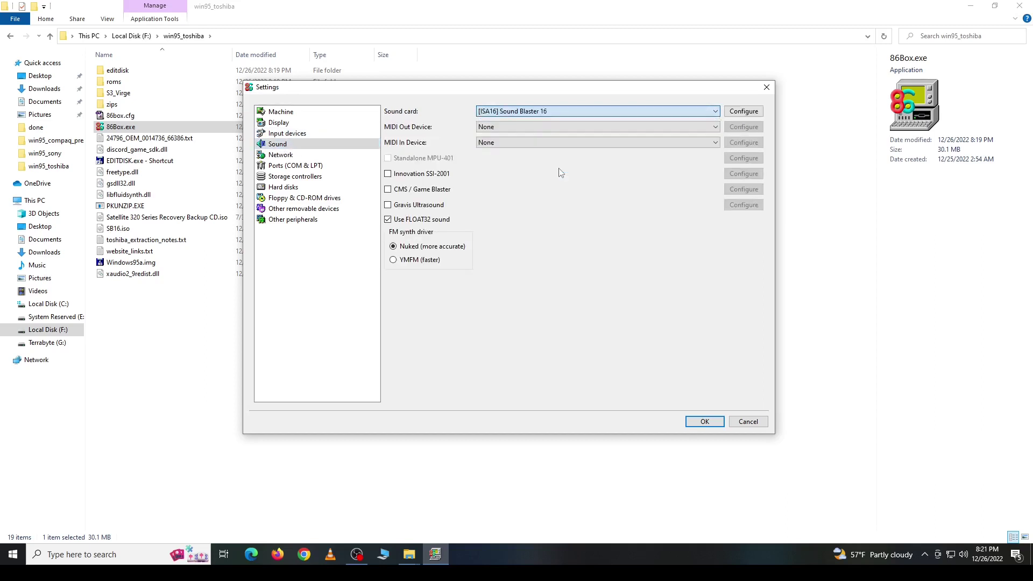
Step: Set network card 1 to SLiRP mode with the [ISA16] AMD PCnet-ISA+ adapter
{"action": "left_click", "coordinate": [285, 155]}
{"action": "left_click", "coordinate": [427, 136]}
{"action": "left_click", "coordinate": [424, 153]}
{"action": "left_click", "coordinate": [651, 136]}
{"action": "left_click", "coordinate": [621, 181]}
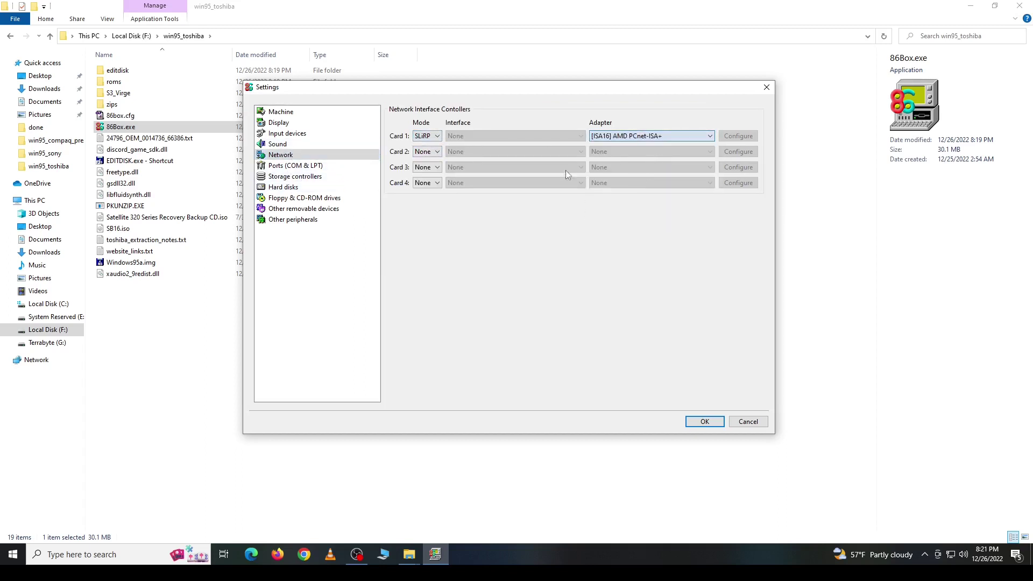
Step: Review the ports and keep the internal hard disk controller under Storage controllers
{"action": "left_click", "coordinate": [293, 165]}
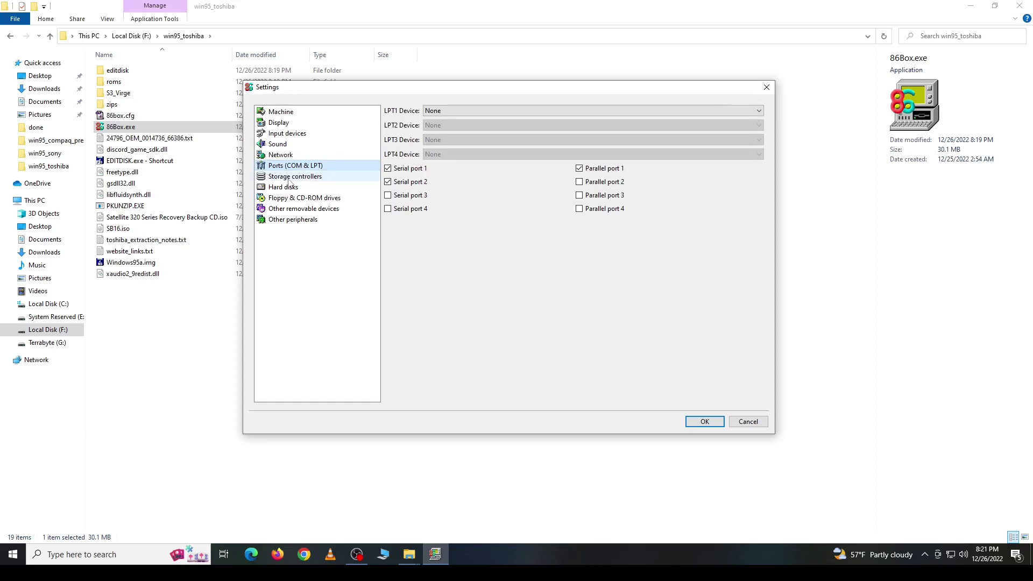
{"action": "left_click", "coordinate": [290, 177]}
{"action": "left_click", "coordinate": [592, 112]}
{"action": "left_click", "coordinate": [445, 189]}
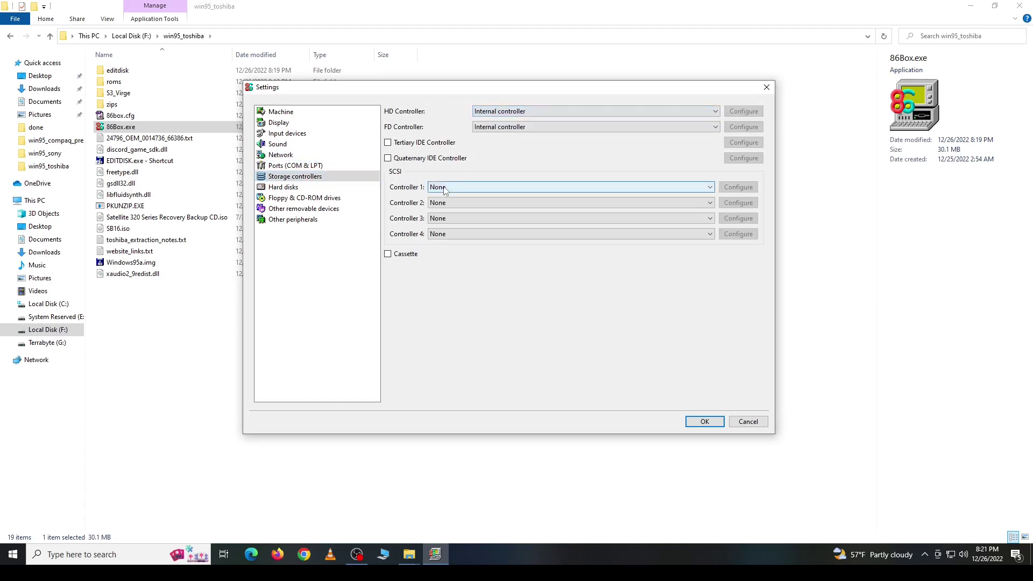
Step: Create a new 1768 MB hard disk image named toshiba_win95.img
{"action": "left_click", "coordinate": [283, 187]}
{"action": "left_click", "coordinate": [490, 398]}
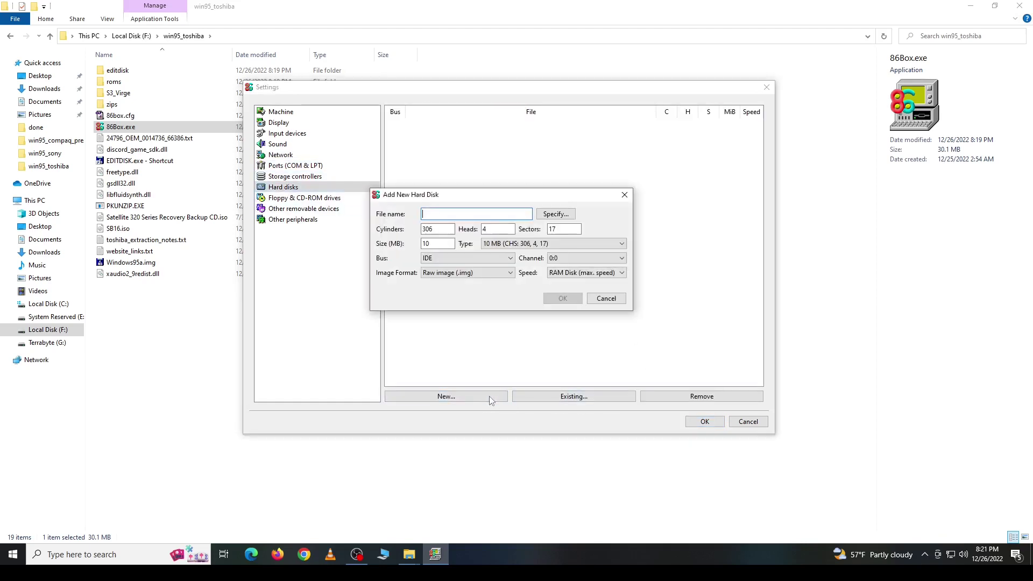
{"action": "left_click", "coordinate": [558, 215]}
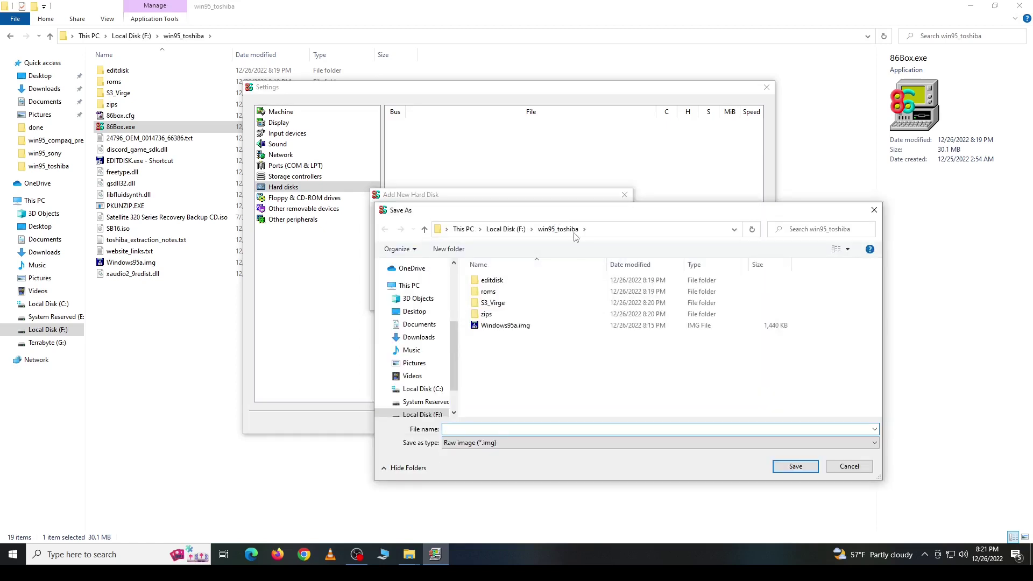
{"action": "type", "text": "toshi"}
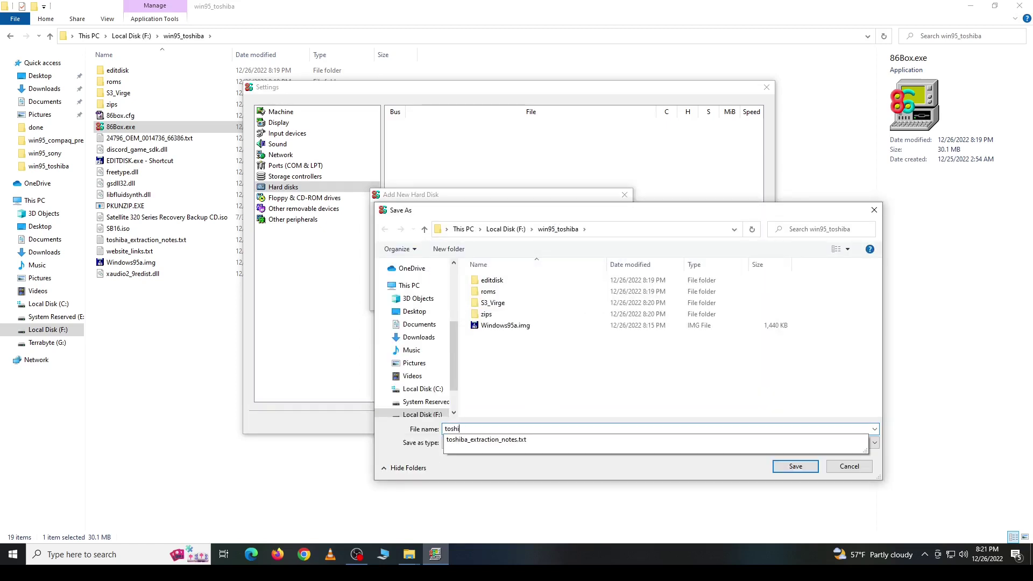
{"action": "type", "text": "ba_win"}
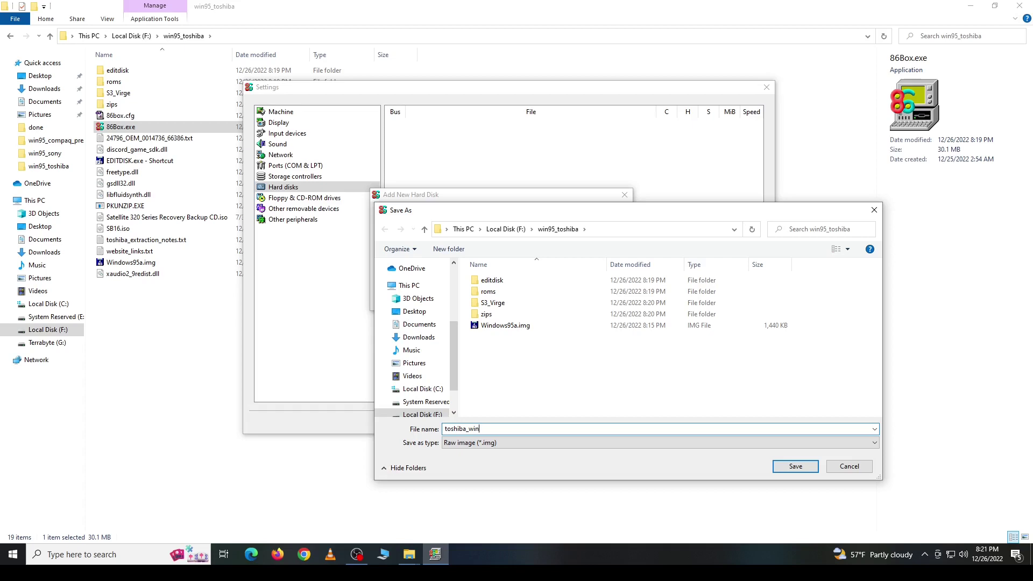
{"action": "type", "text": "95.img"}
{"action": "key", "text": "Return"}
{"action": "type", "text": "1768"}
{"action": "key", "text": "Tab"}
{"action": "left_click", "coordinate": [577, 298]}
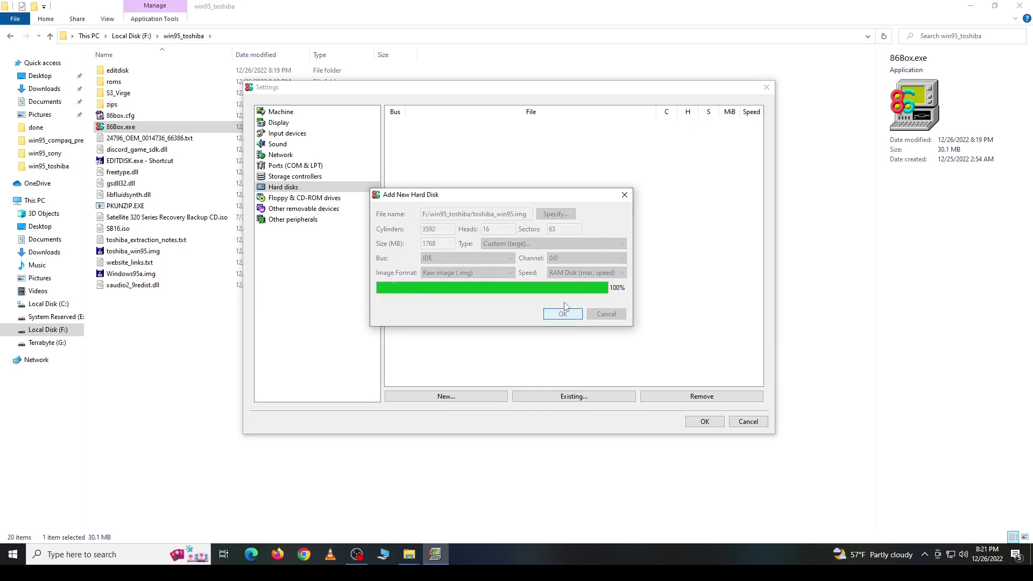
{"action": "left_click", "coordinate": [566, 268]}
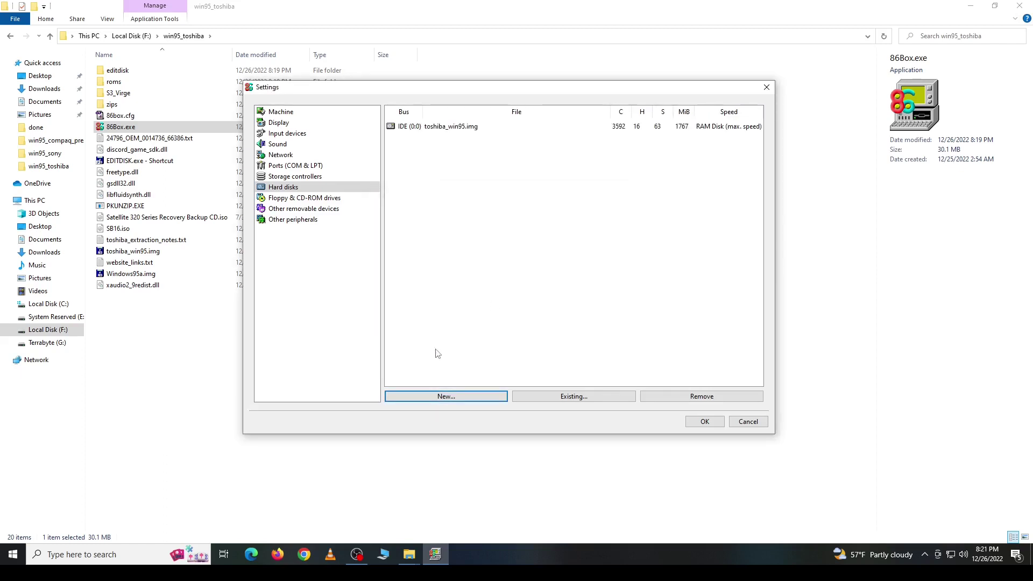
Step: Create a second 512 MB hard disk image named data_drive.img
{"action": "left_click", "coordinate": [451, 397]}
{"action": "left_click", "coordinate": [558, 217]}
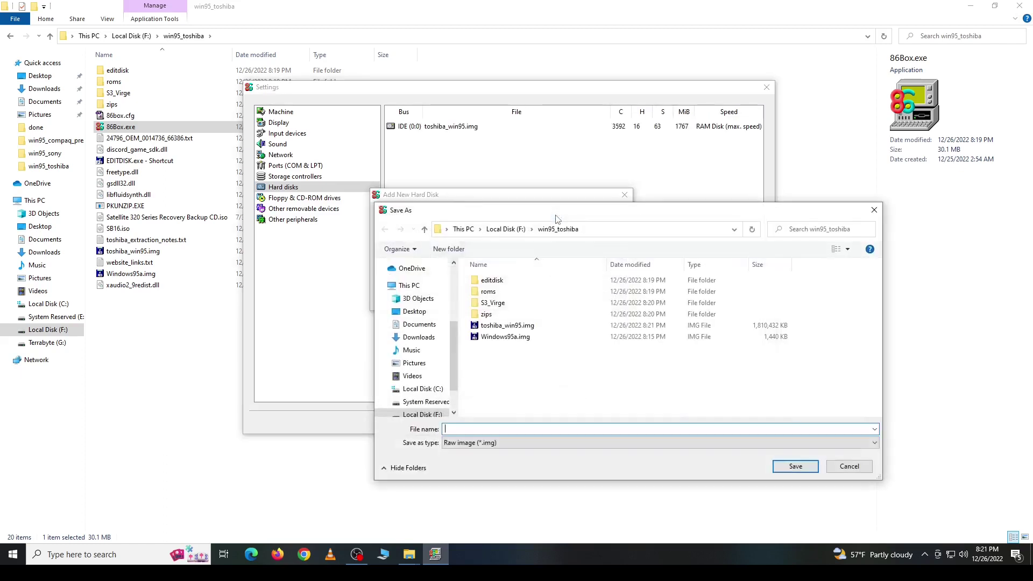
{"action": "type", "text": "data_drive.img"}
{"action": "key", "text": "Return"}
{"action": "double_click", "coordinate": [433, 244]}
{"action": "type", "text": "512"}
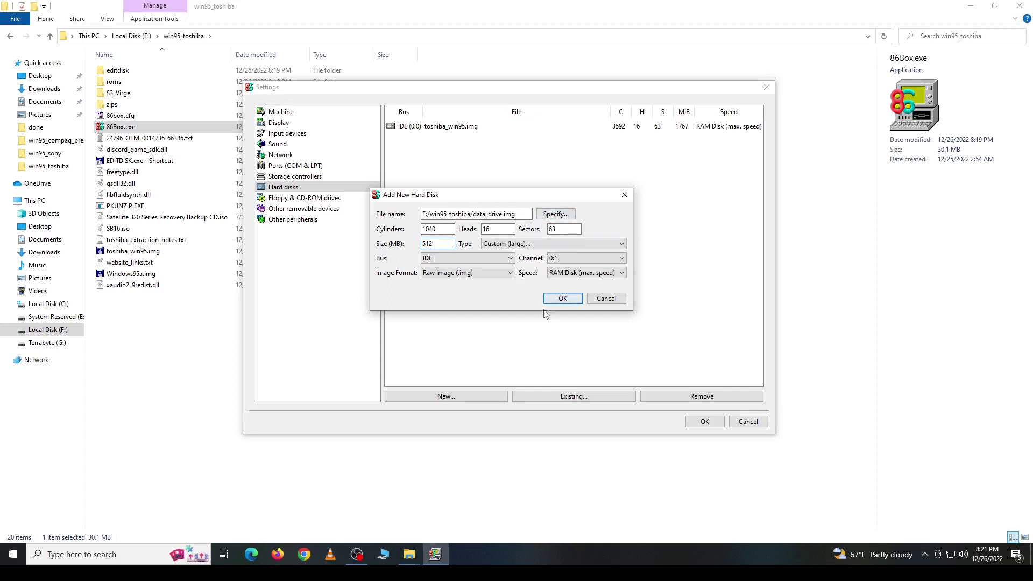
{"action": "left_click", "coordinate": [563, 298]}
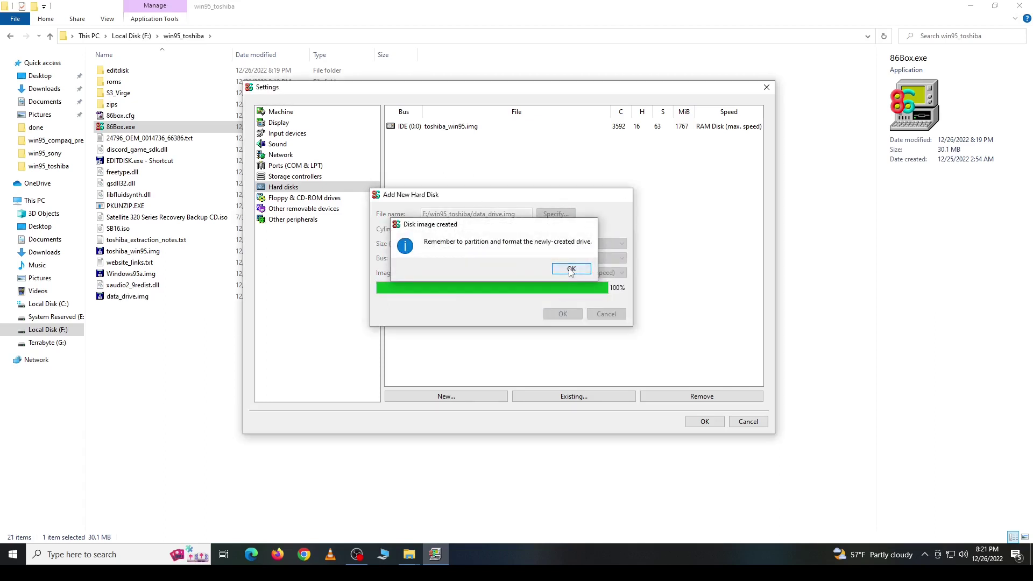
{"action": "left_click", "coordinate": [571, 269]}
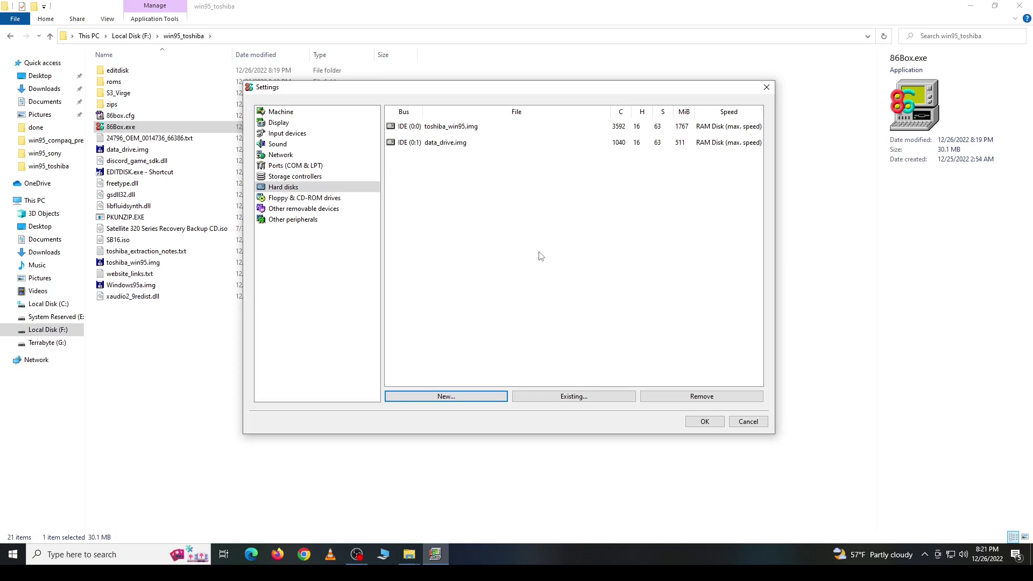
Step: Make floppy 1 a 3.5" 1.44M drive and set floppy 2 to None
{"action": "left_click", "coordinate": [323, 199]}
{"action": "left_click", "coordinate": [429, 139]}
{"action": "left_click", "coordinate": [567, 229]}
{"action": "left_click_drag", "start_coordinate": [567, 261], "coordinate": [567, 283]}
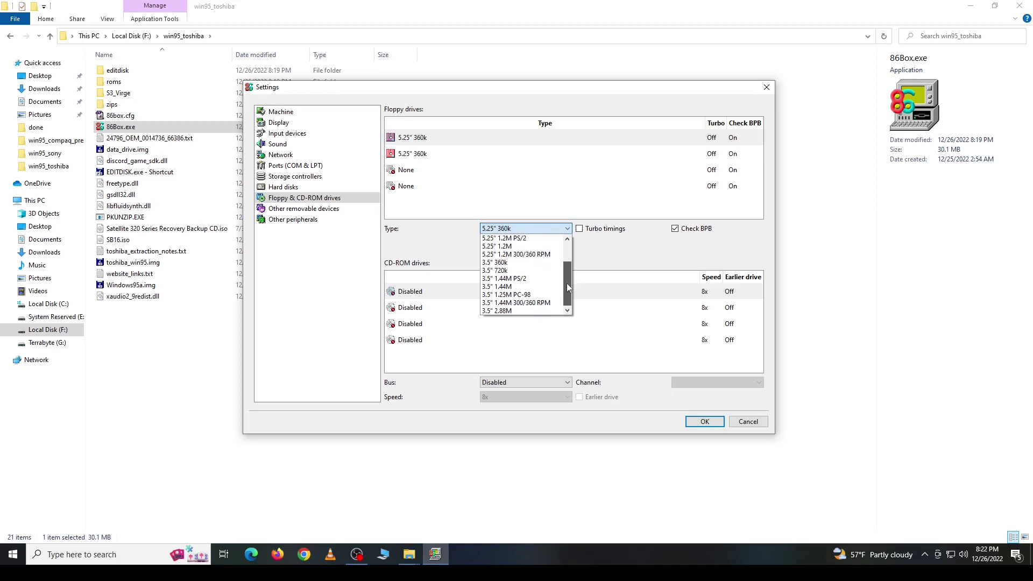
{"action": "left_click", "coordinate": [497, 286]}
{"action": "left_click", "coordinate": [492, 154]}
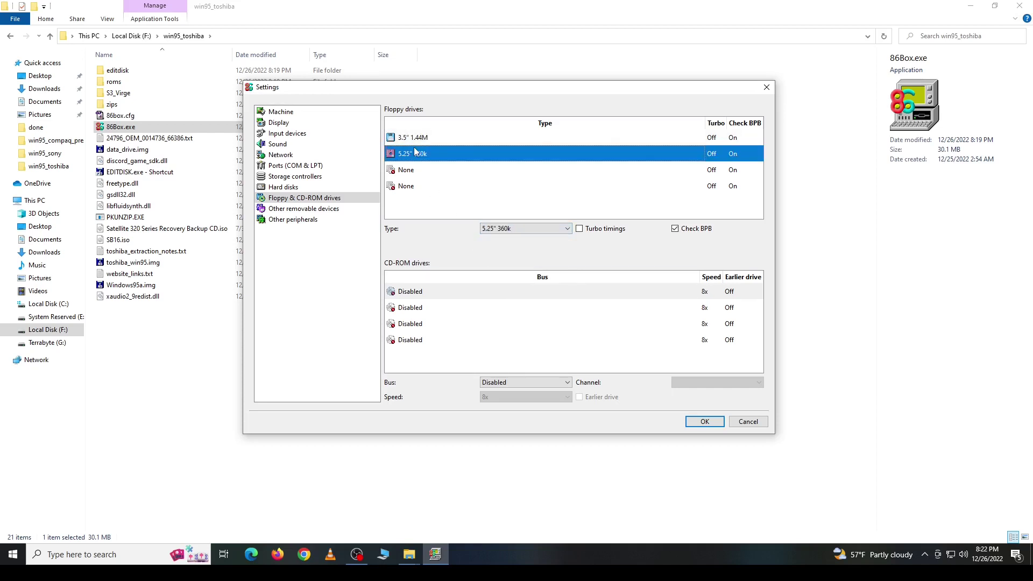
{"action": "left_click", "coordinate": [527, 229]}
{"action": "scroll", "coordinate": [568, 256], "scroll_direction": "up", "scroll_amount": 3}
{"action": "left_click", "coordinate": [506, 238]}
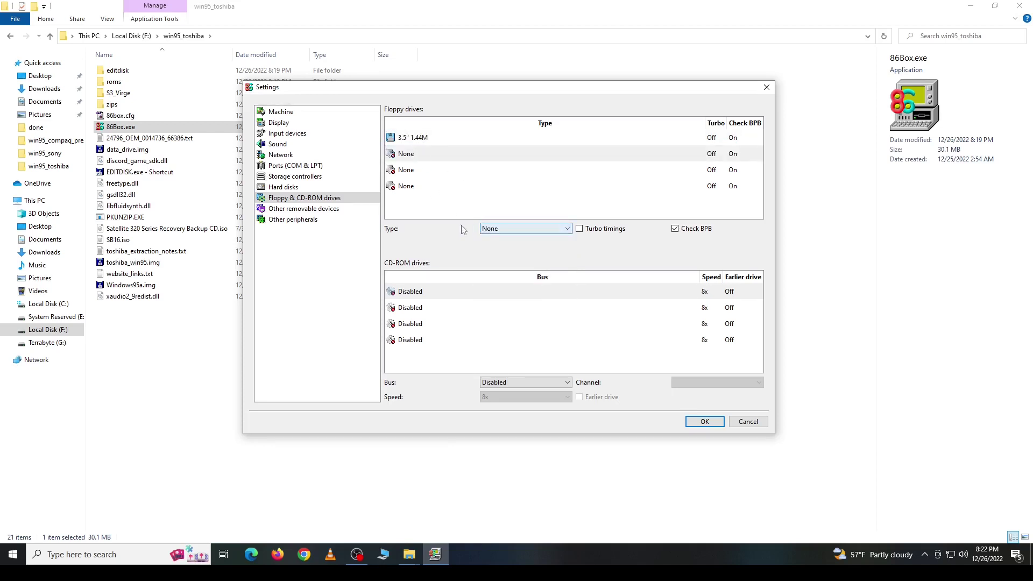
Step: Configure CD-ROM drive 1 on the ATAPI bus at 48x speed
{"action": "left_click", "coordinate": [441, 293]}
{"action": "left_click", "coordinate": [533, 382]}
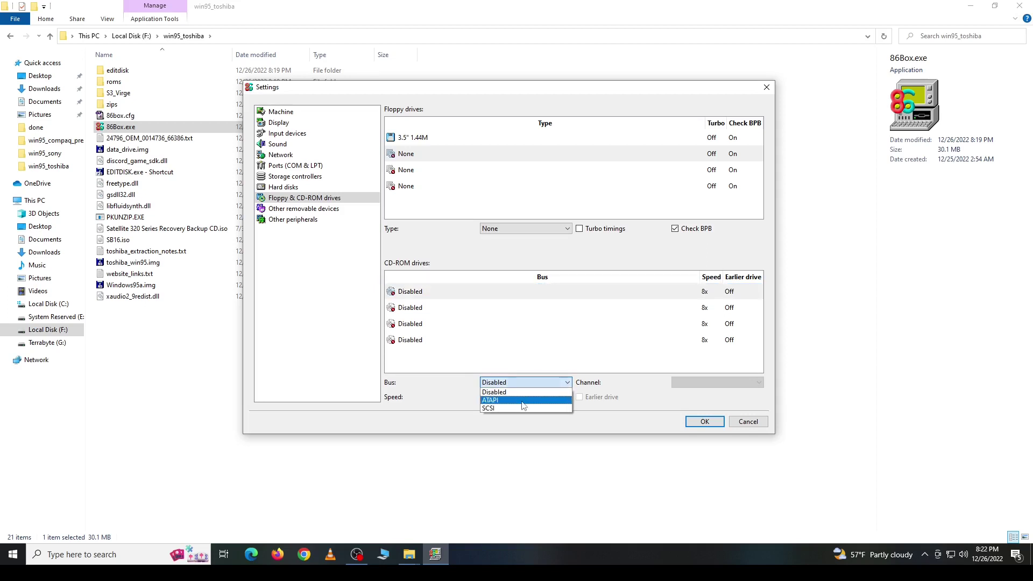
{"action": "left_click", "coordinate": [522, 403]}
{"action": "left_click", "coordinate": [567, 396]}
{"action": "left_click_drag", "start_coordinate": [567, 413], "coordinate": [568, 453]}
{"action": "left_click", "coordinate": [518, 440]}
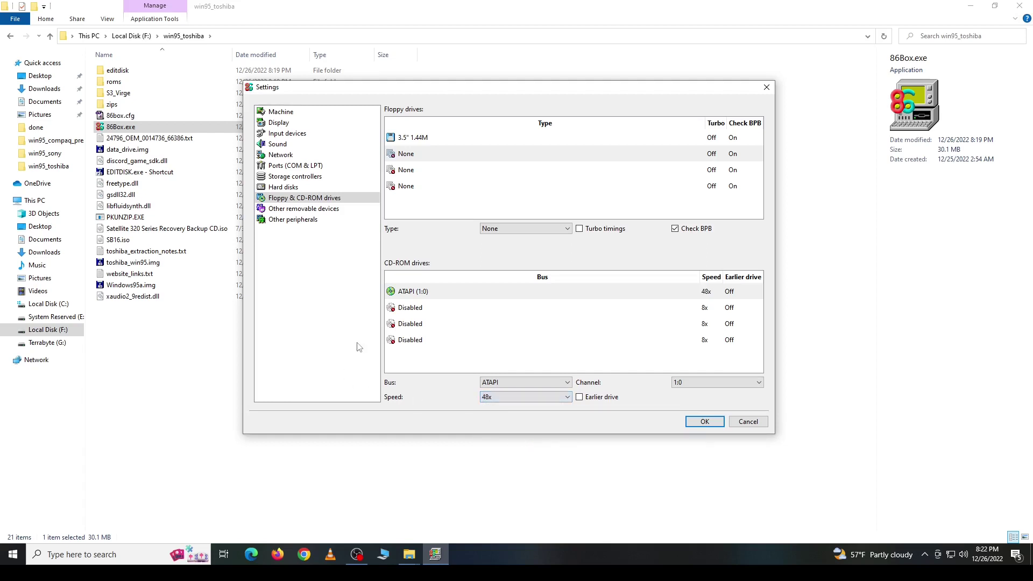
Step: Check the remaining device pages and confirm the new configuration with OK
{"action": "left_click", "coordinate": [313, 211]}
{"action": "left_click", "coordinate": [310, 220]}
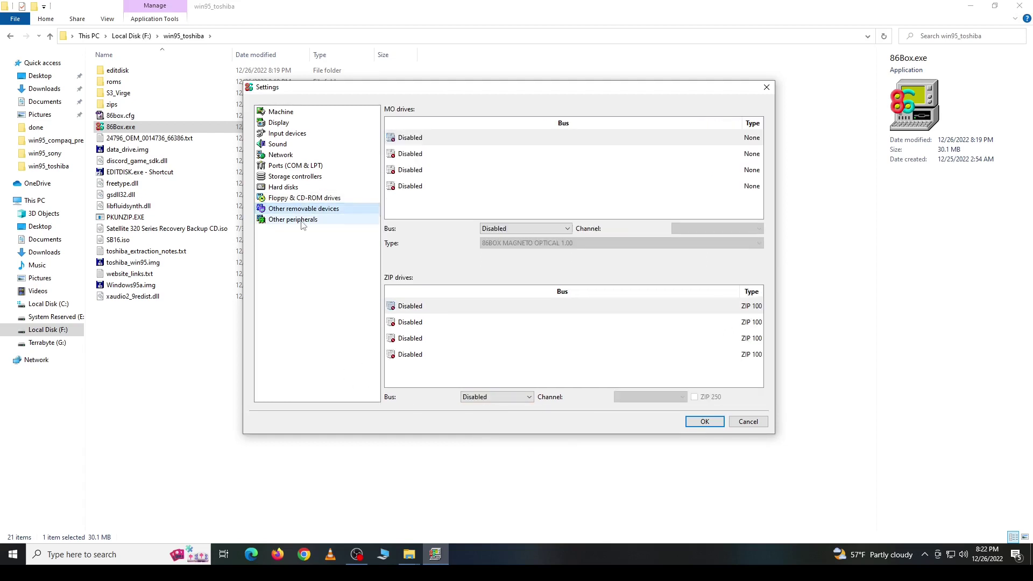
{"action": "left_click", "coordinate": [705, 422]}
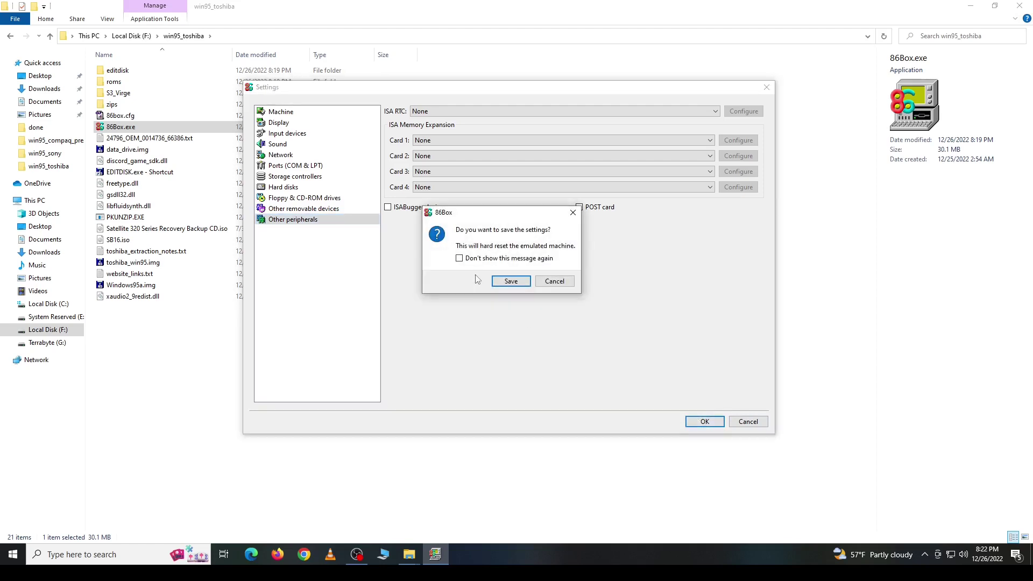
Step: Save the settings, start the machine, and insert an existing boot floppy image
{"action": "left_click", "coordinate": [511, 281]}
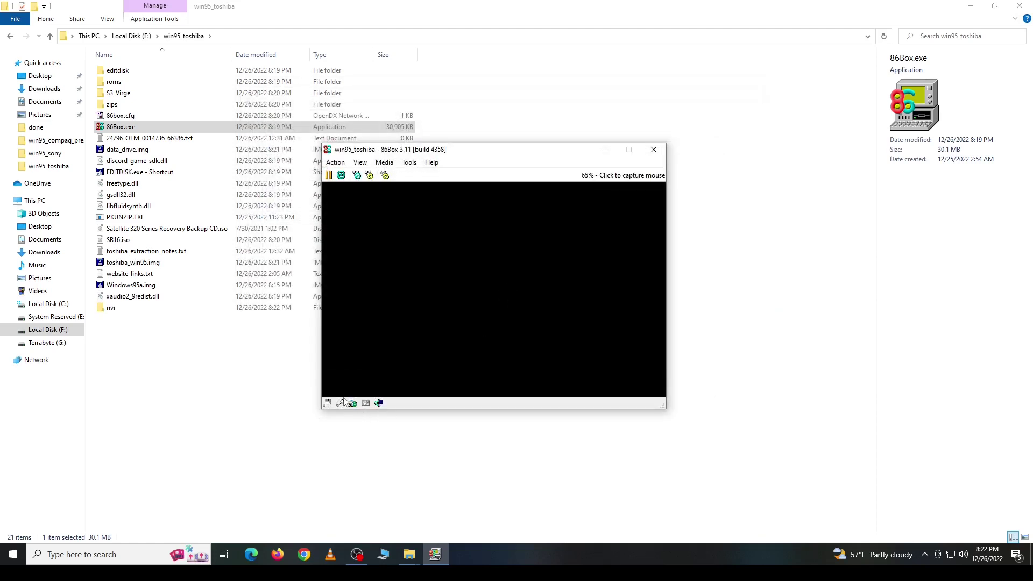
{"action": "left_click", "coordinate": [327, 446]}
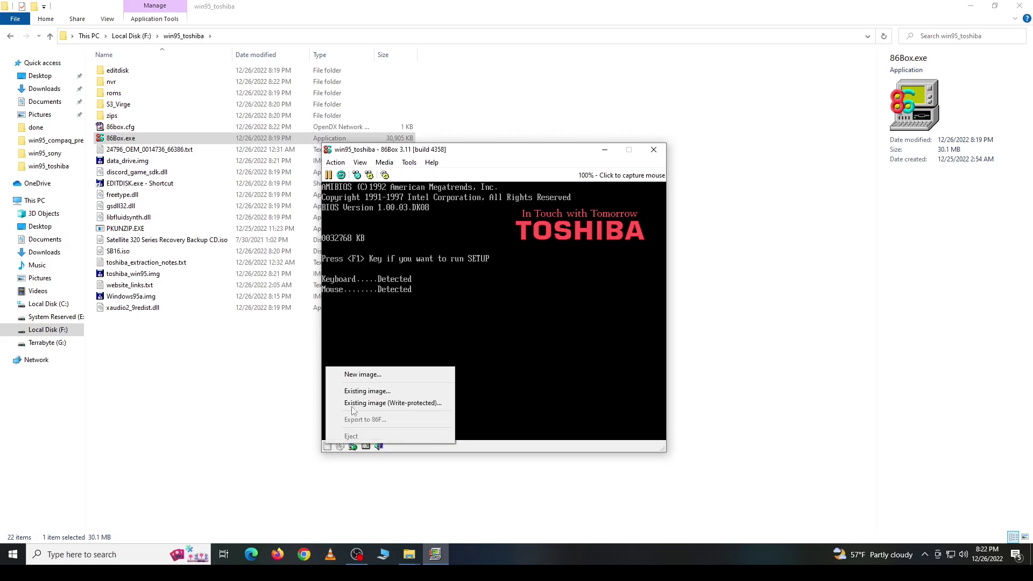
{"action": "left_click", "coordinate": [367, 391]}
{"action": "double_click", "coordinate": [452, 361]}
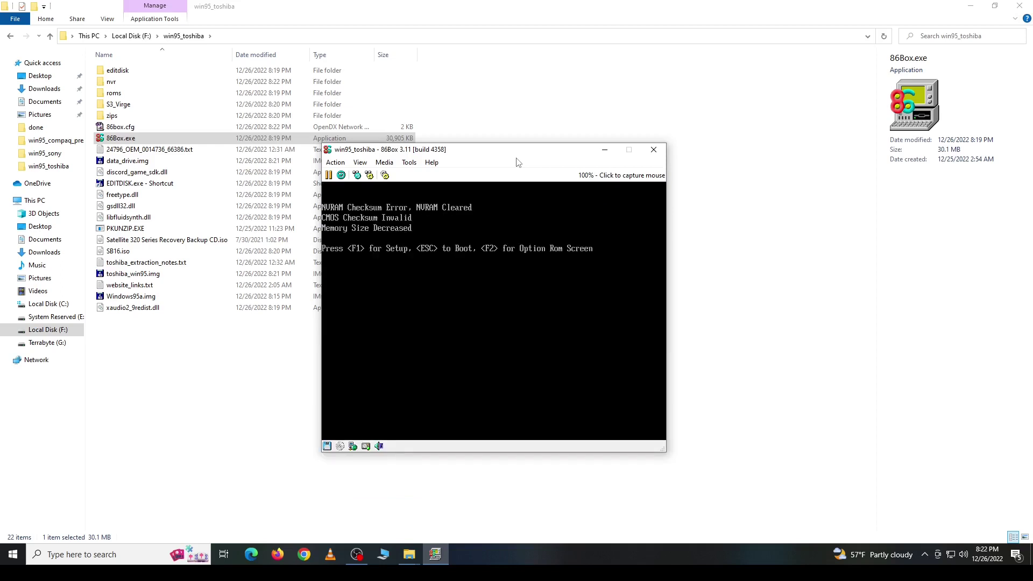
Step: Enter BIOS setup with F1, exit saving changes, and begin typing the fdisk command
{"action": "key", "text": "F1"}
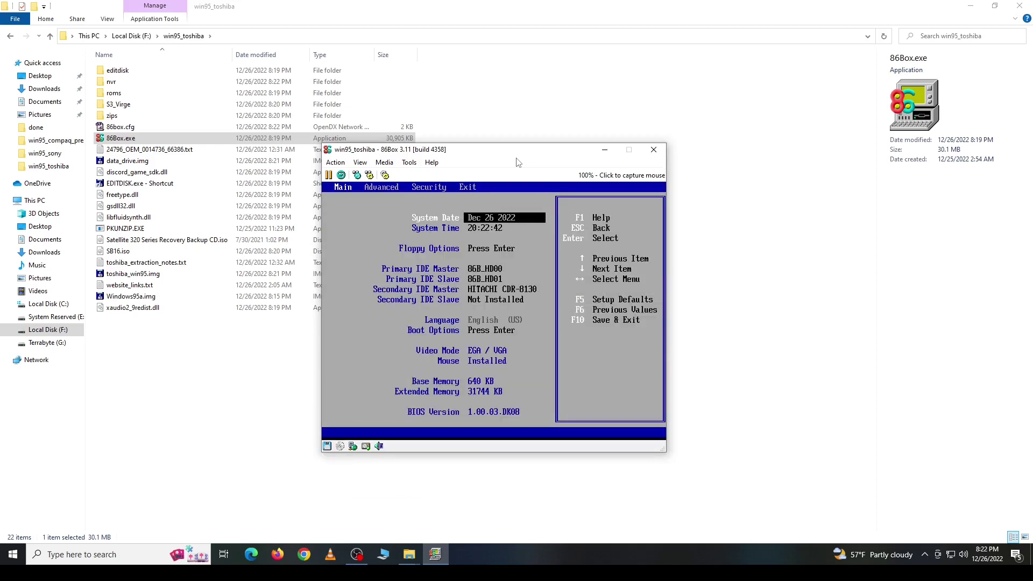
{"action": "key", "text": "Right"}
{"action": "key", "text": "Right"}
{"action": "key", "text": "Right"}
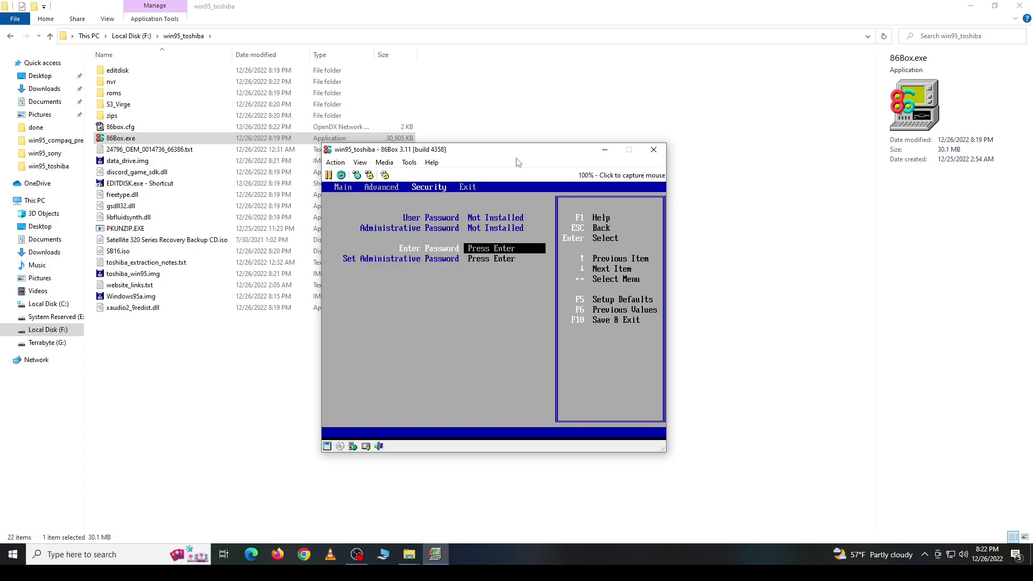
{"action": "key", "text": "Return"}
{"action": "key", "text": "Return"}
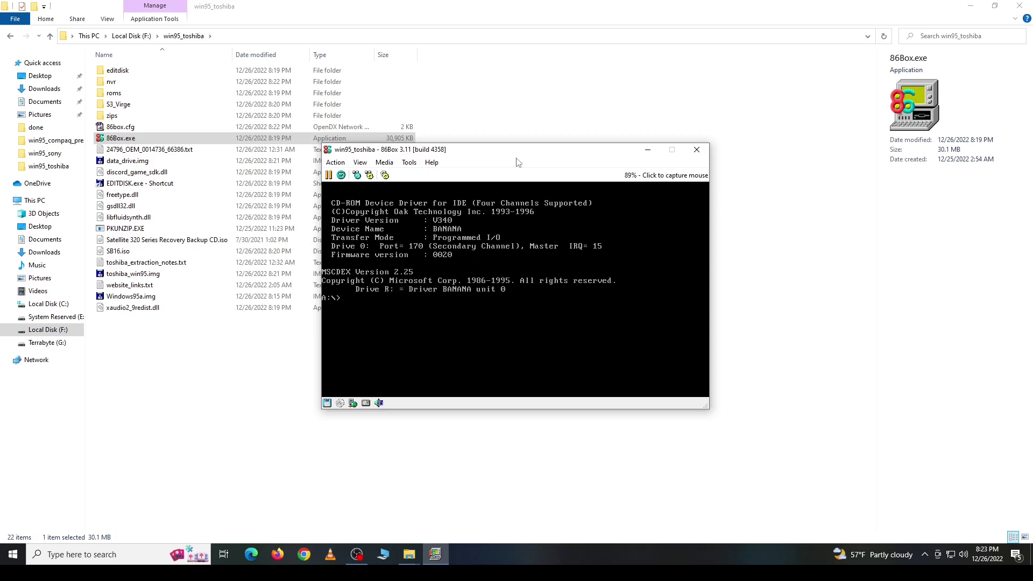
{"action": "type", "text": "disk"}
Step: Run FDISK and create a whole-disk primary DOS partition on the first disk
{"action": "key", "text": "Return"}
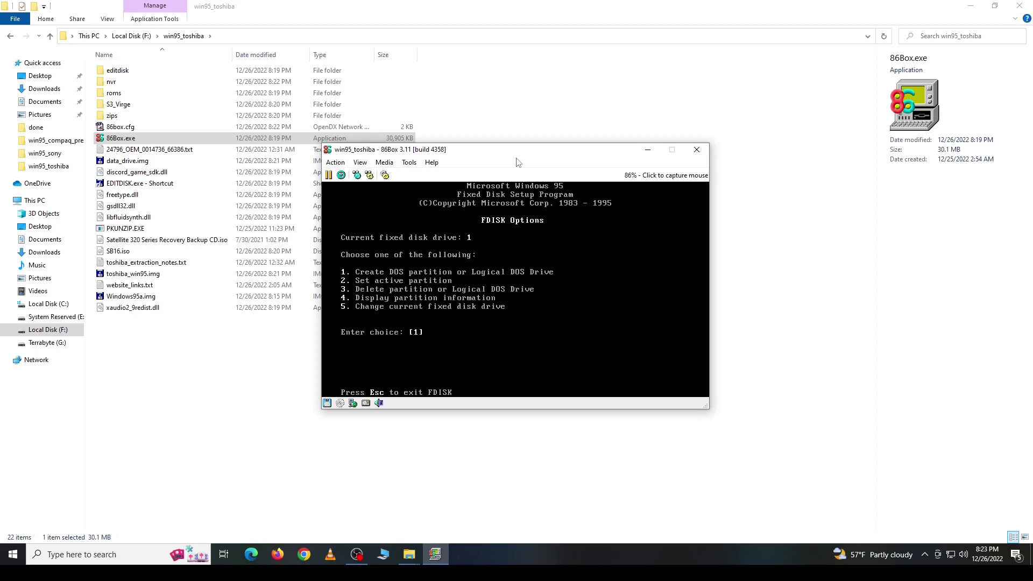
{"action": "key", "text": "Return"}
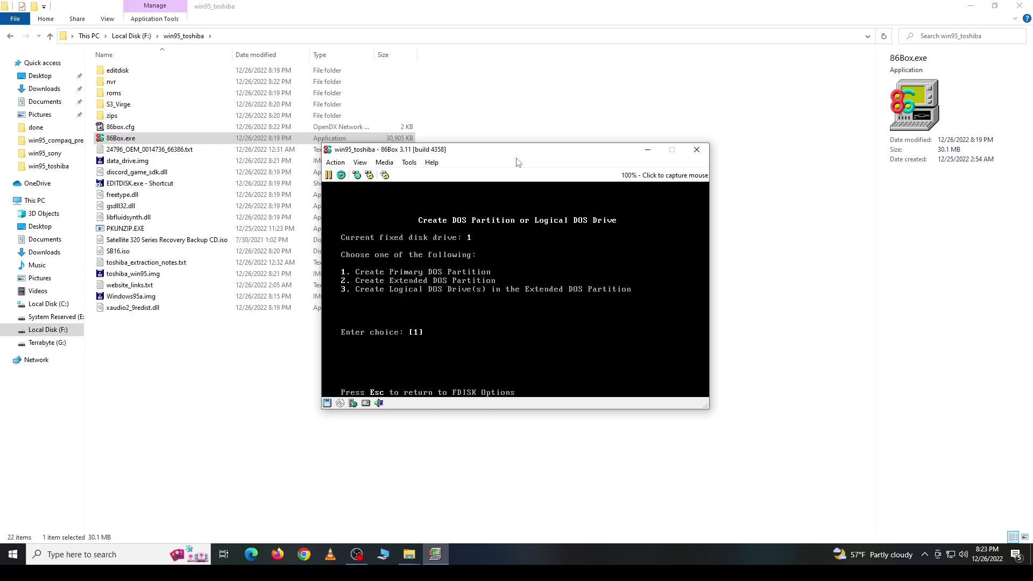
{"action": "key", "text": "Return"}
Step: Switch to fixed disk 2, create a maximum-size primary DOS partition, and exit FDISK
{"action": "key", "text": "Return"}
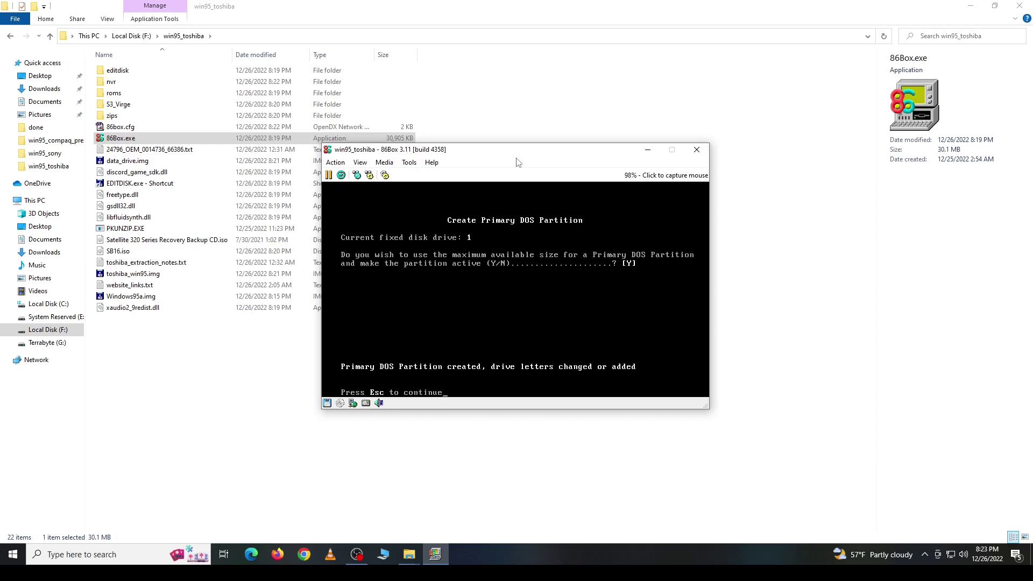
{"action": "key", "text": "Escape"}
{"action": "type", "text": "5"}
{"action": "key", "text": "Return"}
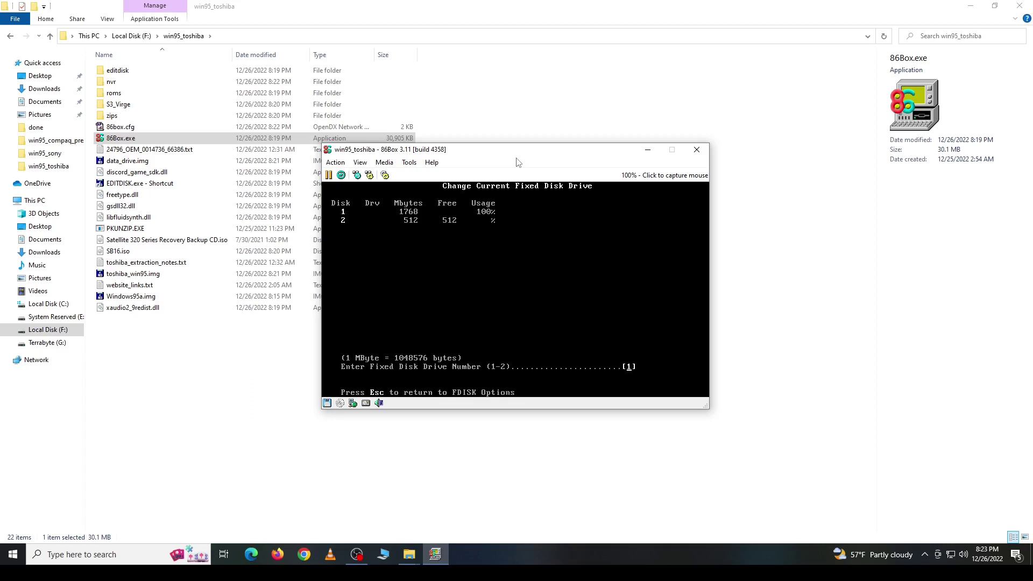
{"action": "type", "text": "2"}
{"action": "key", "text": "Return"}
{"action": "key", "text": "Return"}
{"action": "key", "text": "Return"}
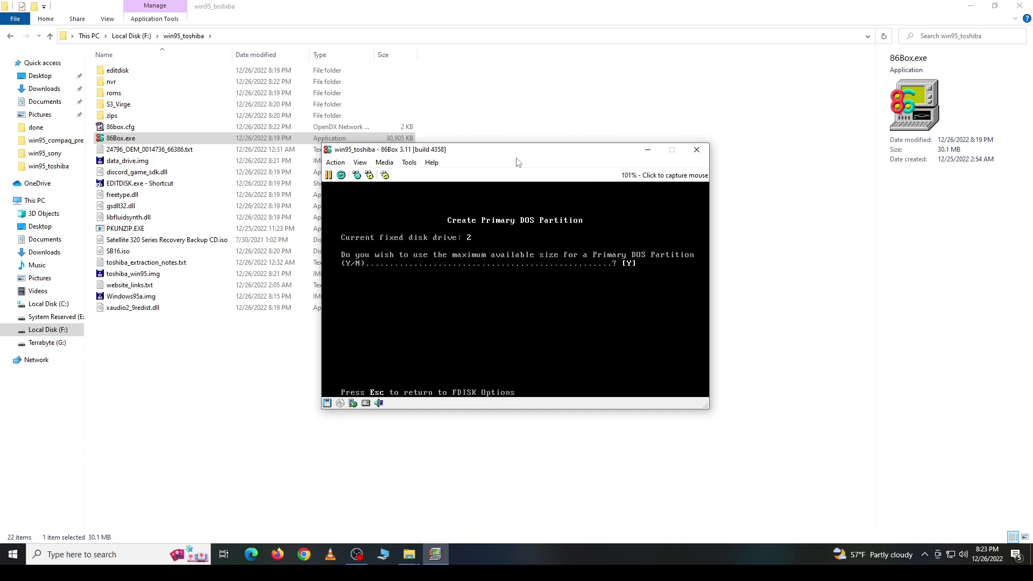
{"action": "key", "text": "Return"}
{"action": "key", "text": "Escape"}
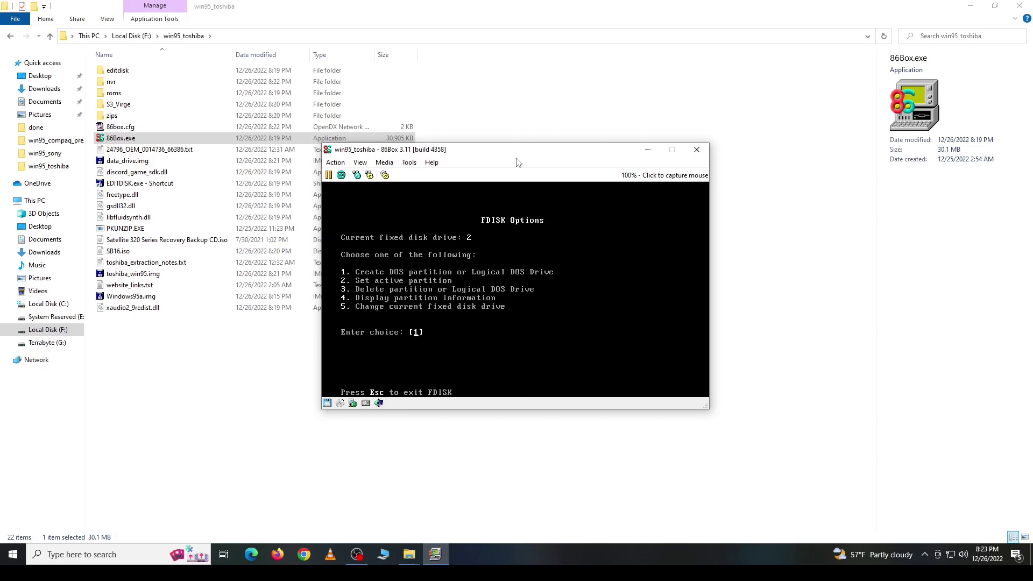
{"action": "key", "text": "Escape"}
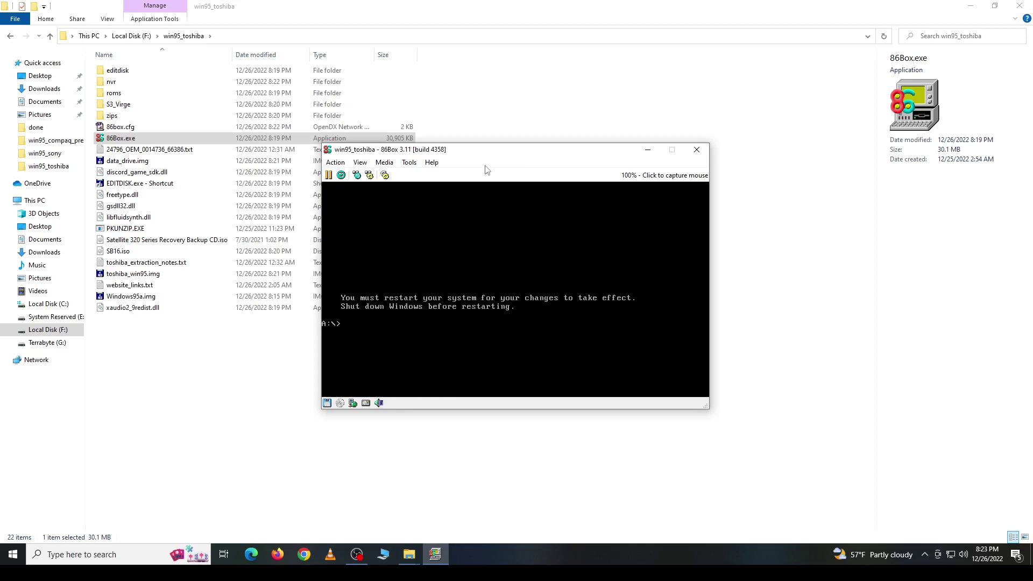
{"action": "left_click", "coordinate": [335, 162]}
Step: Hard-reset the machine, then format drive C: with no volume label
{"action": "left_click", "coordinate": [347, 222]}
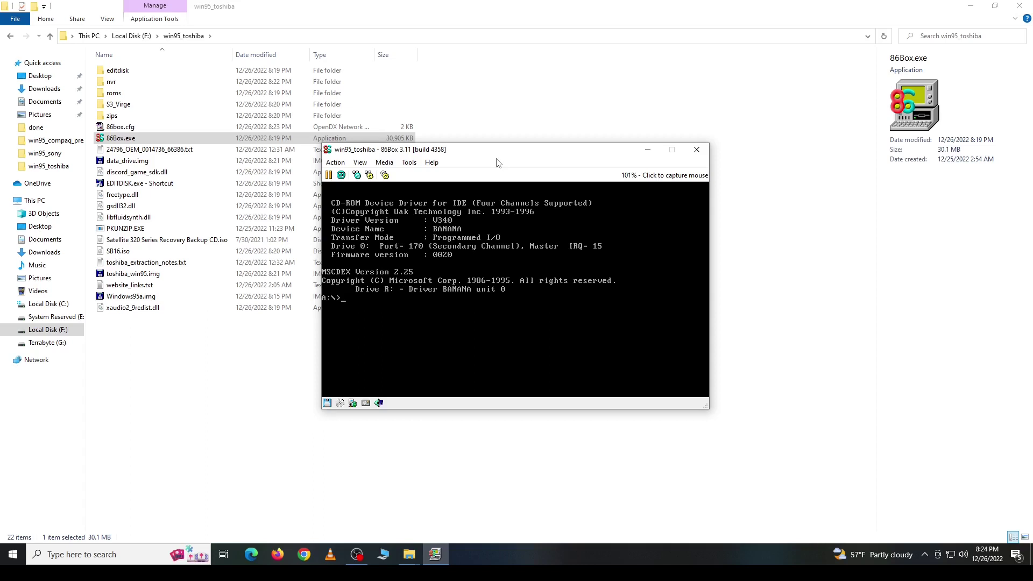
{"action": "type", "text": "format c:"}
{"action": "key", "text": "Return"}
{"action": "type", "text": "y"}
{"action": "key", "text": "Return"}
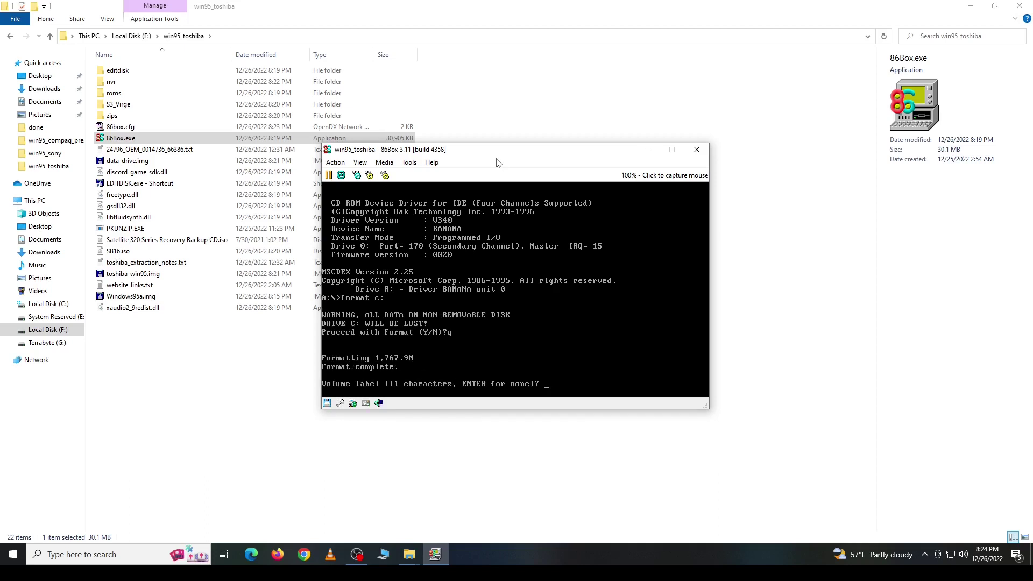
{"action": "key", "text": "Return"}
Step: Format drive D: (511.84M) with no volume label
{"action": "type", "text": "format d:"}
{"action": "key", "text": "Return"}
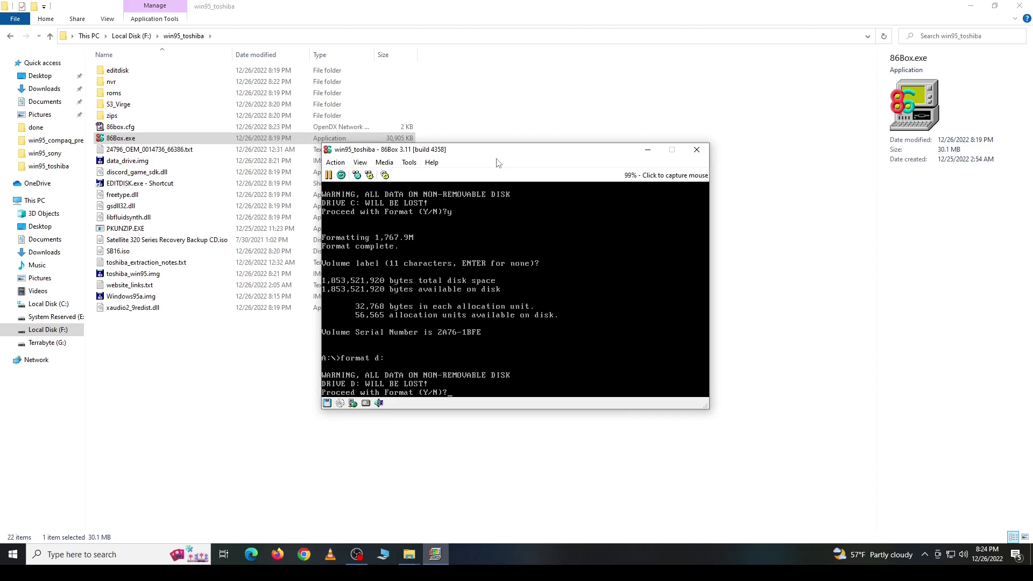
{"action": "key", "text": "Return"}
{"action": "key", "text": "Return"}
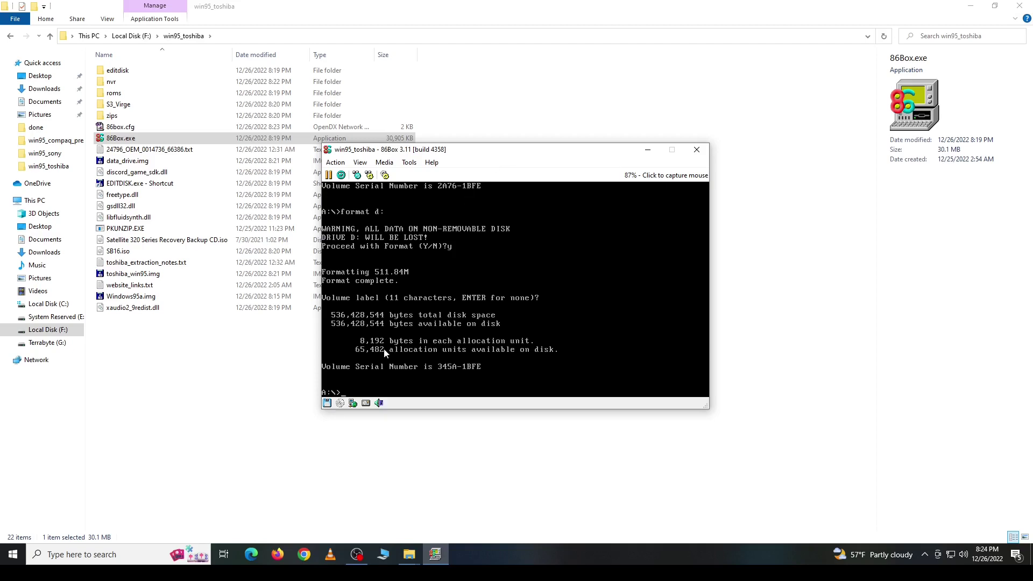
{"action": "left_click", "coordinate": [340, 403]}
Step: Insert the Satellite 320 recovery CD image and copy its ZIP files from R: to C:\
{"action": "left_click", "coordinate": [360, 369]}
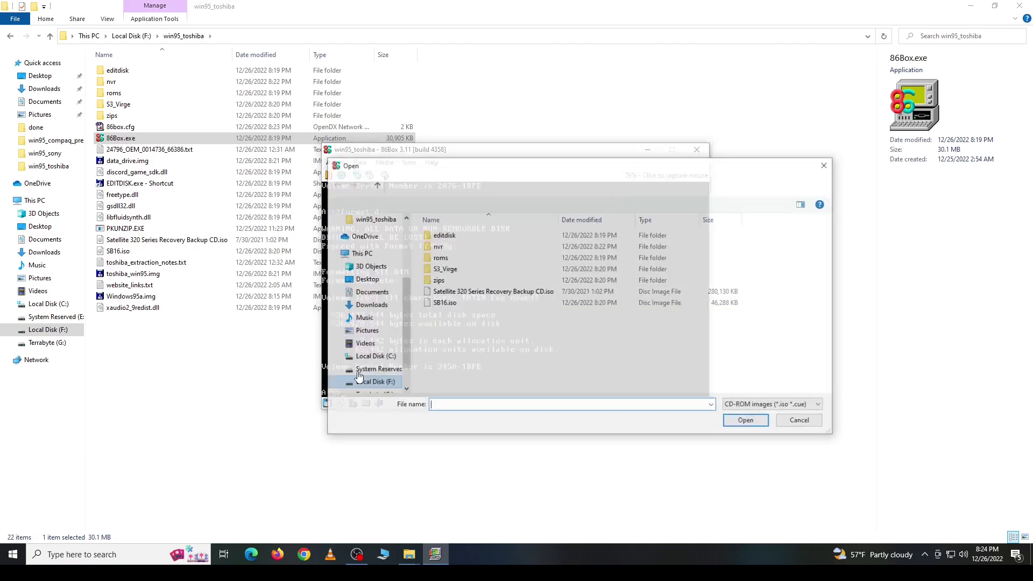
{"action": "double_click", "coordinate": [463, 292]}
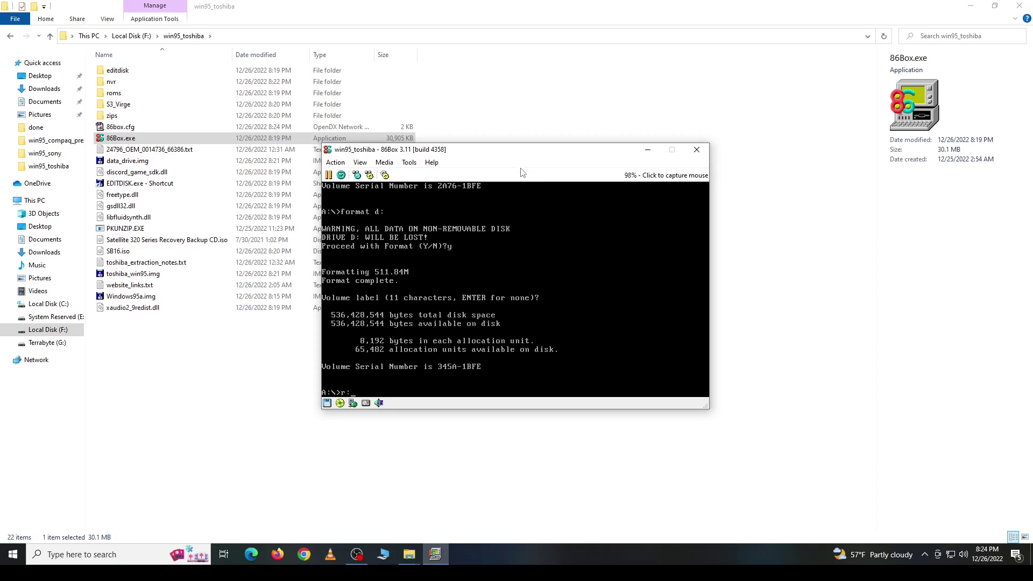
{"action": "key", "text": "Return"}
{"action": "type", "text": "c"}
{"action": "type", "text": "dir "}
{"action": "type", "text": "*.zip"}
{"action": "key", "text": "Return"}
{"action": "type", "text": "copy "}
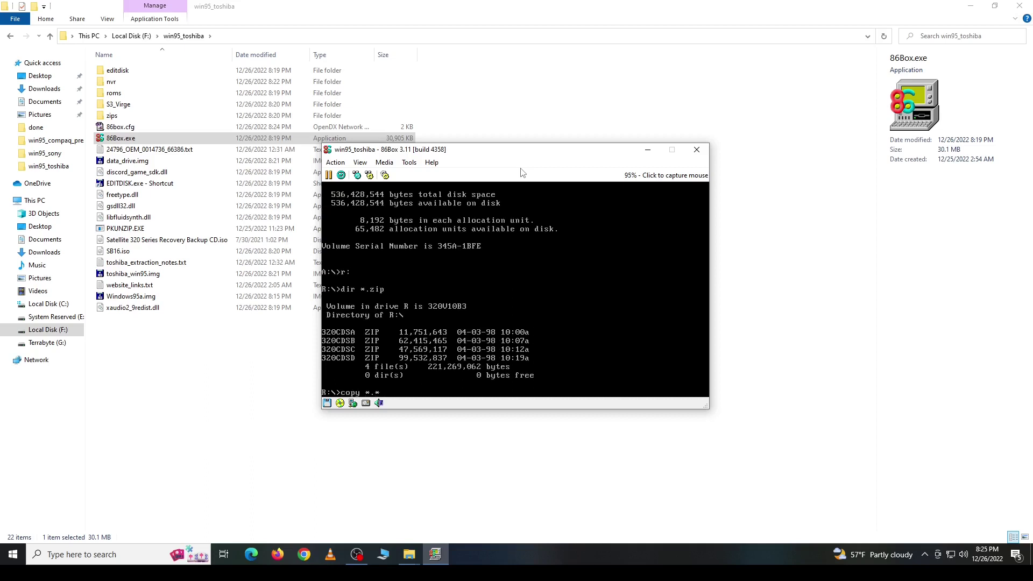
{"action": "type", "text": "*.zip"}
{"action": "key", "text": "Return"}
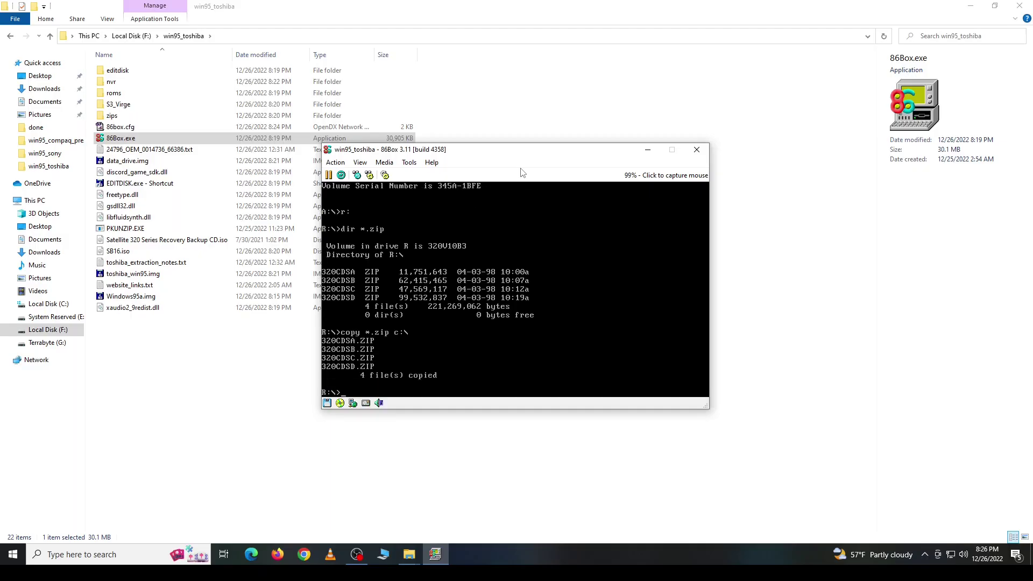
Step: Eject the Satellite CD image and quit 86Box
{"action": "left_click", "coordinate": [341, 403]}
{"action": "left_click", "coordinate": [359, 399]}
{"action": "left_click", "coordinate": [698, 150]}
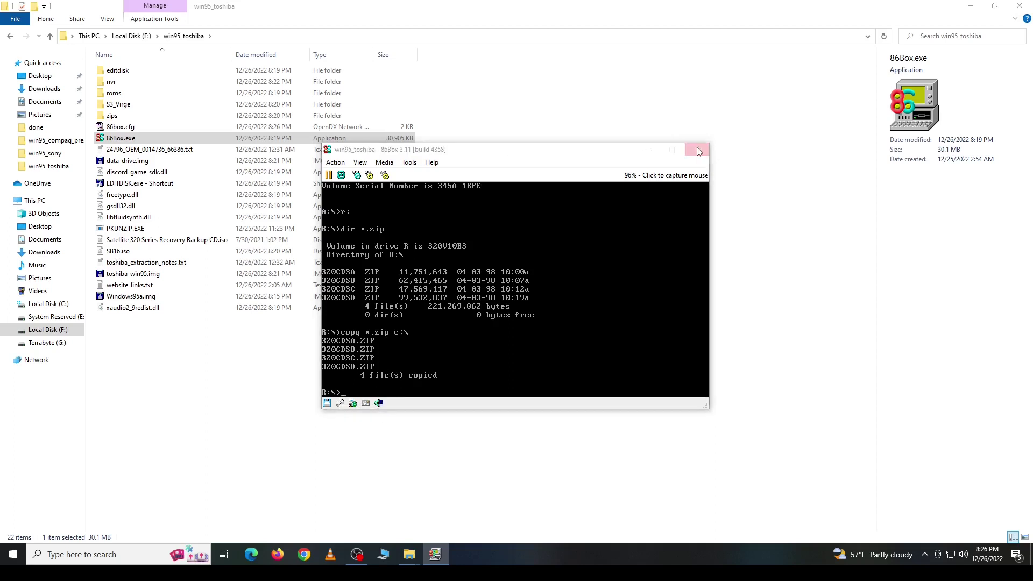
{"action": "left_click", "coordinate": [506, 291]}
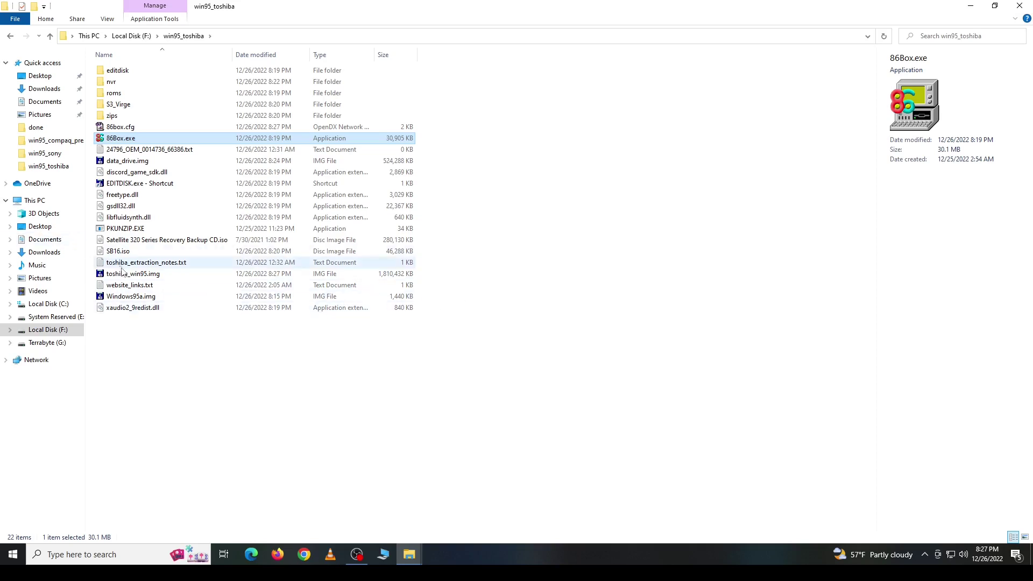
Step: Open toshiba_win95.img in DiskExplorer and browse its Basic partition
{"action": "left_click_drag", "start_coordinate": [131, 277], "coordinate": [145, 186]}
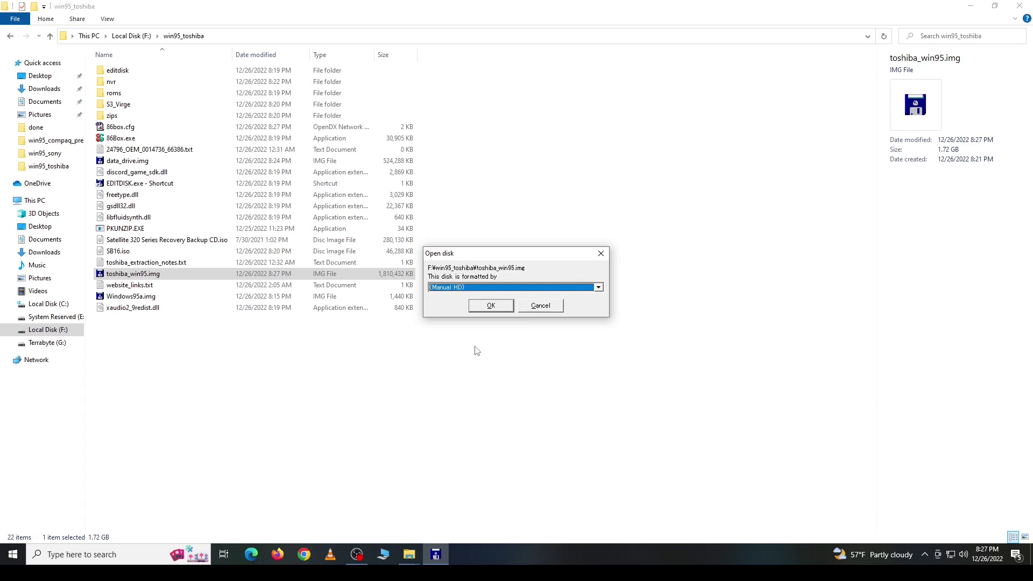
{"action": "key", "text": "Return"}
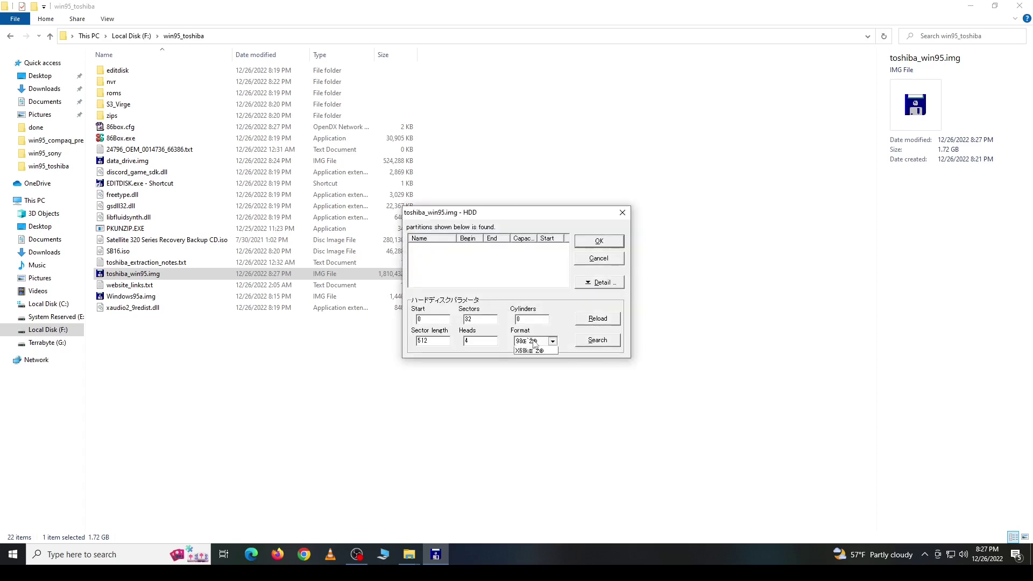
{"action": "left_click", "coordinate": [440, 249]}
{"action": "left_click", "coordinate": [595, 245]}
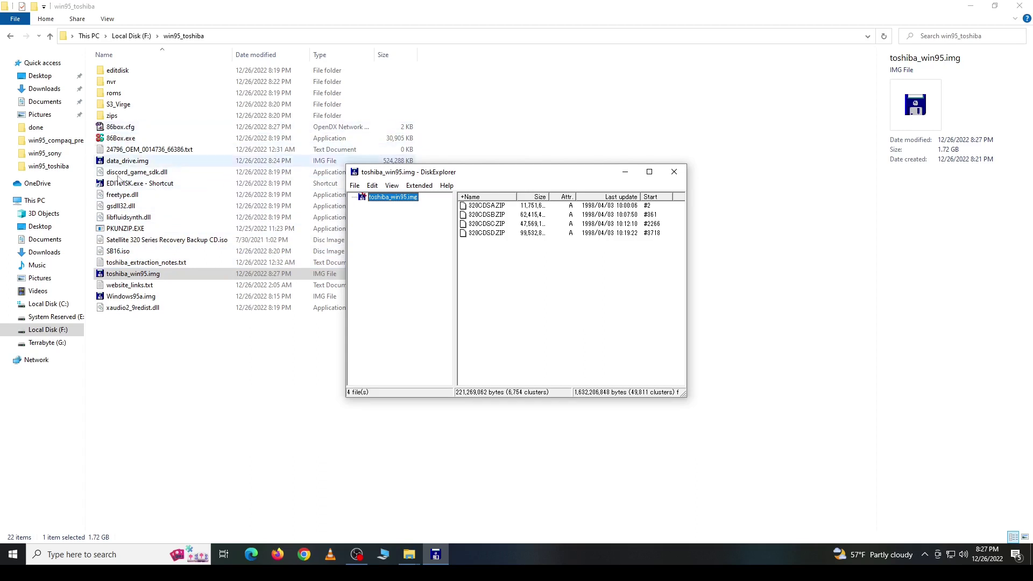
Step: Copy PKUNZIP.EXE and the S3_Virge folder into the image, then close DiskExplorer
{"action": "left_click", "coordinate": [123, 230]}
{"action": "left_click_drag", "start_coordinate": [123, 230], "coordinate": [510, 294]}
{"action": "left_click_drag", "start_coordinate": [118, 104], "coordinate": [538, 301]}
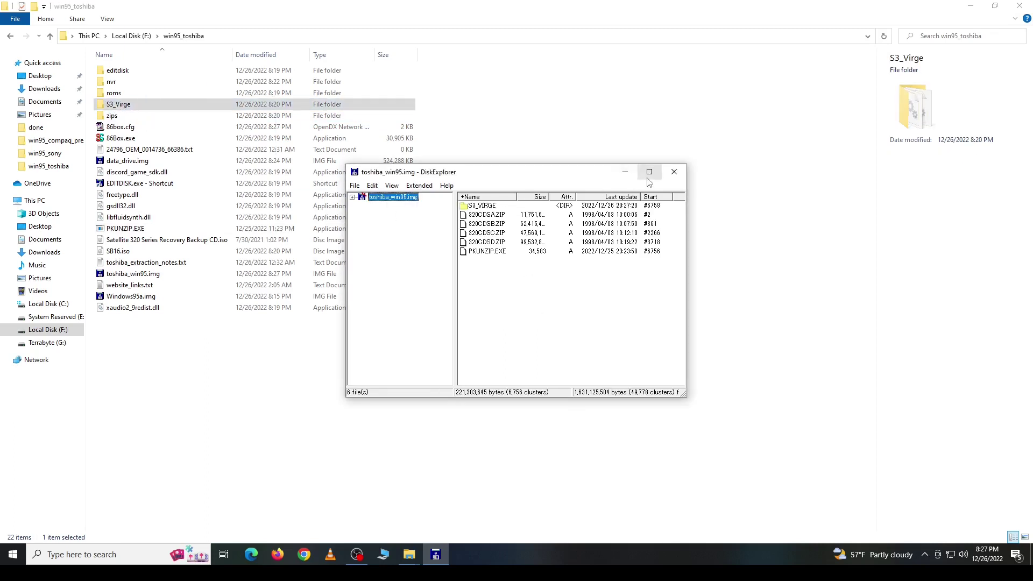
{"action": "left_click", "coordinate": [673, 173]}
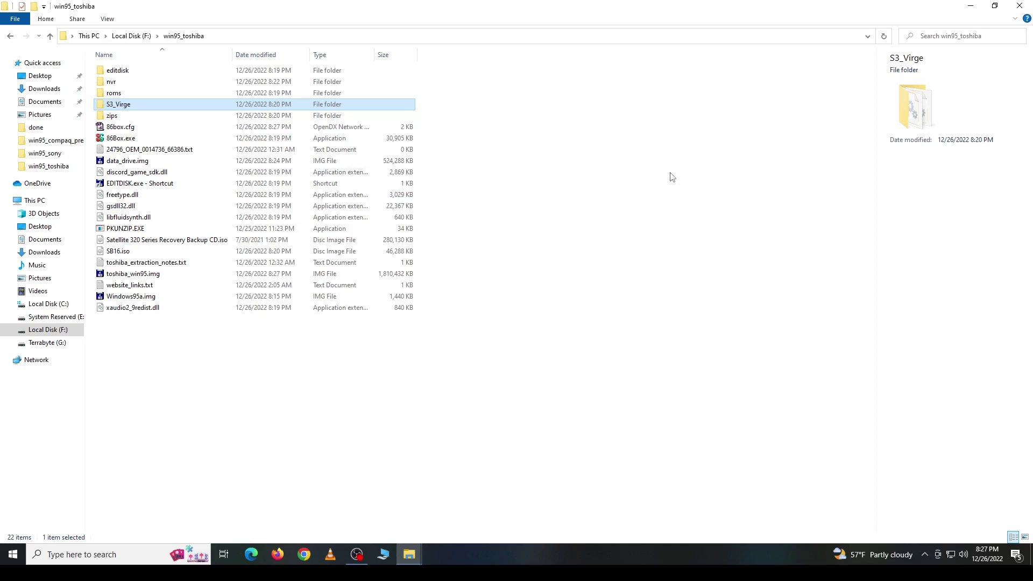
Step: Open toshiba_extraction_notes.txt in Notepad and move it aside
{"action": "left_click", "coordinate": [369, 557]}
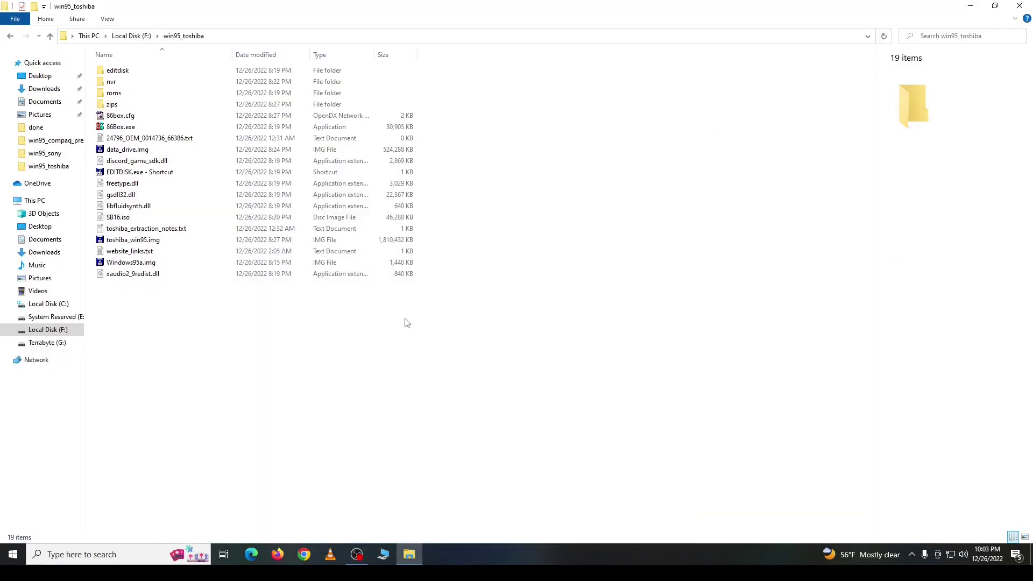
{"action": "double_click", "coordinate": [129, 229]}
{"action": "left_click_drag", "start_coordinate": [188, 47], "coordinate": [218, 148]}
Step: Launch 86Box and arrange the notes window beside the emulator
{"action": "double_click", "coordinate": [123, 128]}
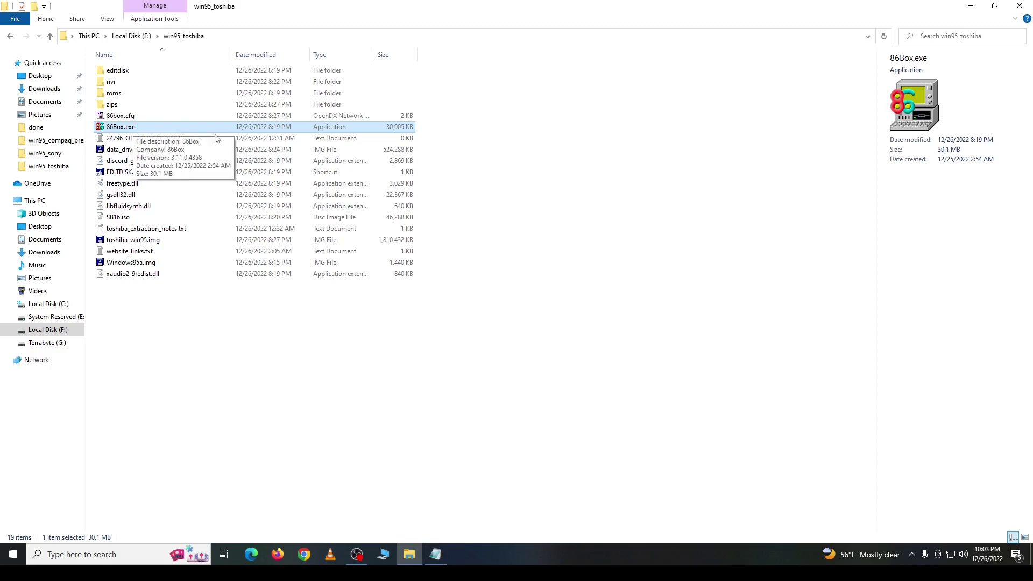
{"action": "left_click", "coordinate": [436, 554]}
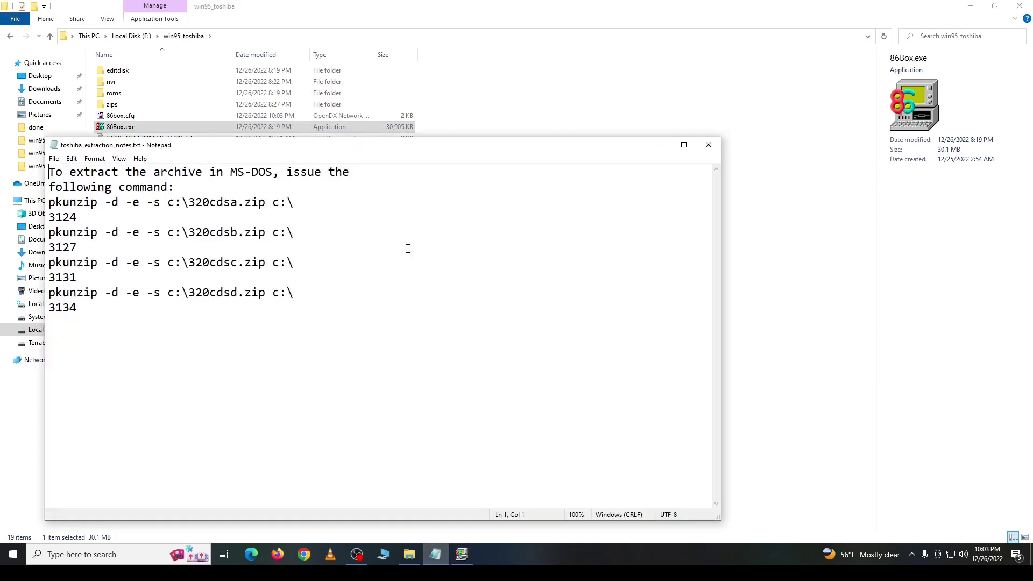
{"action": "left_click_drag", "start_coordinate": [385, 151], "coordinate": [370, 61]}
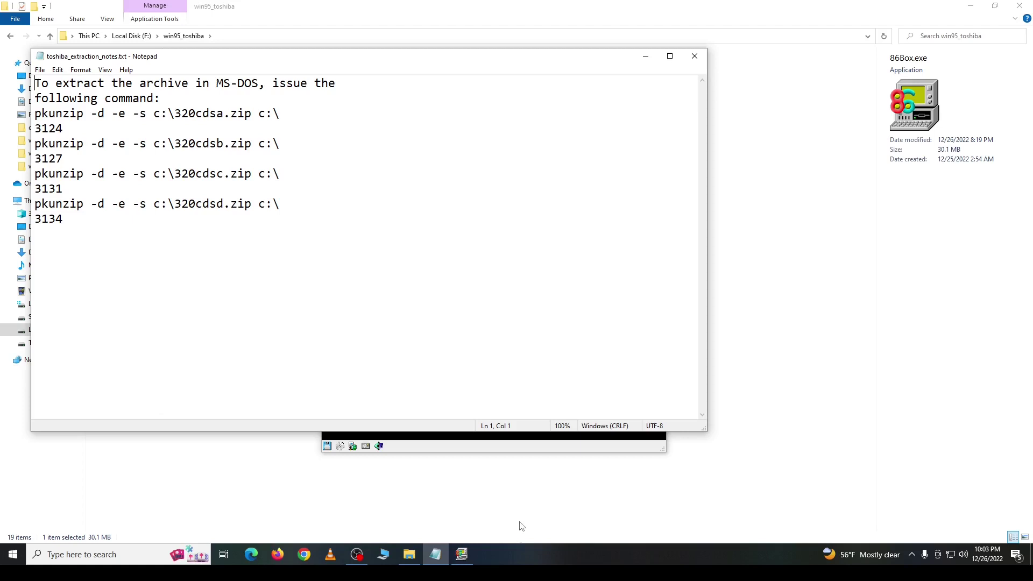
{"action": "left_click", "coordinate": [463, 556]}
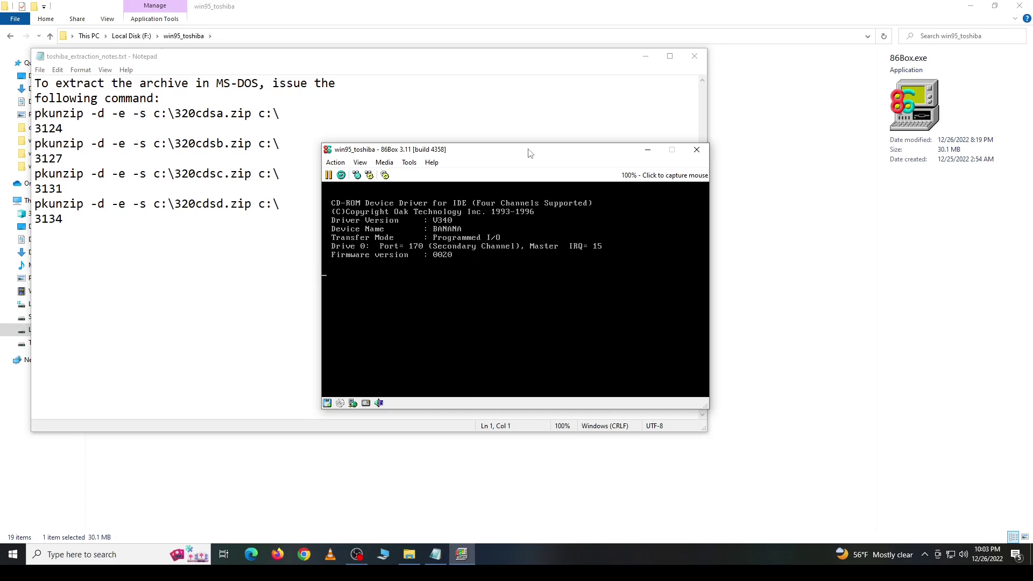
Step: At A:\ run pkunzip -d -e -s c:\320cdsa.zip c:\, then start typing dir *.exe
{"action": "type", "text": "kun"}
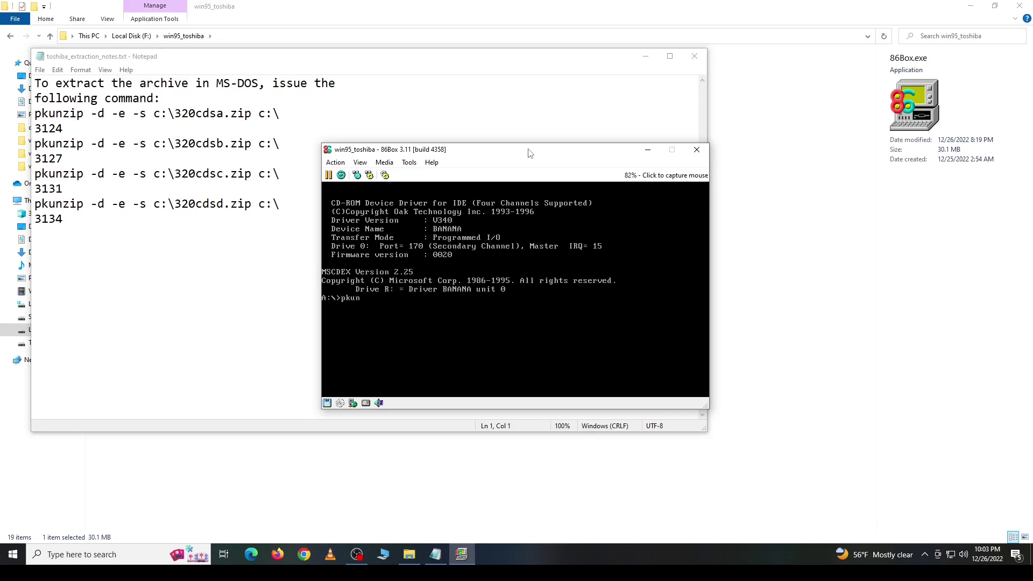
{"action": "type", "text": "zip -d -e -s c:\\320cdsa.zip c:\\"}
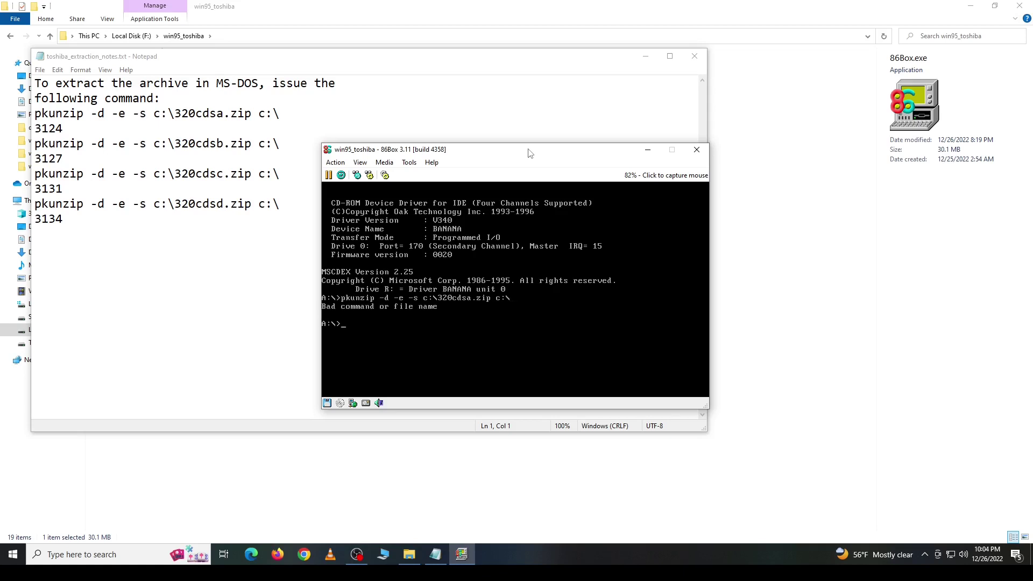
{"action": "type", "text": "r *.exe"}
Step: List the boot floppy's executables, then switch to drive C: and list its files
{"action": "key", "text": "Return"}
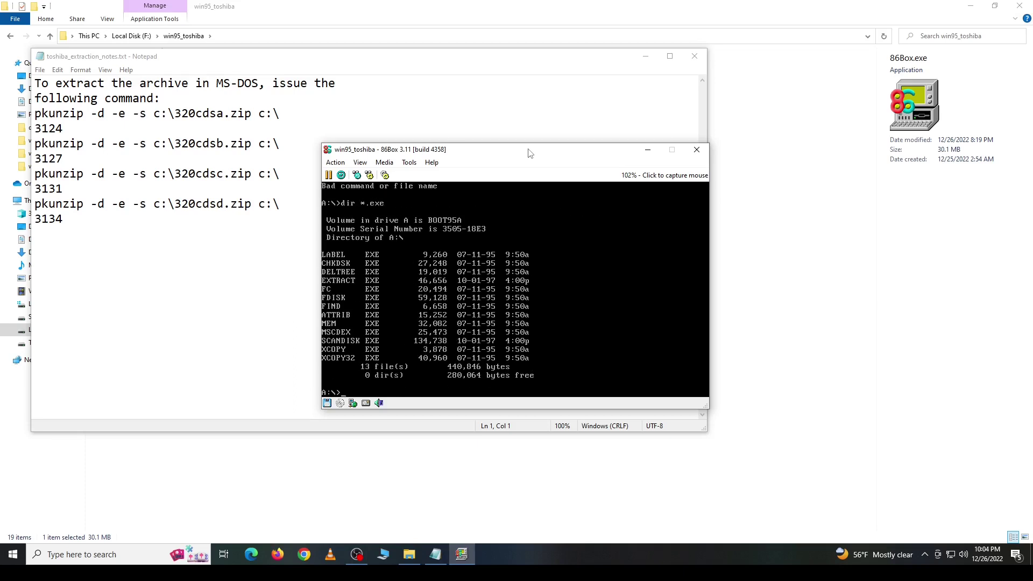
{"action": "type", "text": "c:"}
{"action": "key", "text": "Return"}
{"action": "type", "text": "dir"}
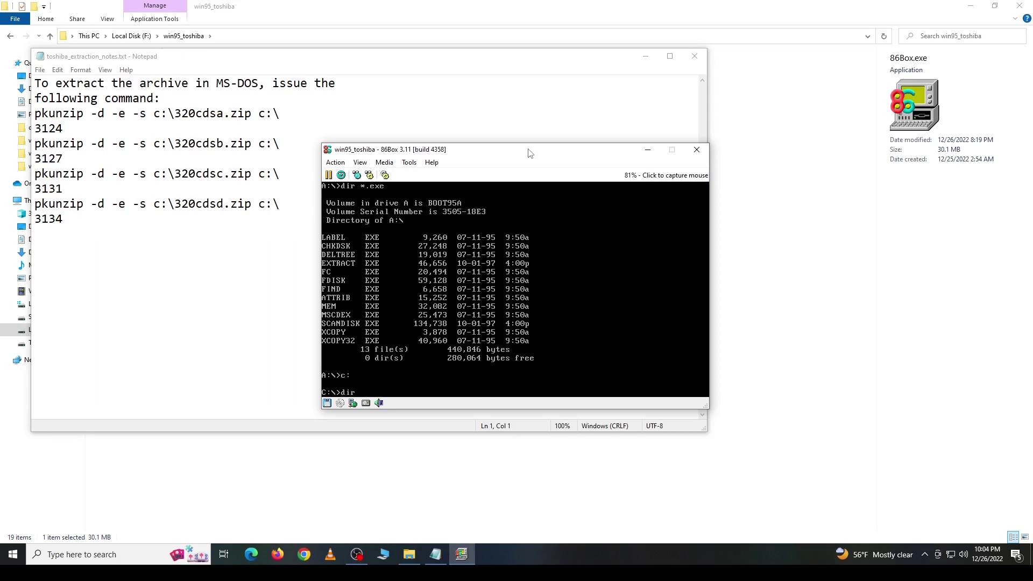
{"action": "key", "text": "Return"}
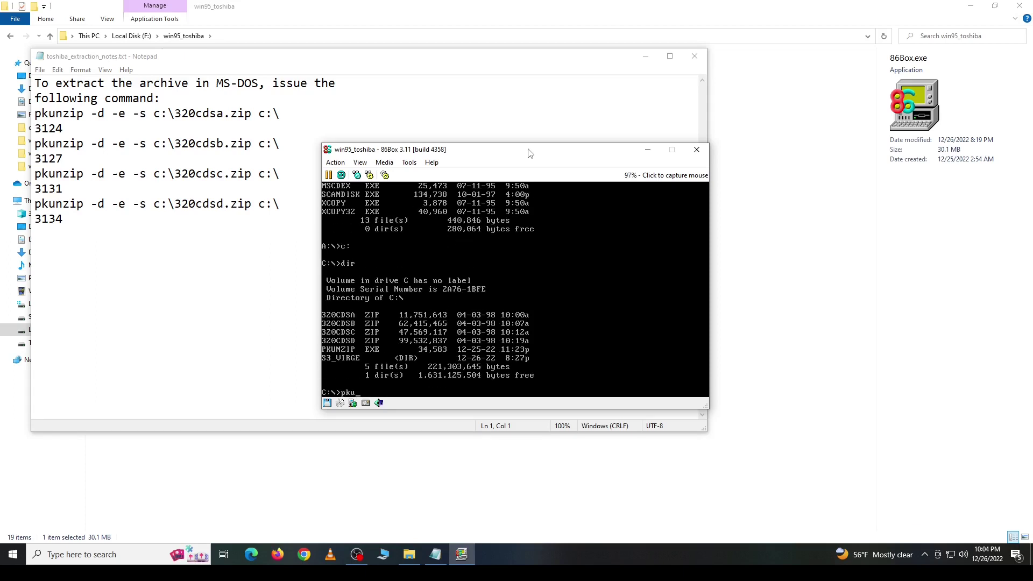
Step: Extract c:\320cdsa.zip onto C:\ with 'pkunzip -d -e -s', entering the archive password
{"action": "key", "text": "Return"}
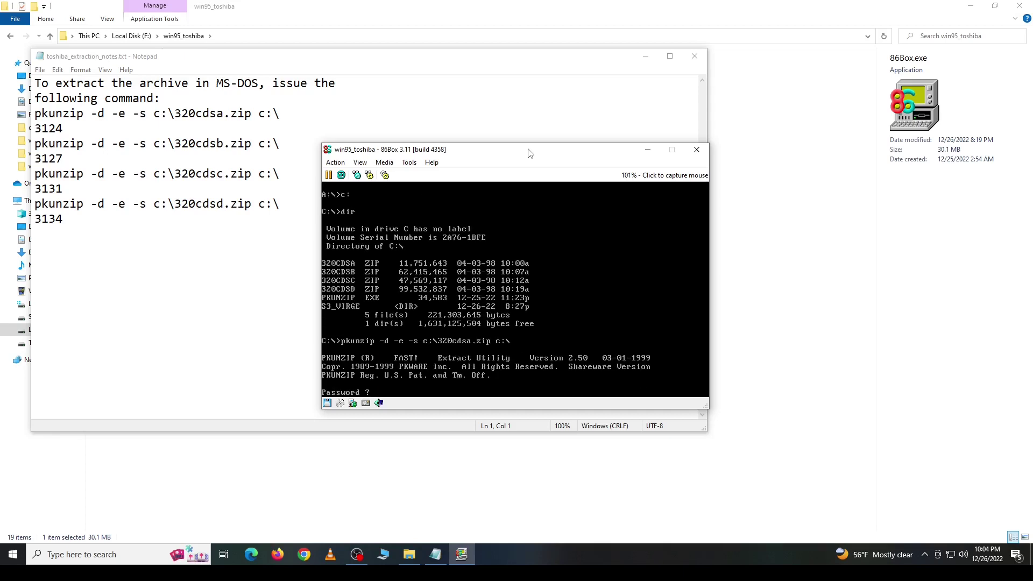
{"action": "key", "text": "Return"}
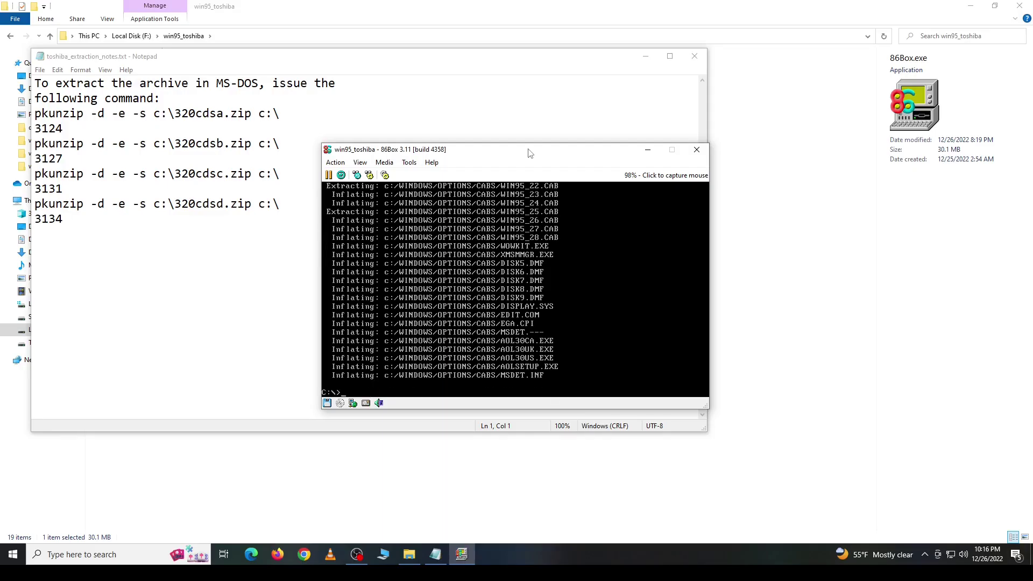
Step: Close the Notepad extraction notes and reboot the guest with Action > Ctrl+Alt+Del
{"action": "left_click", "coordinate": [330, 405]}
{"action": "left_click", "coordinate": [694, 56]}
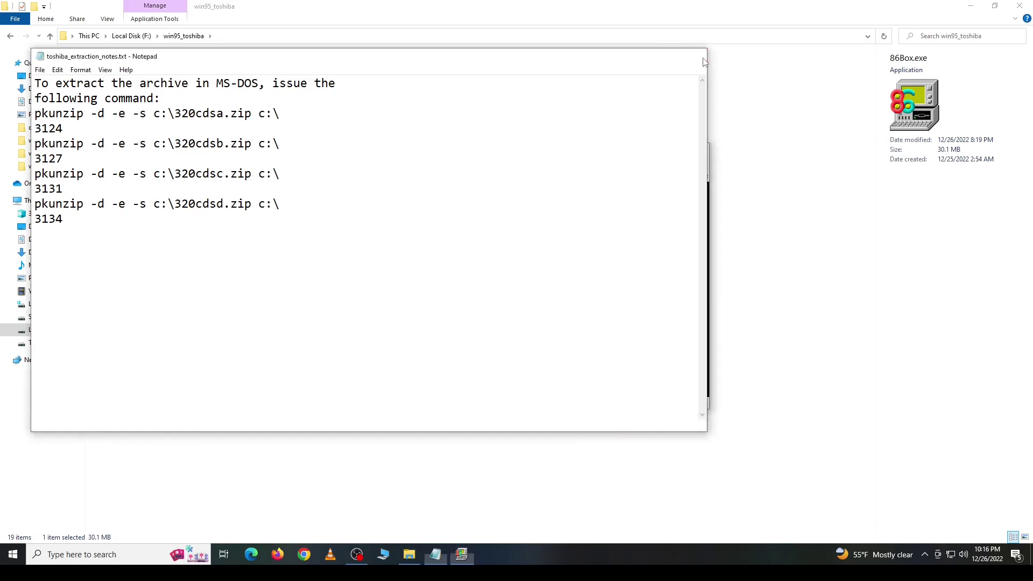
{"action": "left_click", "coordinate": [335, 162]}
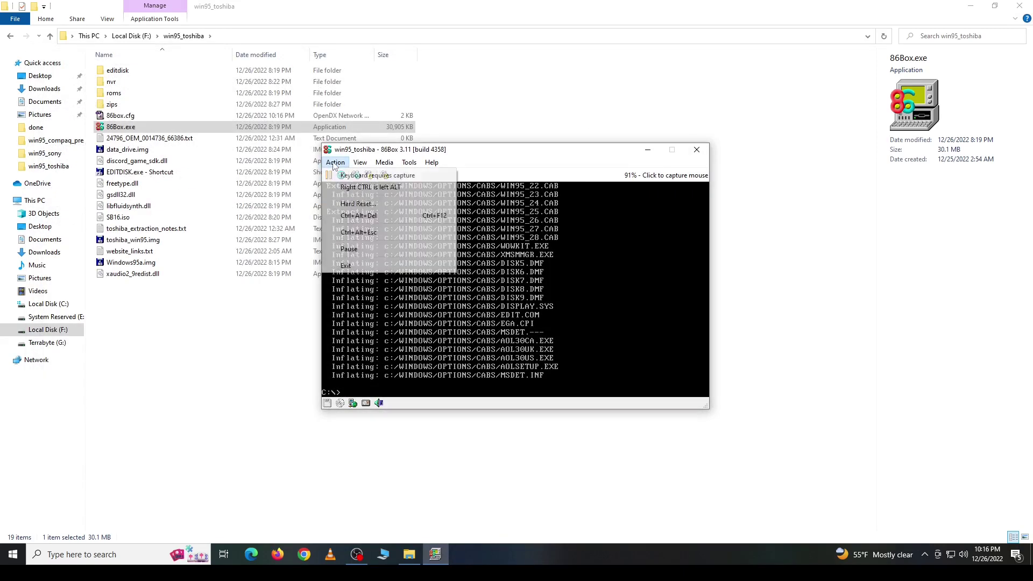
{"action": "left_click", "coordinate": [359, 215]}
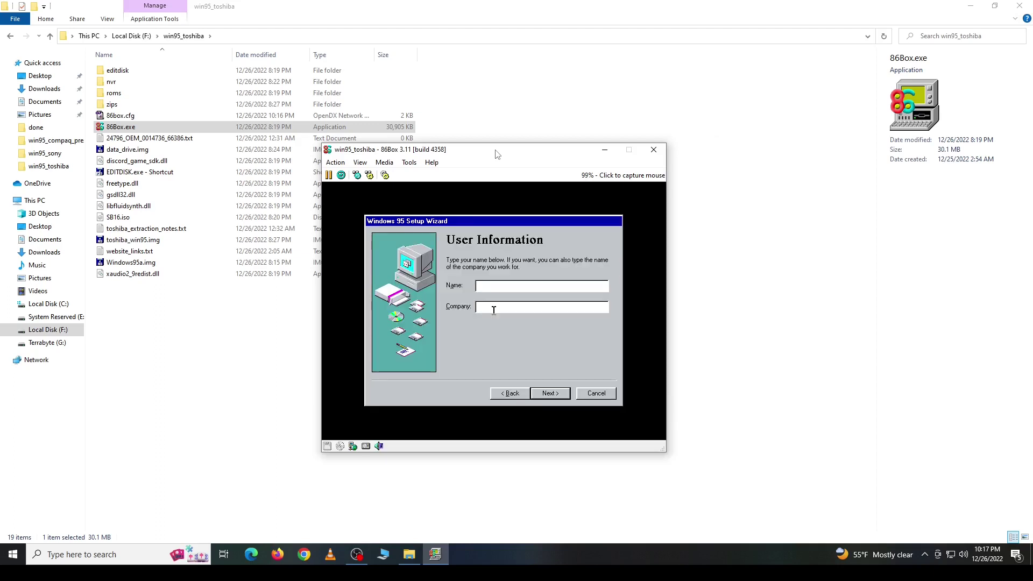
Step: Enter Toshiba as both the user name and the company name
{"action": "type", "text": "shiba"}
{"action": "key", "text": "Tab"}
{"action": "type", "text": "Toshiba"}
{"action": "key", "text": "Return"}
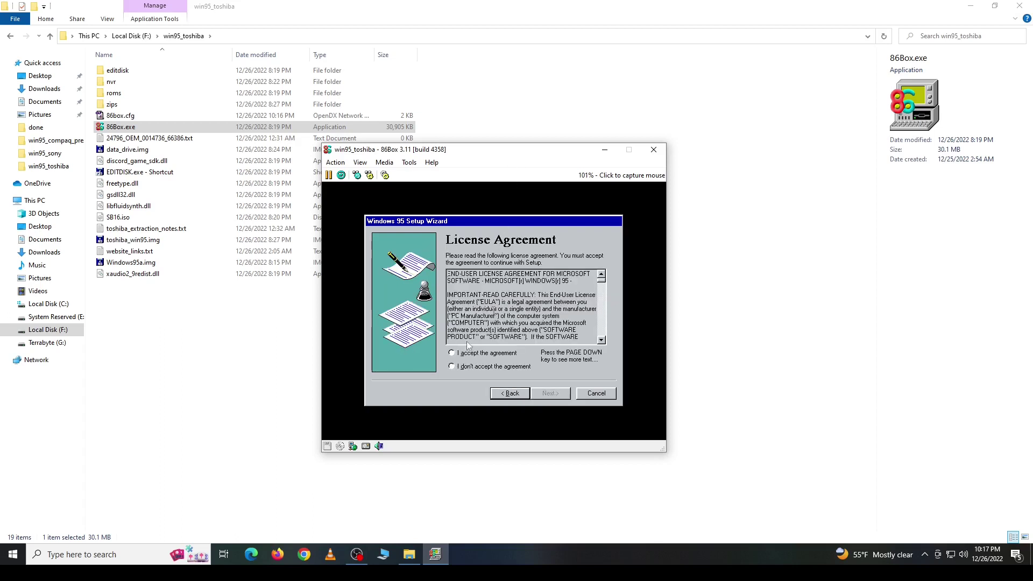
Step: Accept the license agreement and continue past the certificate of authenticity page
{"action": "left_click", "coordinate": [467, 353]}
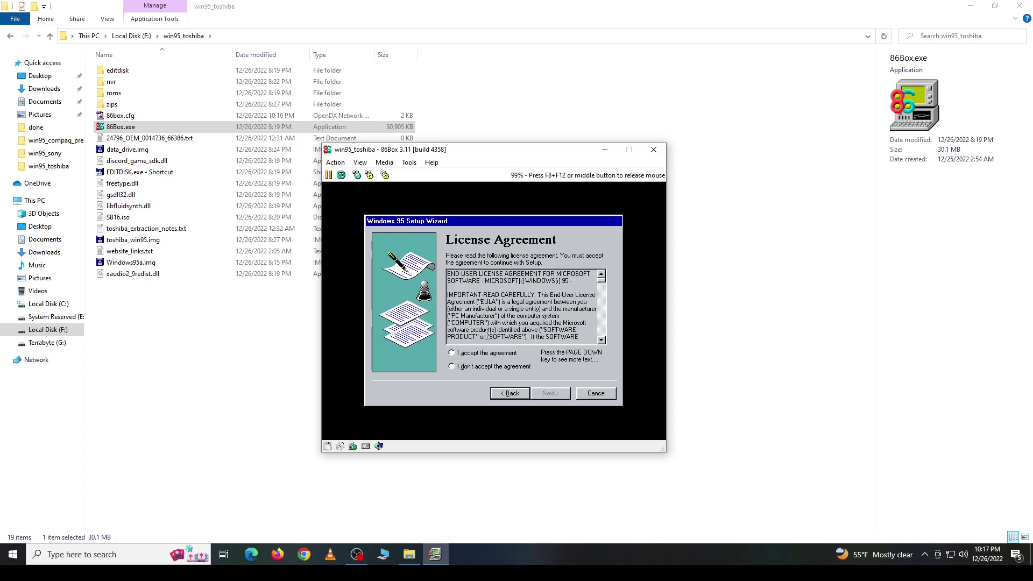
{"action": "left_click", "coordinate": [457, 354]}
{"action": "left_click", "coordinate": [549, 393]}
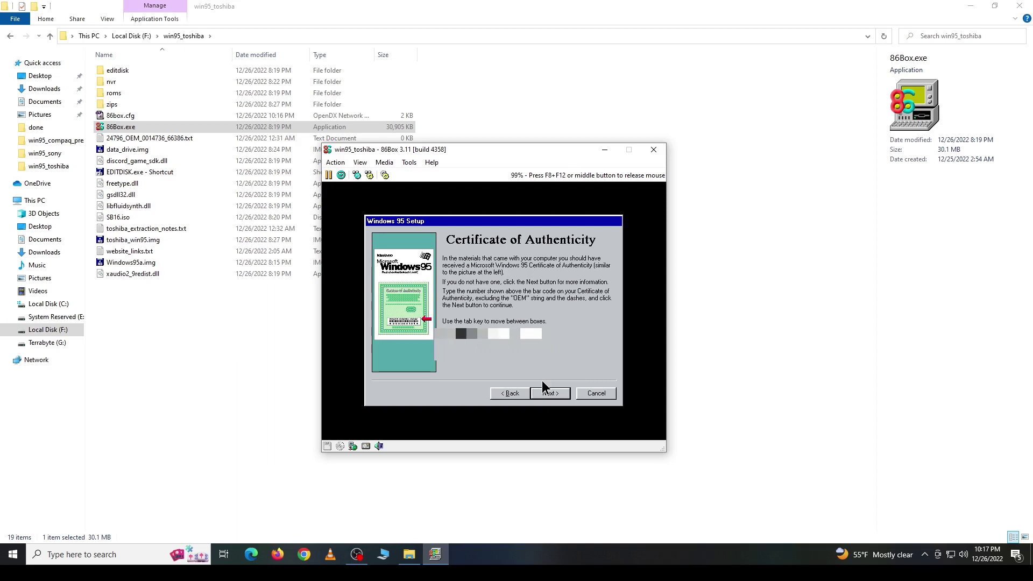
{"action": "left_click", "coordinate": [541, 380]}
{"action": "left_click", "coordinate": [542, 380]}
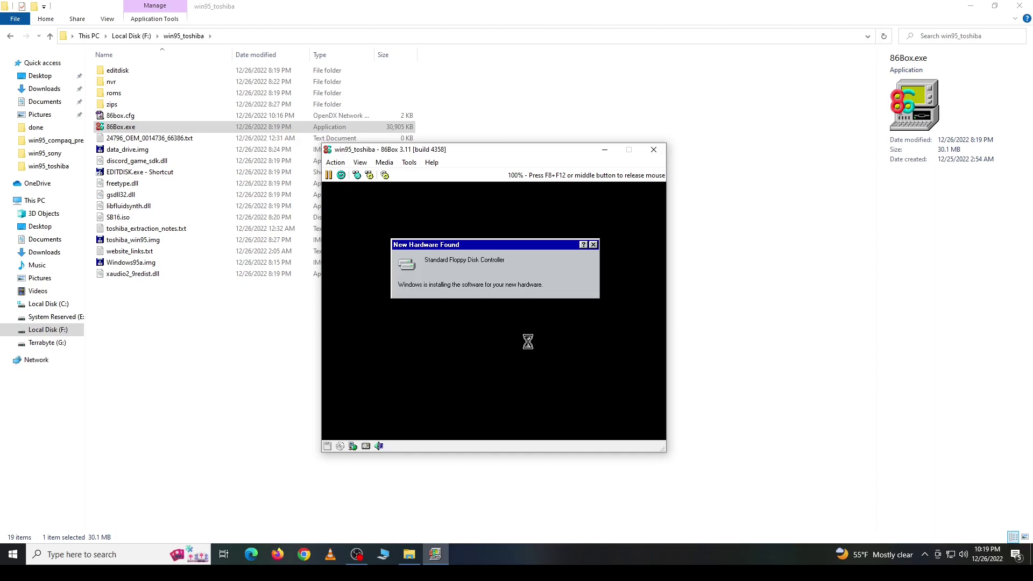
Step: Confirm the restart, then keep the newer existing lpt.vxd in the Version Conflict dialog
{"action": "left_click", "coordinate": [475, 346]}
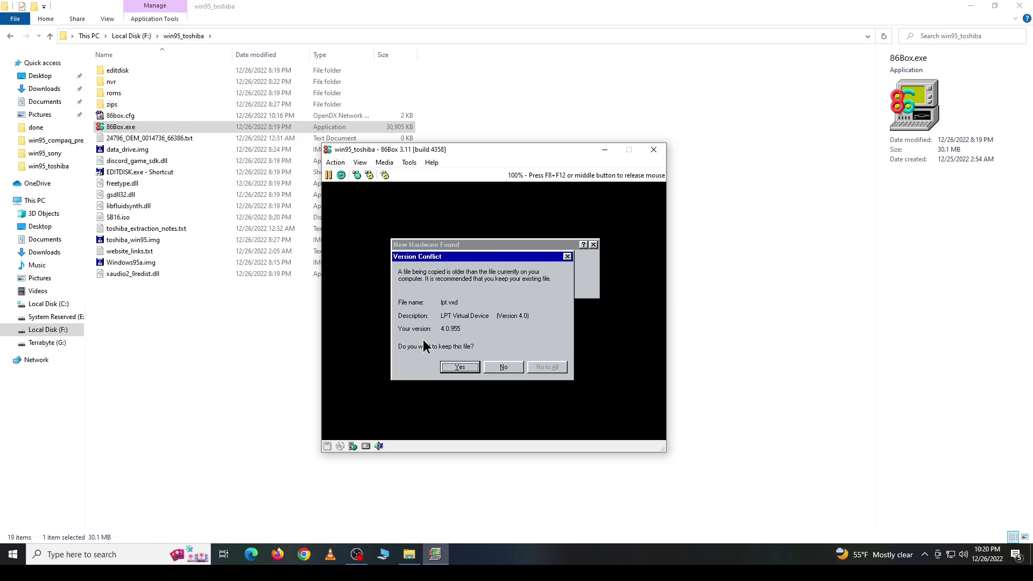
{"action": "left_click", "coordinate": [458, 367]}
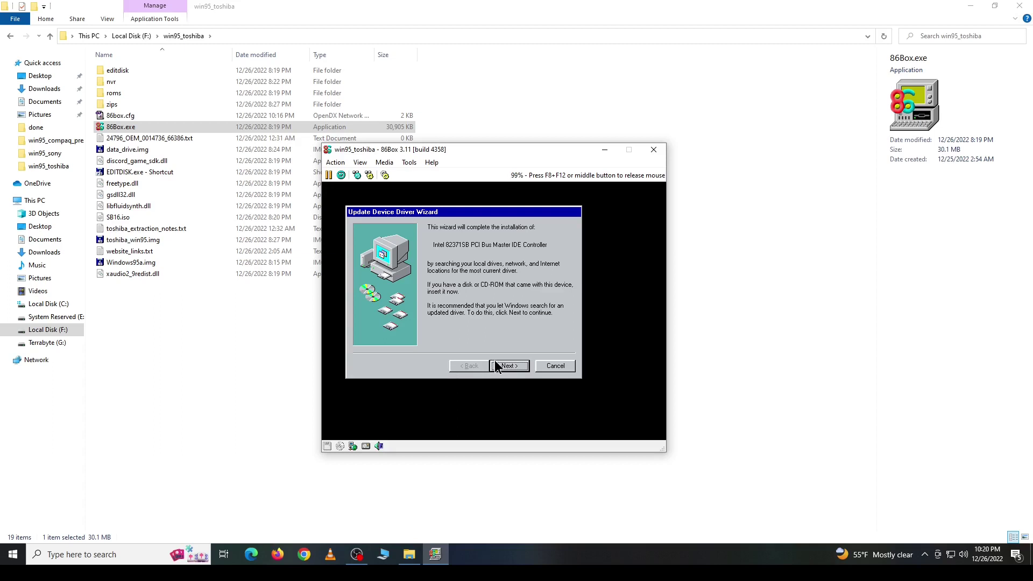
Step: Install the Intel IDE controller driver, skip the DirectDraw/S3 files, and keep the newer secur32.dll
{"action": "left_click", "coordinate": [510, 367]}
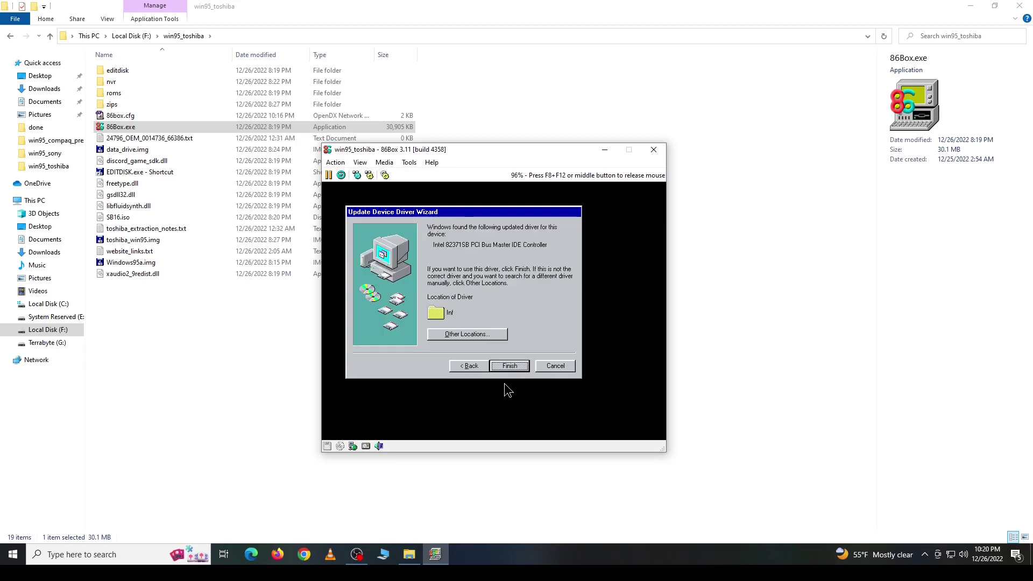
{"action": "left_click", "coordinate": [511, 366]}
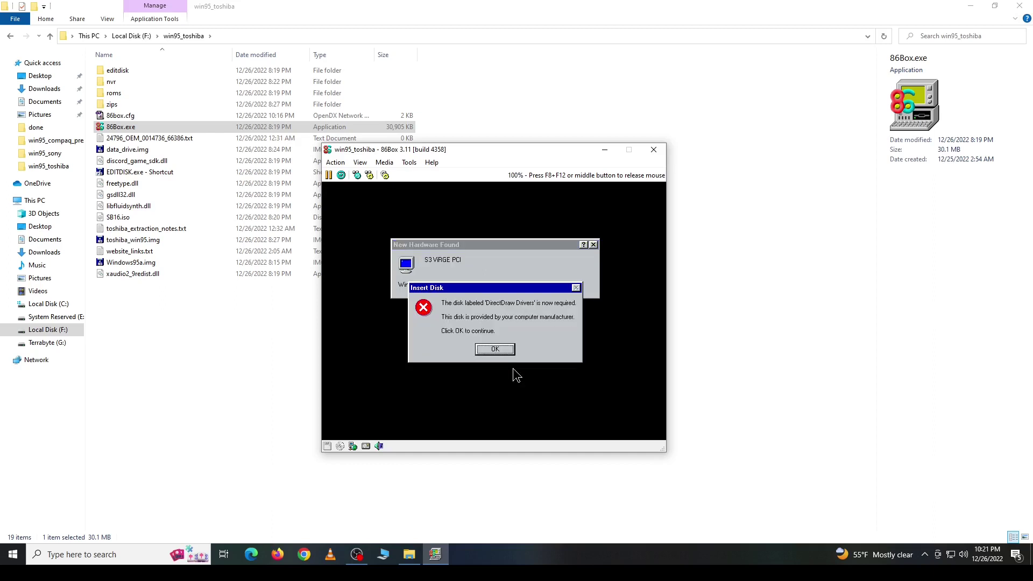
{"action": "left_click", "coordinate": [499, 353]}
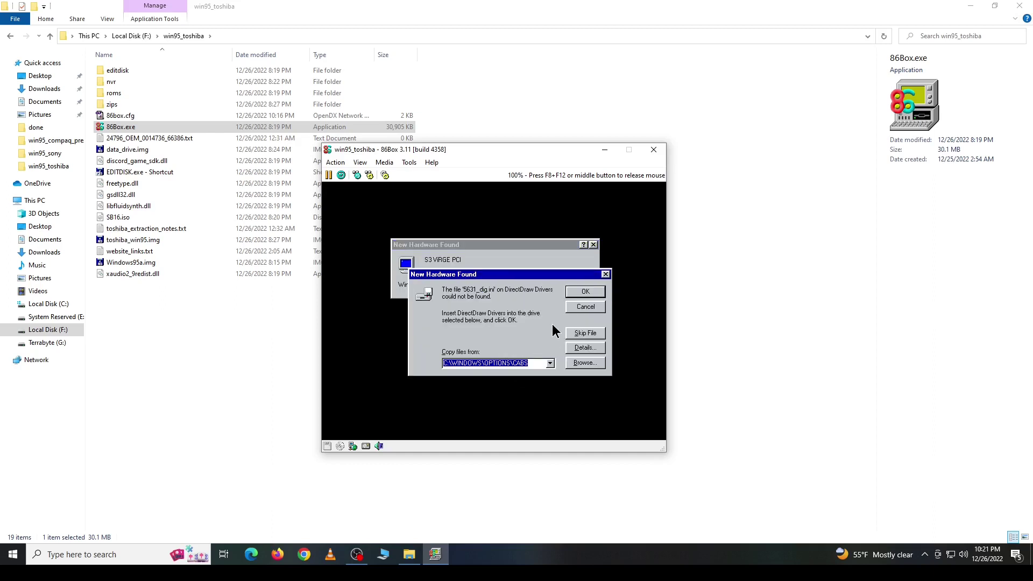
{"action": "left_click", "coordinate": [577, 310]}
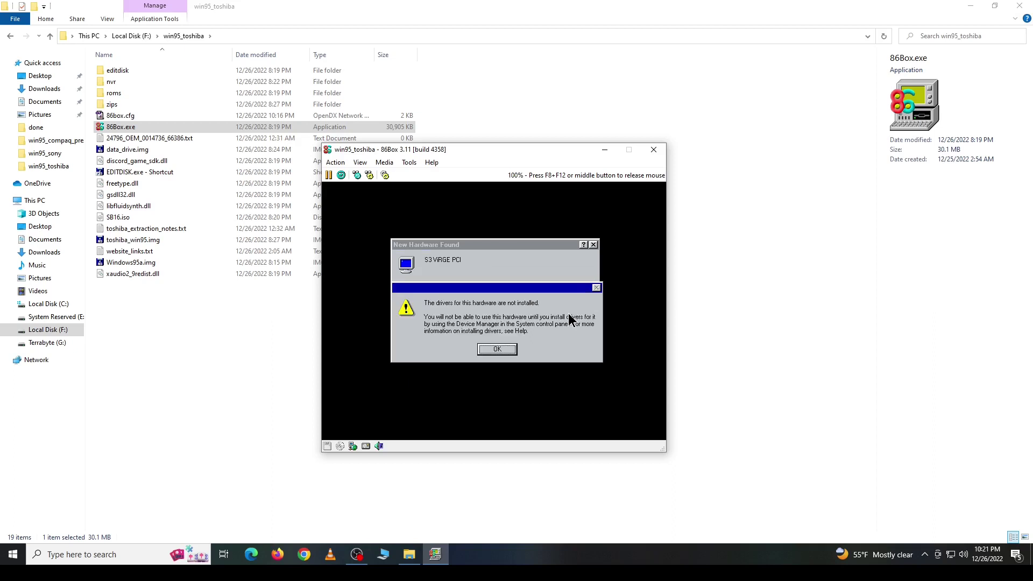
{"action": "left_click", "coordinate": [497, 350]}
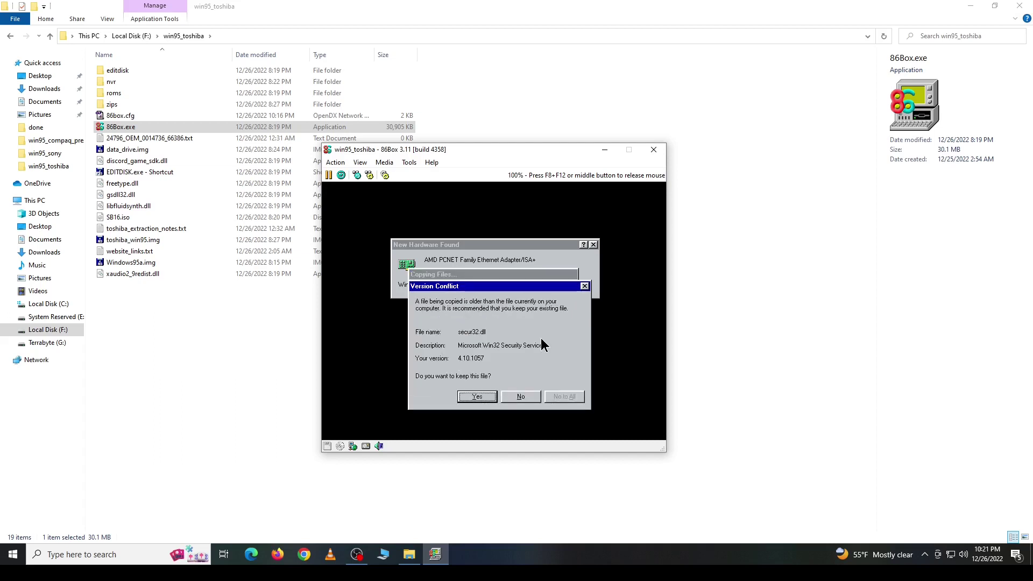
{"action": "left_click", "coordinate": [478, 397]}
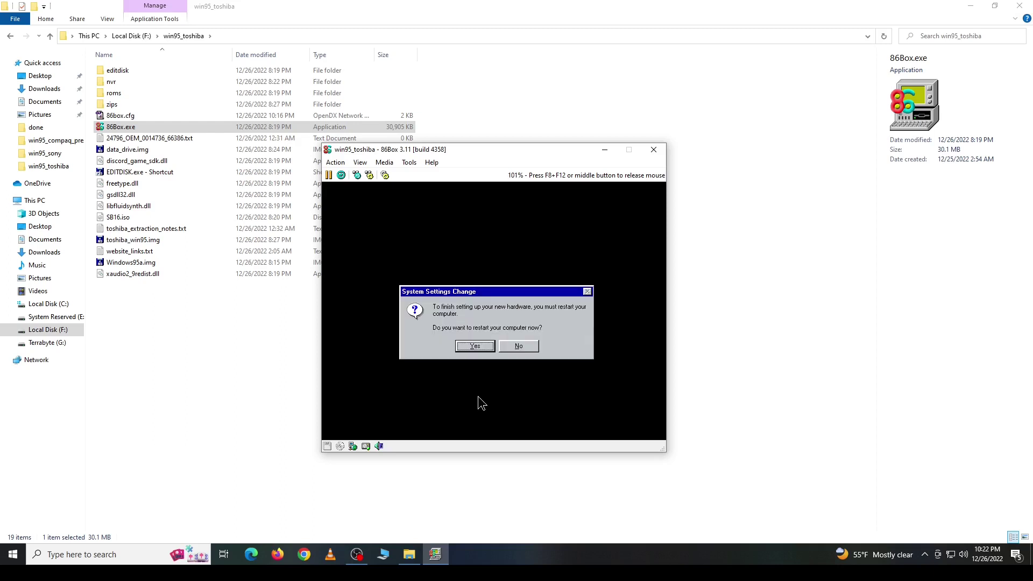
Step: Answer Yes on the System Settings Change prompt to restart Windows 95
{"action": "left_click", "coordinate": [475, 346]}
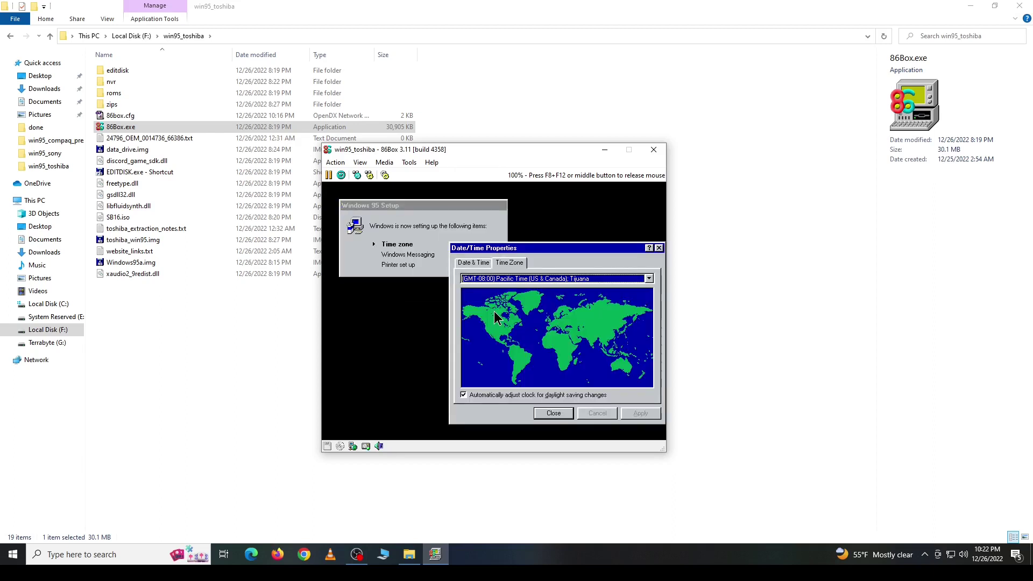
Step: Set the time zone to Central Time (US & Canada) and close the dialog
{"action": "left_click", "coordinate": [525, 282]}
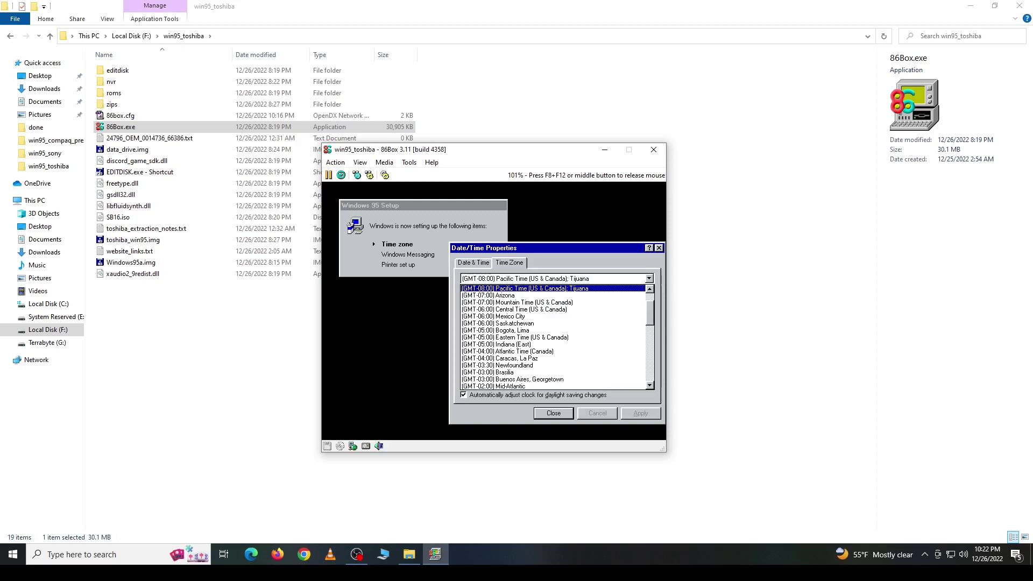
{"action": "left_click", "coordinate": [525, 302]}
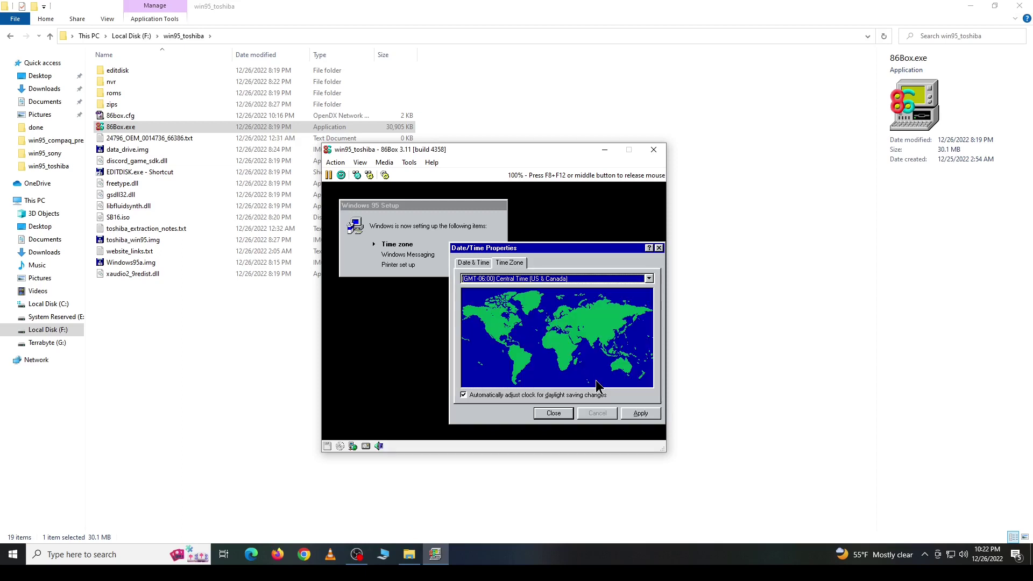
{"action": "left_click", "coordinate": [558, 414]}
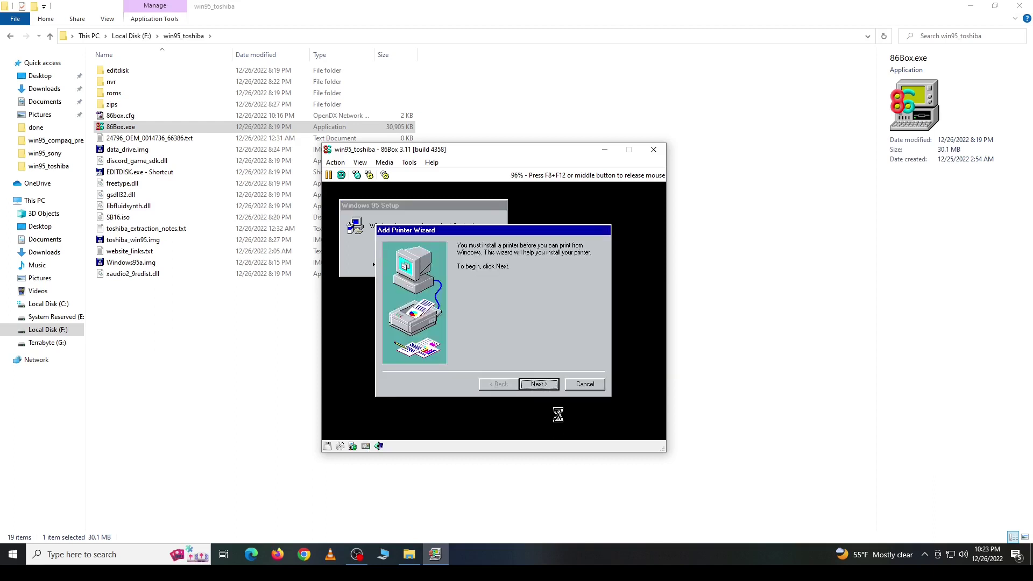
Step: Cancel the Add Printer Wizard and Display Properties, then close the Welcome screen
{"action": "left_click", "coordinate": [586, 385]}
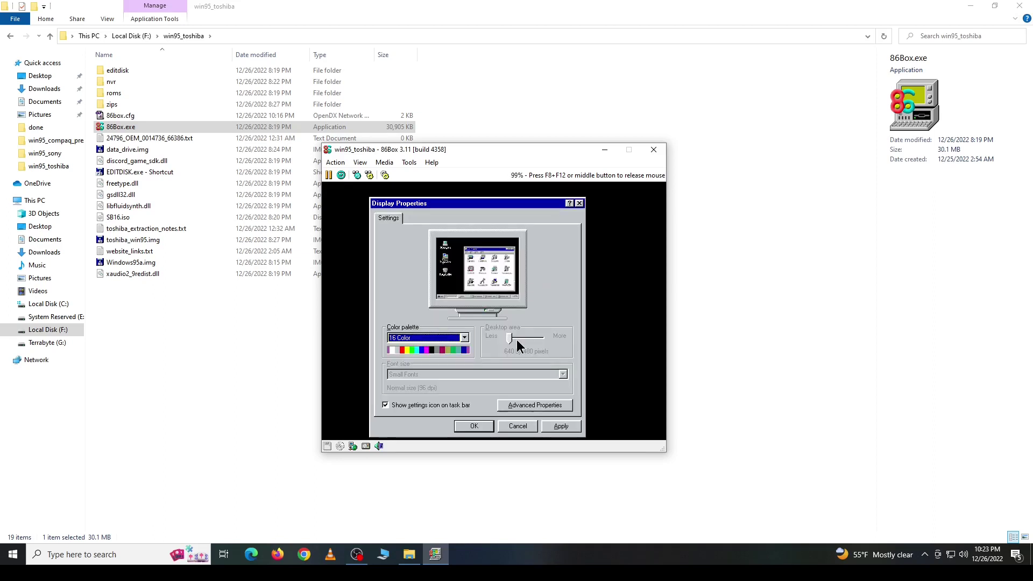
{"action": "left_click", "coordinate": [528, 423]}
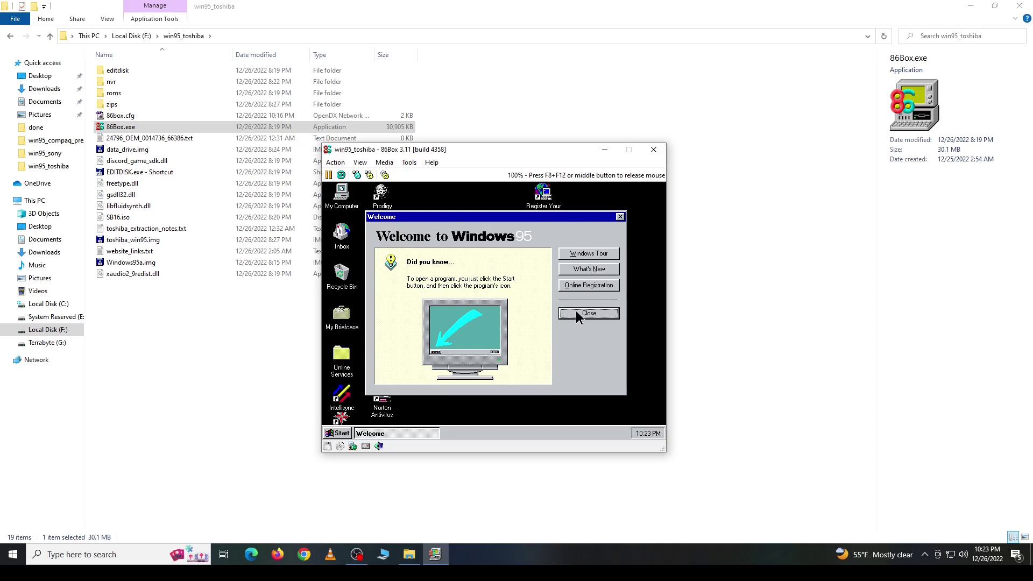
{"action": "left_click", "coordinate": [576, 311]}
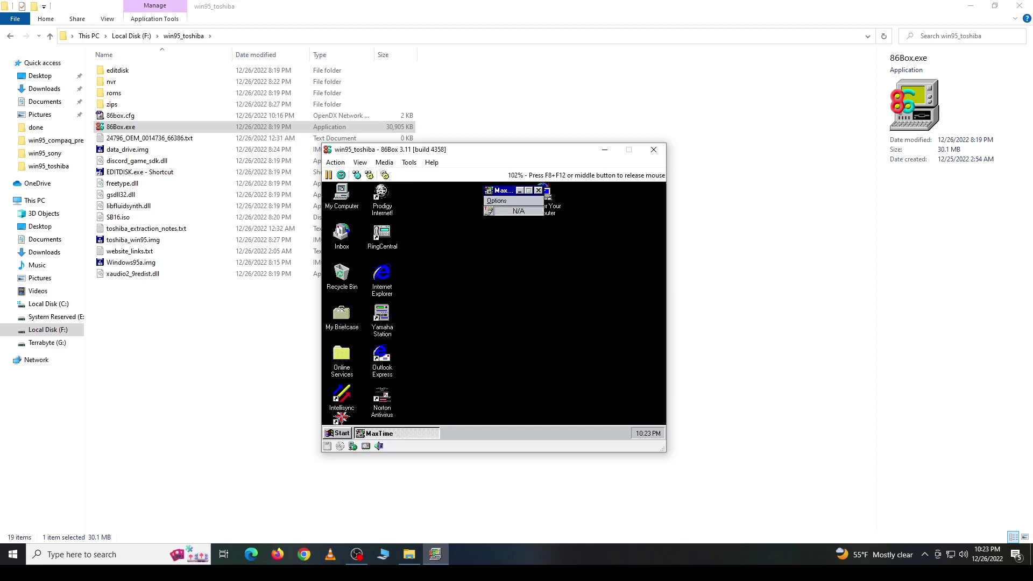
Step: Release the mouse from the emulator and recapture it, reopening the Start menu
{"action": "left_click", "coordinate": [339, 435]}
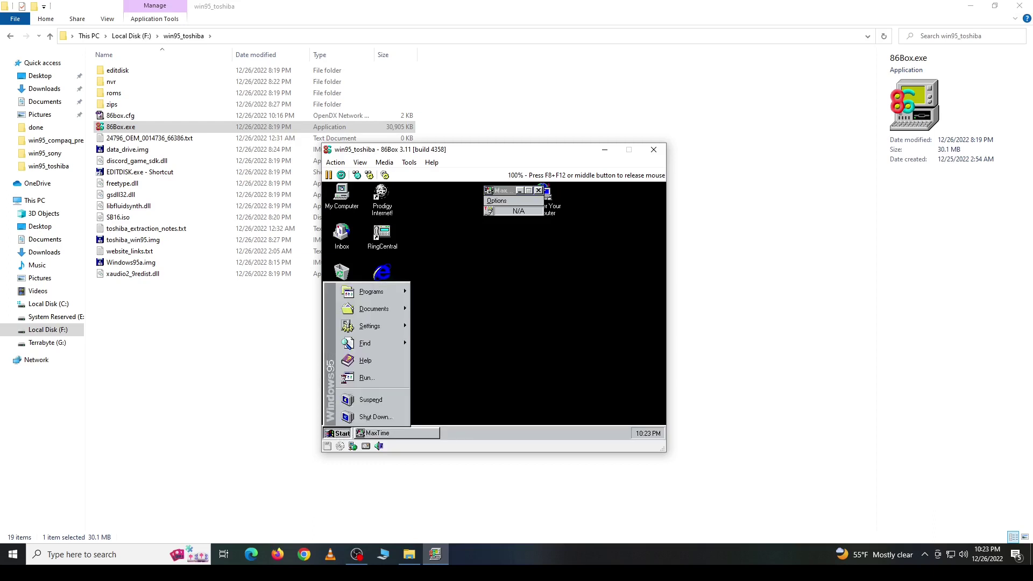
{"action": "left_click", "coordinate": [477, 374]}
{"action": "key", "text": "F8+F12"}
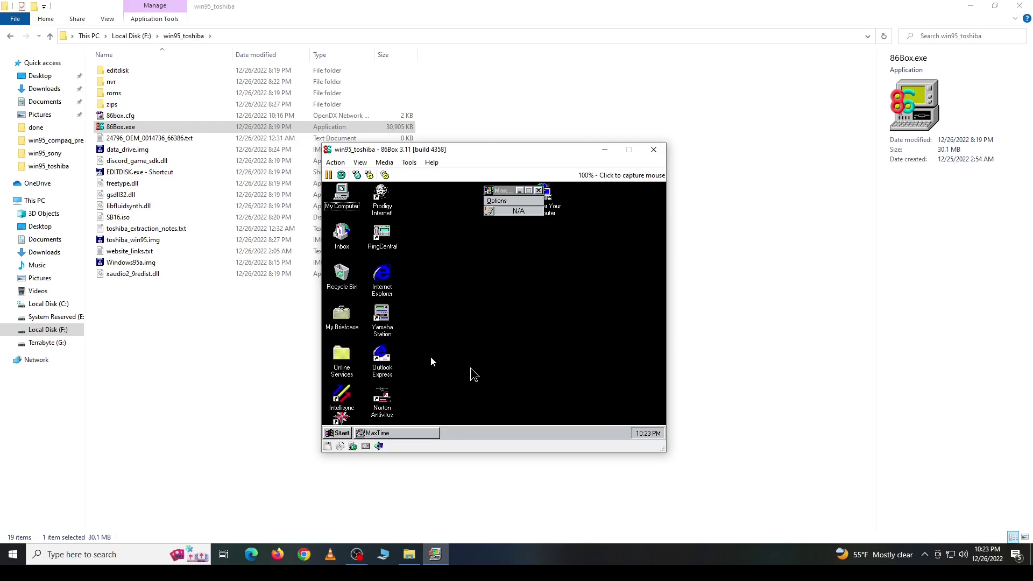
{"action": "left_click", "coordinate": [338, 434]}
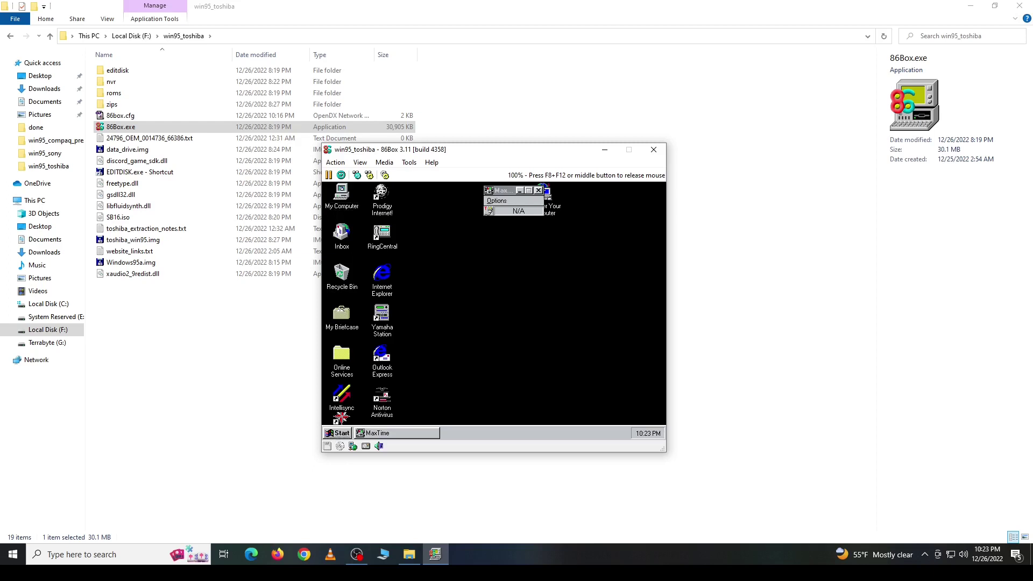
{"action": "left_click", "coordinate": [339, 435]}
Step: Open Display Properties from the desktop menu, go to Settings, and dismiss the display error
{"action": "mouse_move", "coordinate": [398, 328]}
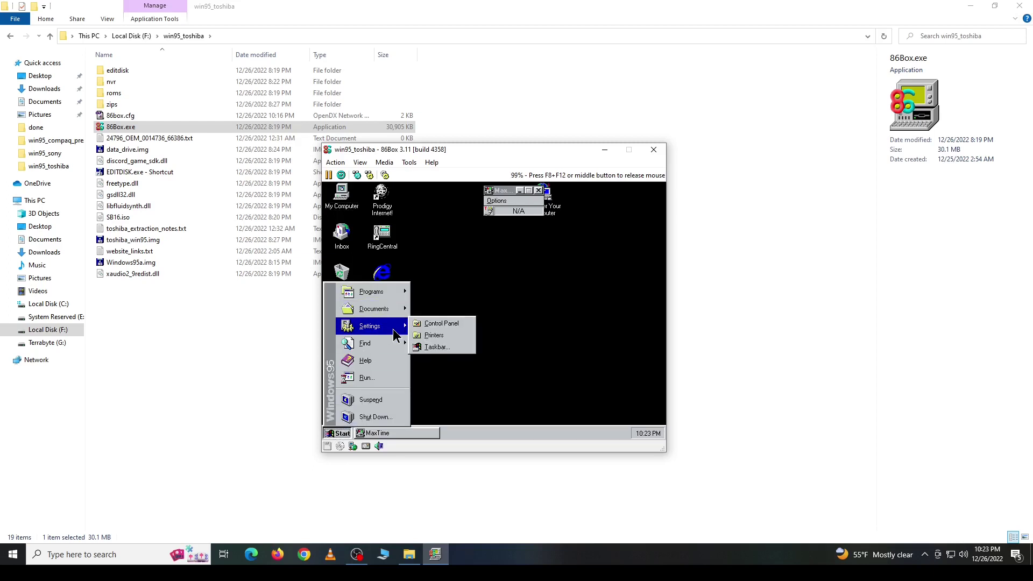
{"action": "right_click", "coordinate": [452, 284]}
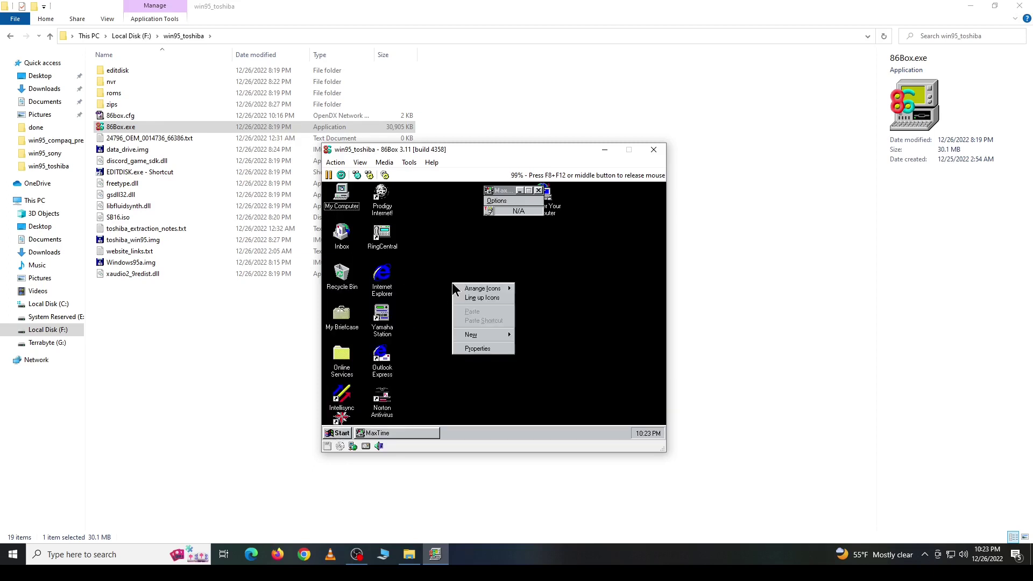
{"action": "left_click", "coordinate": [491, 351]}
{"action": "left_click", "coordinate": [469, 204]}
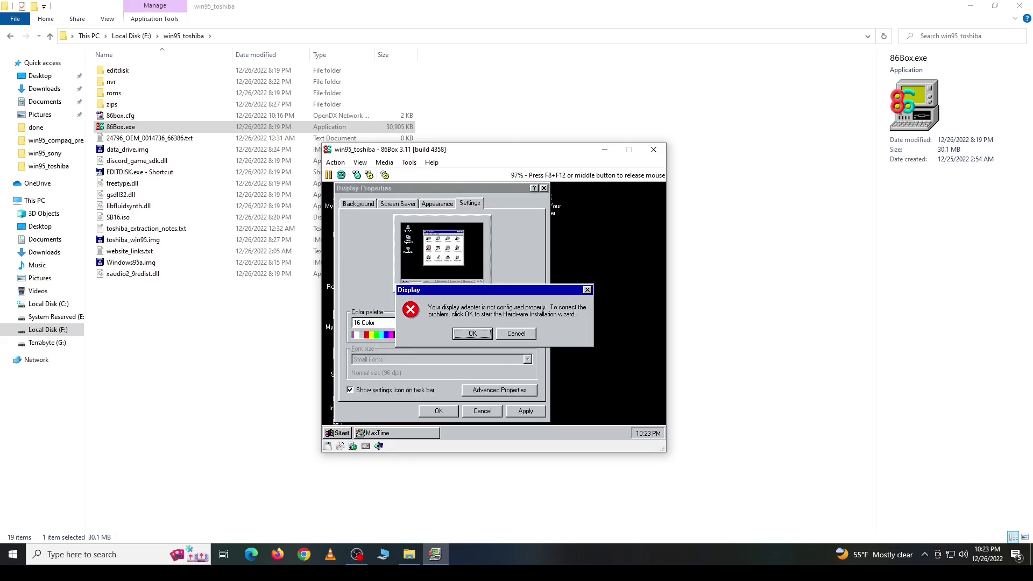
{"action": "left_click", "coordinate": [518, 334]}
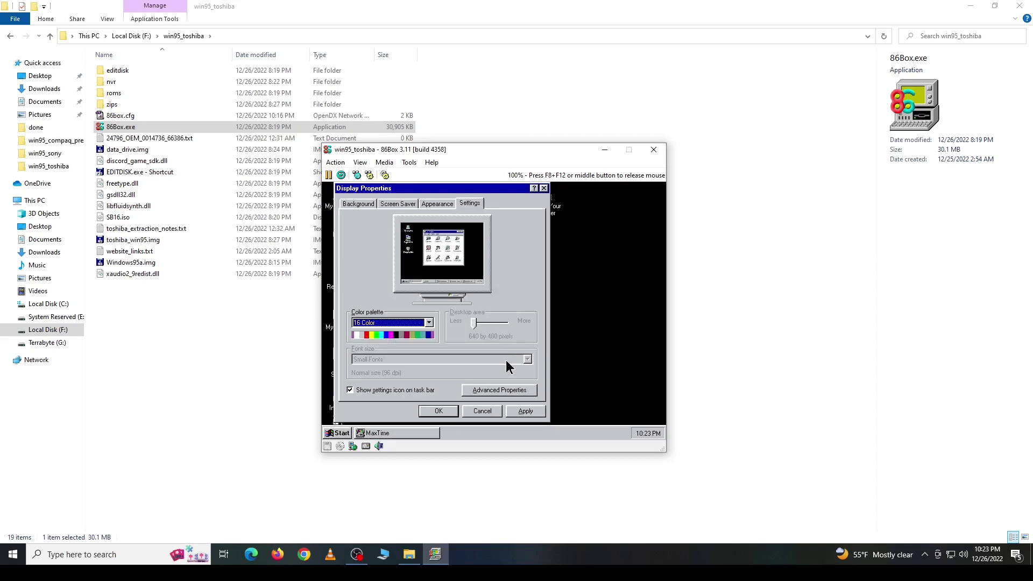
Step: Open Advanced Properties and choose Change... for the display adapter
{"action": "left_click", "coordinate": [500, 390]}
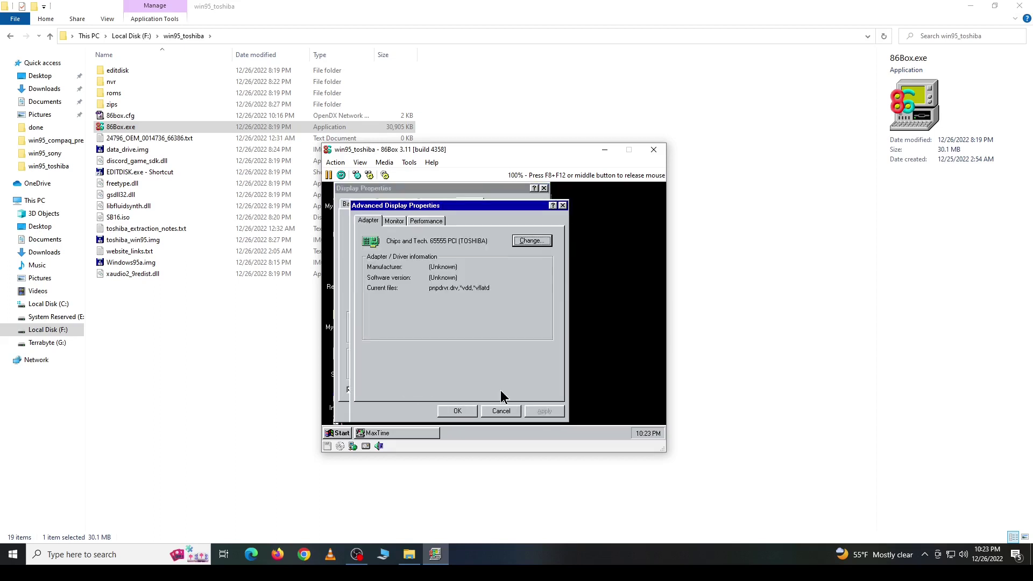
{"action": "left_click", "coordinate": [395, 221]}
{"action": "left_click", "coordinate": [369, 222]}
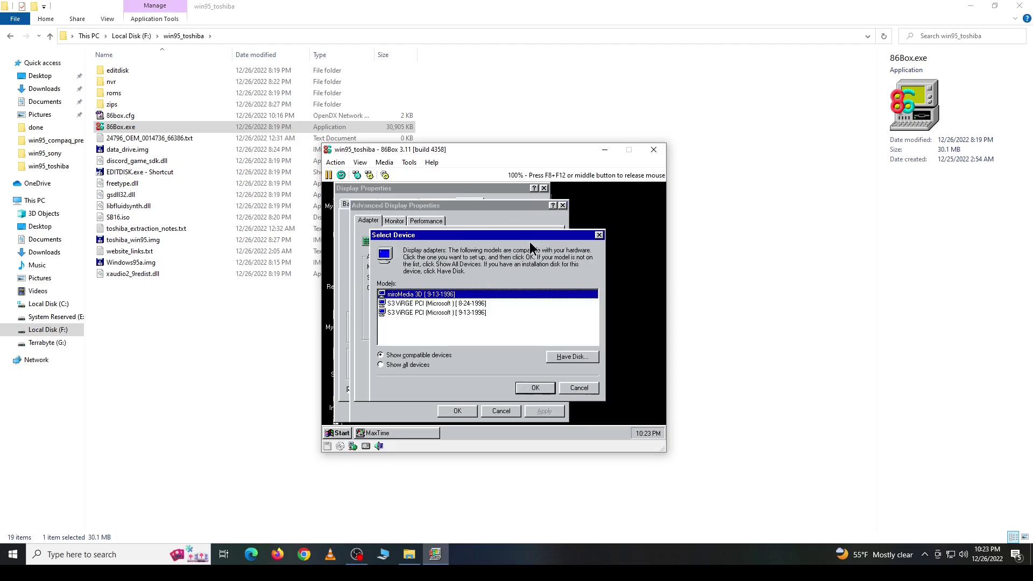
Step: Install the S3 ViRGE PCI driver with Have Disk pointed at C:\S3_VIRGE
{"action": "left_click", "coordinate": [571, 357]}
{"action": "left_click", "coordinate": [558, 330]}
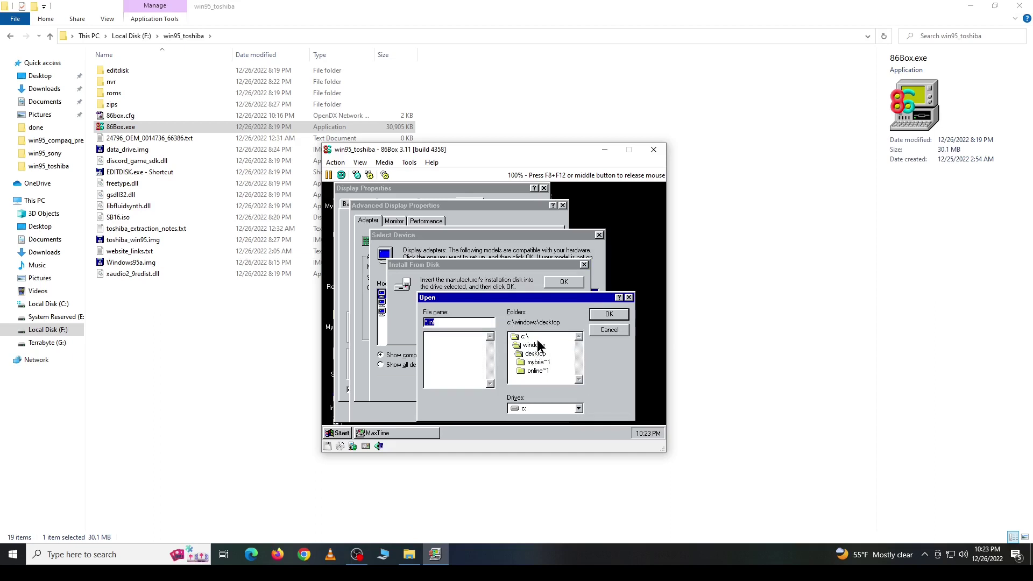
{"action": "left_click", "coordinate": [540, 336]}
{"action": "double_click", "coordinate": [537, 337]}
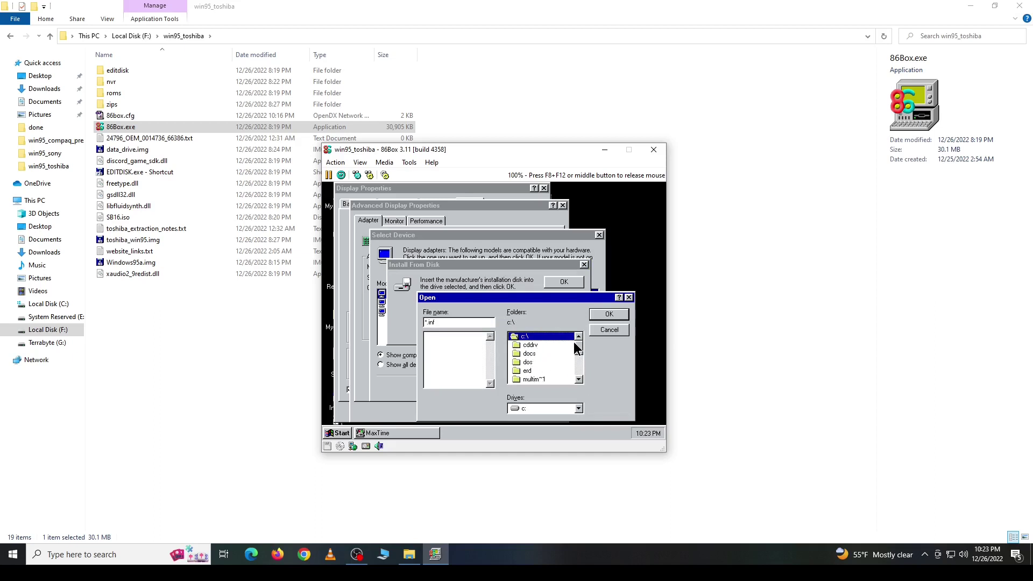
{"action": "left_click_drag", "start_coordinate": [580, 347], "coordinate": [579, 370]}
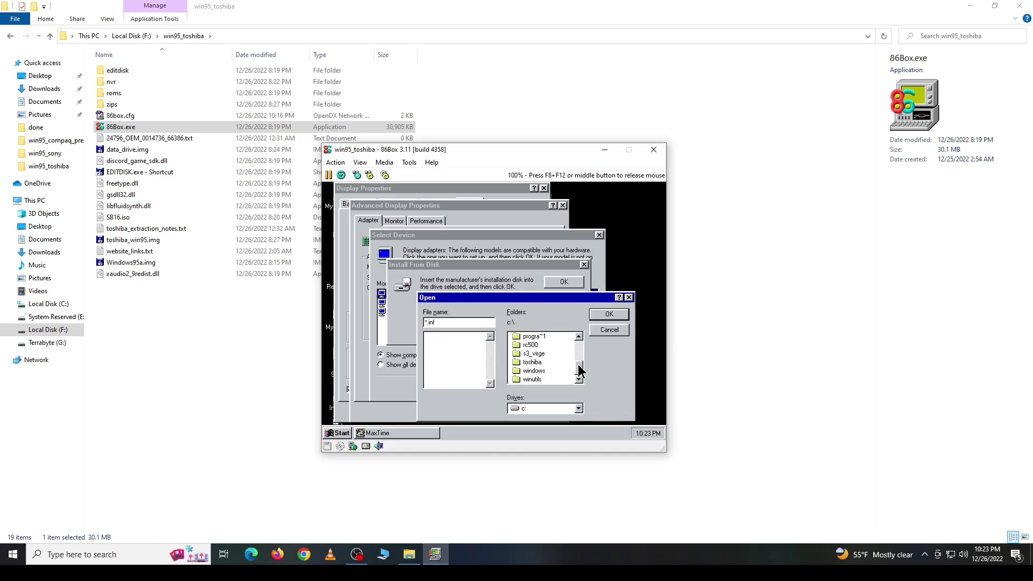
{"action": "double_click", "coordinate": [538, 354]}
{"action": "left_click", "coordinate": [609, 314]}
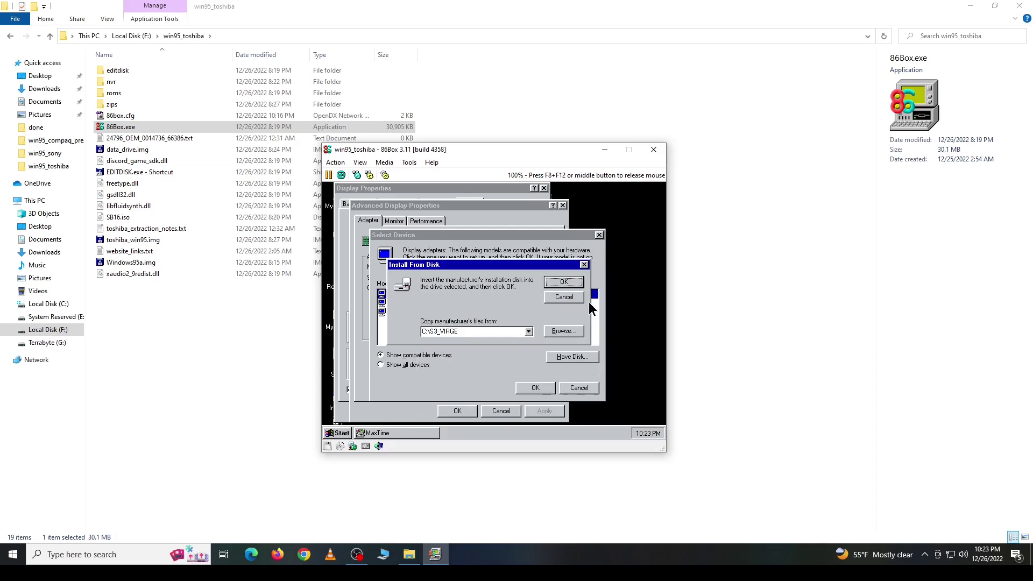
{"action": "left_click", "coordinate": [560, 282]}
{"action": "left_click", "coordinate": [552, 409]}
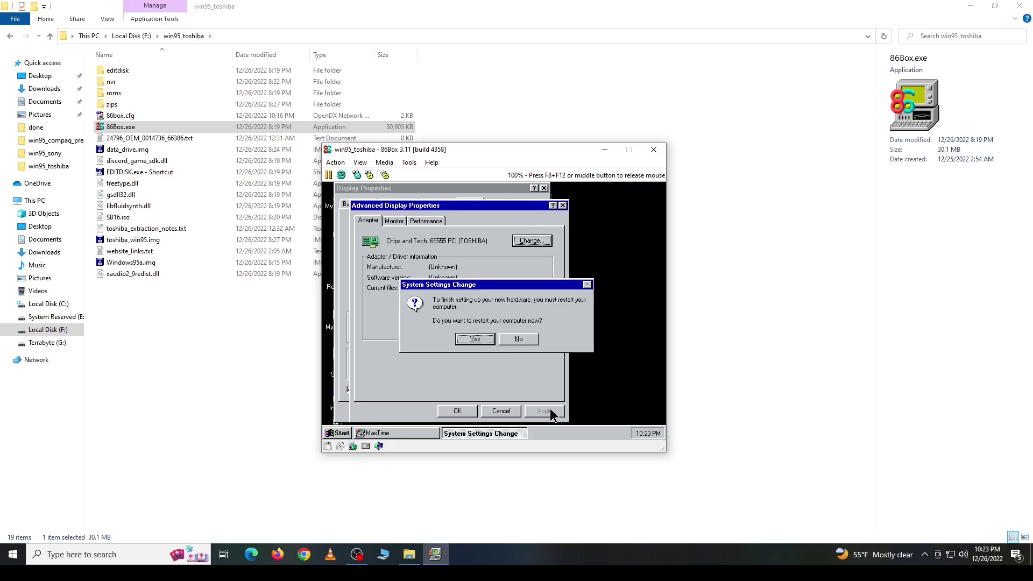
Step: Accept the restart prompt so Windows 95 reboots with the S3 ViRGE driver
{"action": "left_click", "coordinate": [475, 340]}
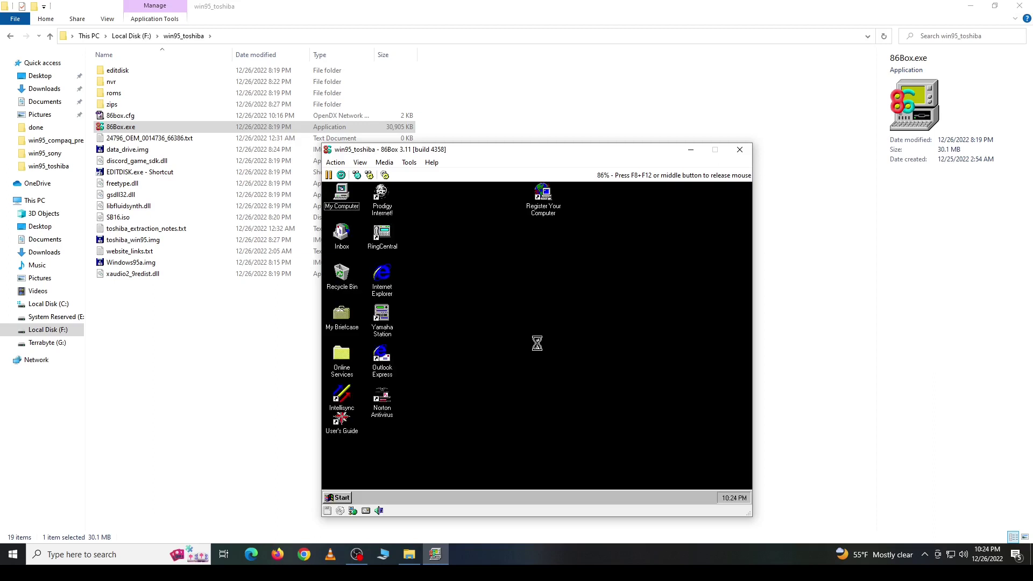
Step: Close the Welcome screen, stopping it from showing at startup, and close the MaxTime window
{"action": "left_click", "coordinate": [499, 393]}
{"action": "left_click", "coordinate": [620, 397]}
{"action": "right_click", "coordinate": [518, 296]}
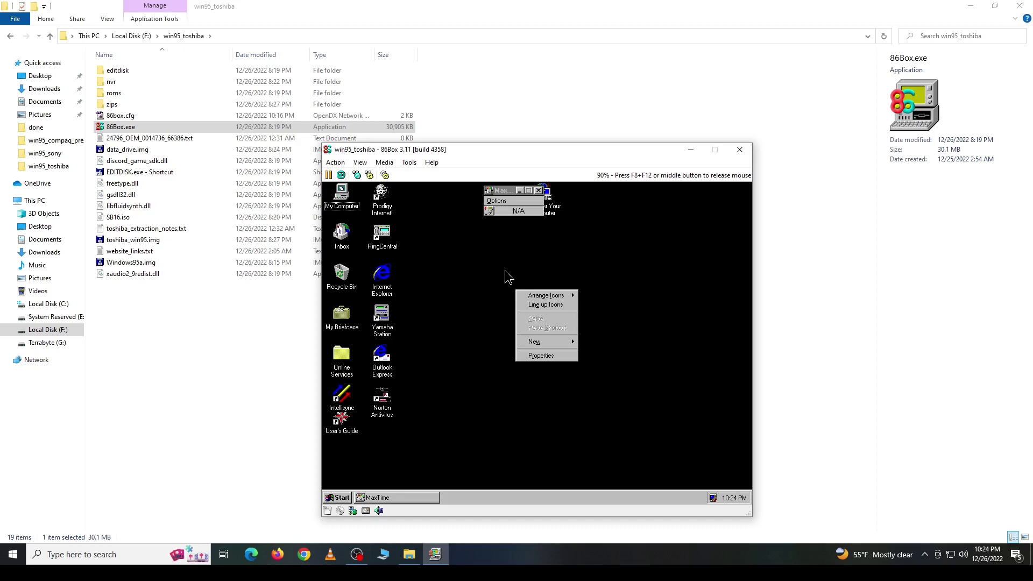
{"action": "left_click", "coordinate": [502, 191]}
{"action": "left_click", "coordinate": [537, 191]}
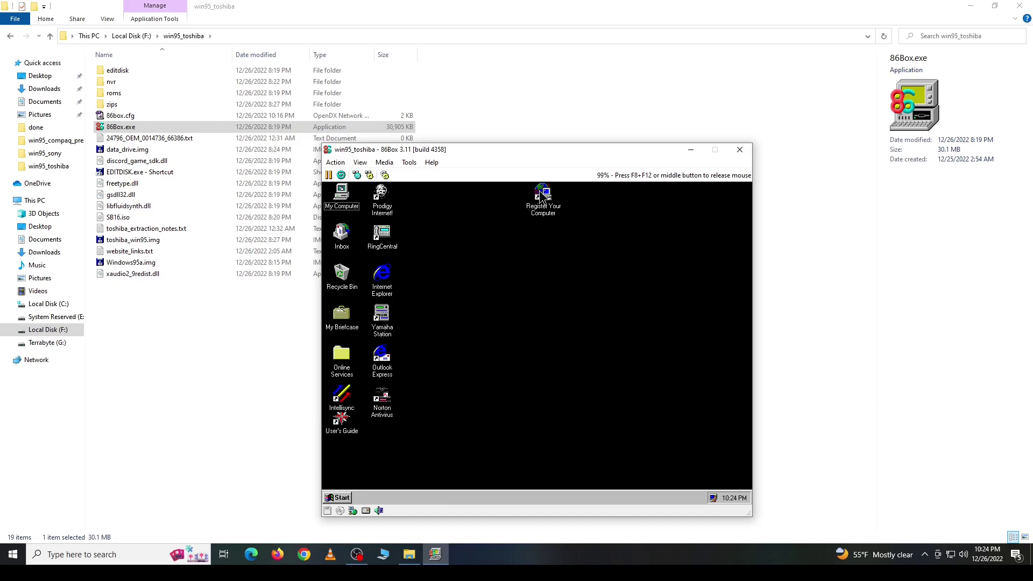
Step: In Display Properties, verify High Color at 800 by 600 and the S3 refresh settings, then reach Background
{"action": "right_click", "coordinate": [501, 286]}
{"action": "left_click", "coordinate": [540, 354]}
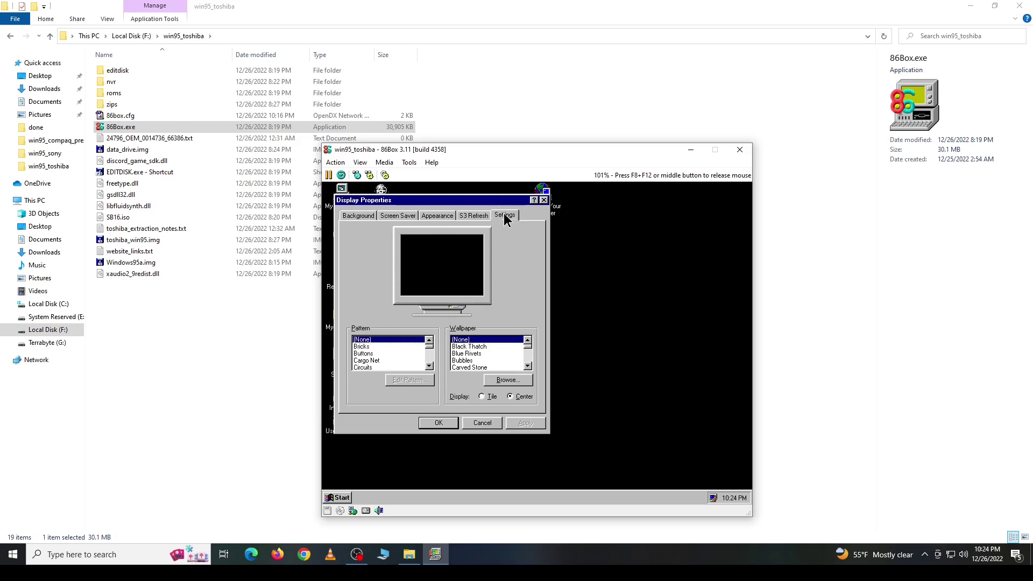
{"action": "left_click", "coordinate": [502, 215]}
{"action": "left_click", "coordinate": [466, 217]}
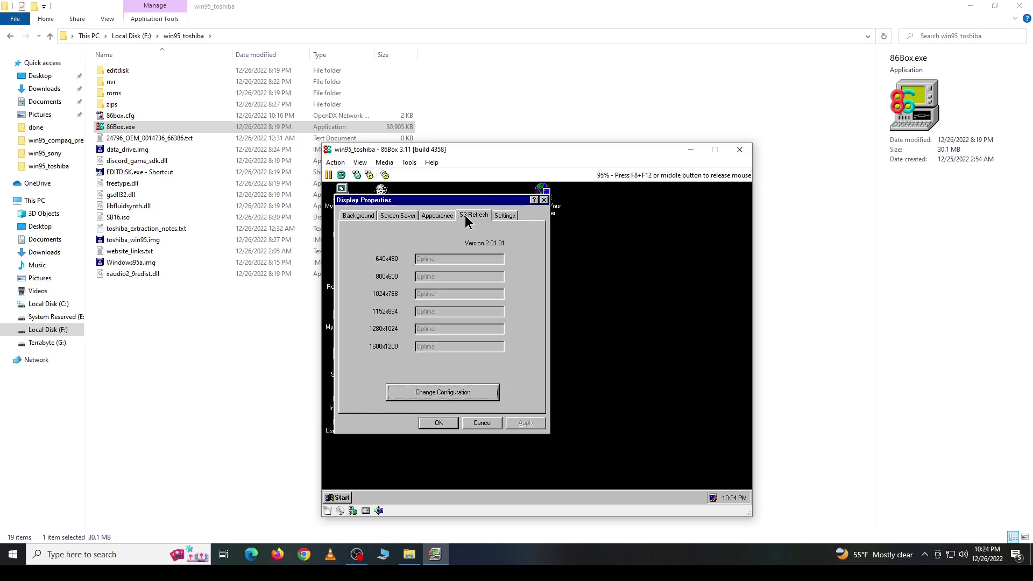
{"action": "left_click", "coordinate": [502, 215]}
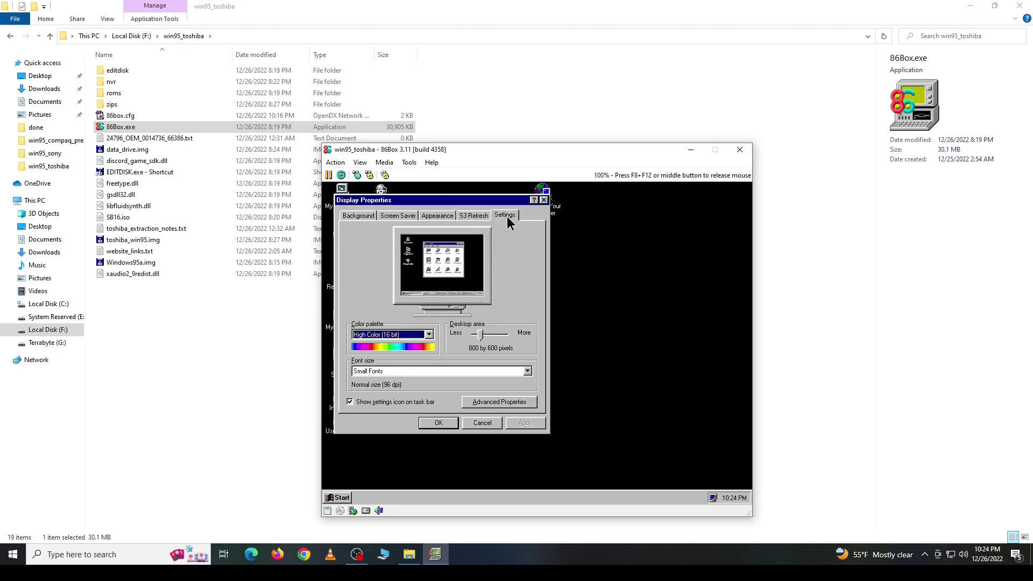
{"action": "left_click", "coordinate": [463, 217]}
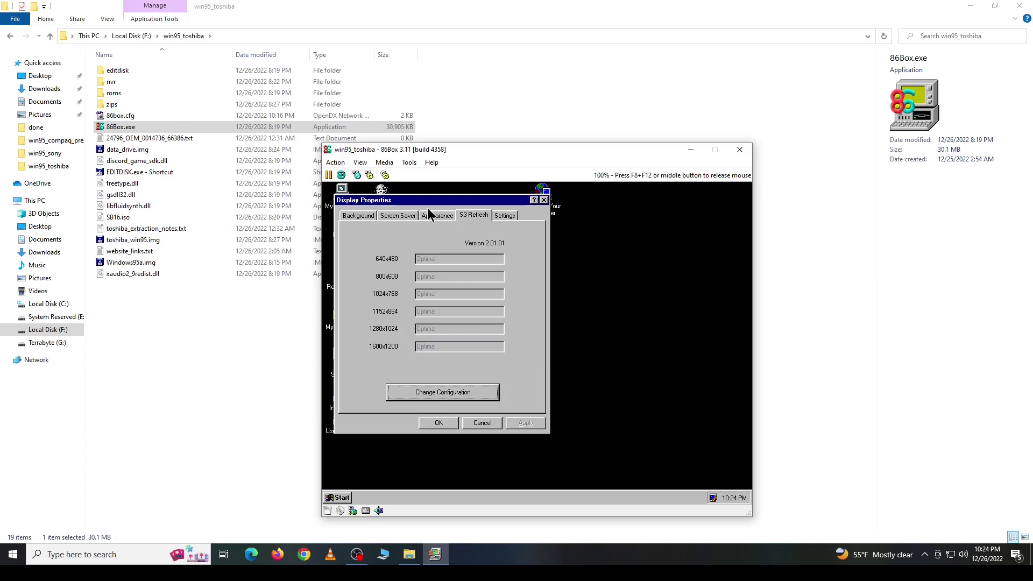
{"action": "left_click", "coordinate": [365, 217]}
{"action": "left_click", "coordinate": [527, 366]}
Step: Choose tosh800 from the Wallpaper list, apply it, and close Display Properties
{"action": "left_click", "coordinate": [527, 366]}
{"action": "left_click", "coordinate": [528, 366]}
{"action": "left_click", "coordinate": [528, 366]}
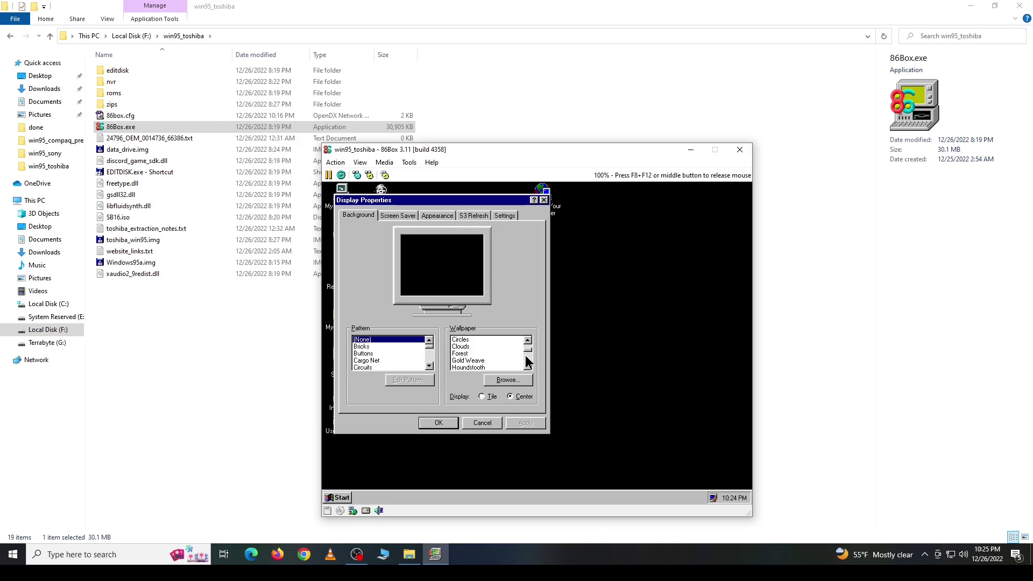
{"action": "left_click_drag", "start_coordinate": [528, 351], "coordinate": [529, 357]}
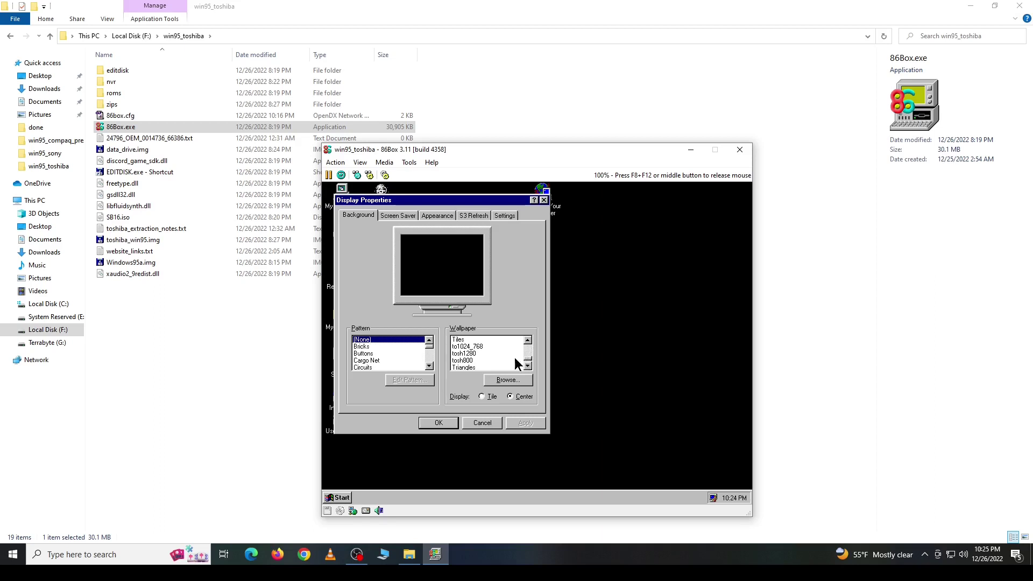
{"action": "left_click", "coordinate": [468, 361]}
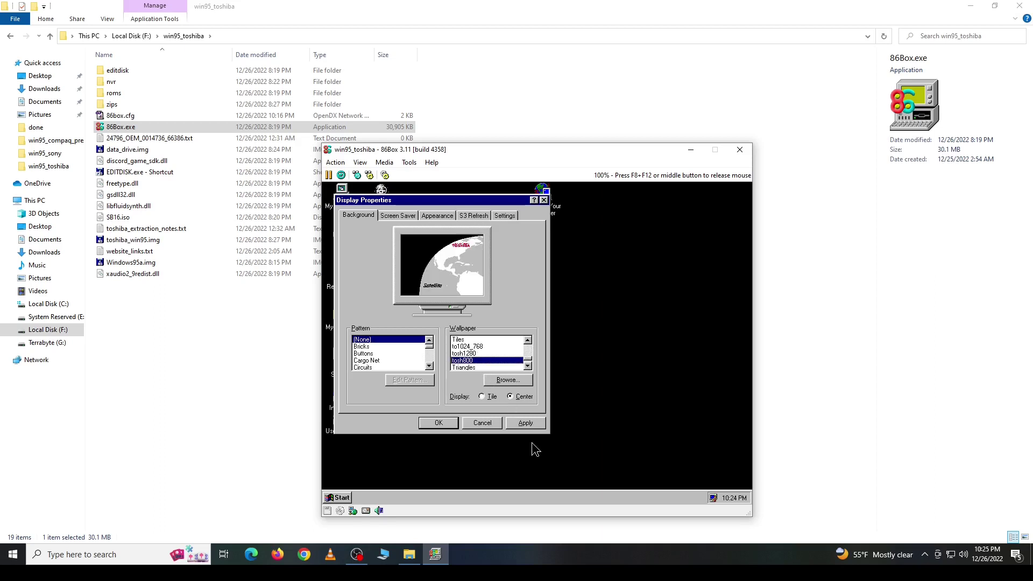
{"action": "left_click", "coordinate": [526, 423]}
{"action": "left_click", "coordinate": [431, 423]}
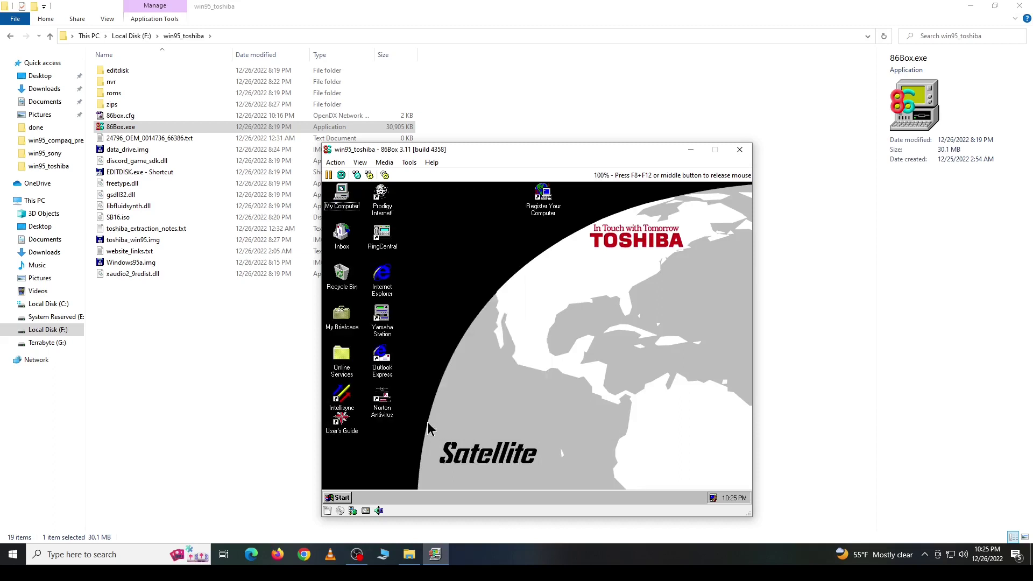
Step: Mount SB16.iso via the CD-ROM status icon's Image option and exit the Sound Blaster autorun splash
{"action": "left_click", "coordinate": [342, 497]}
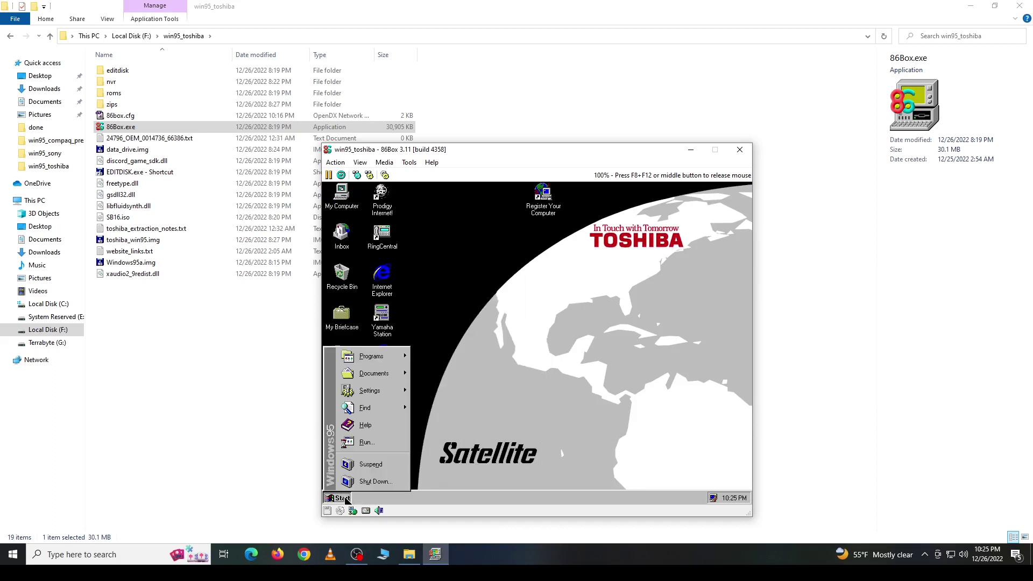
{"action": "left_click", "coordinate": [467, 419]}
{"action": "middle_click", "coordinate": [467, 419]}
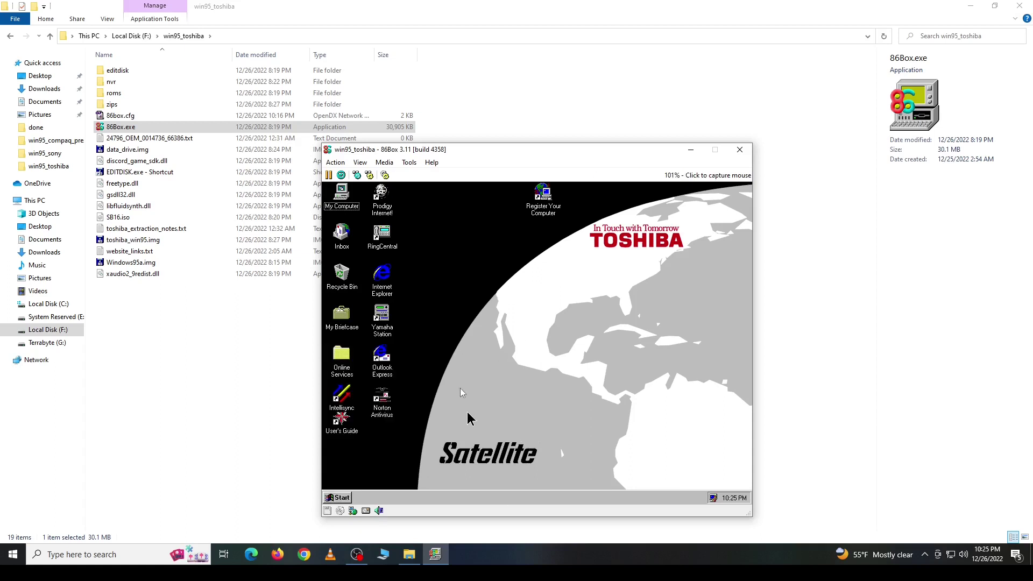
{"action": "right_click", "coordinate": [337, 500]}
{"action": "left_click", "coordinate": [363, 485]}
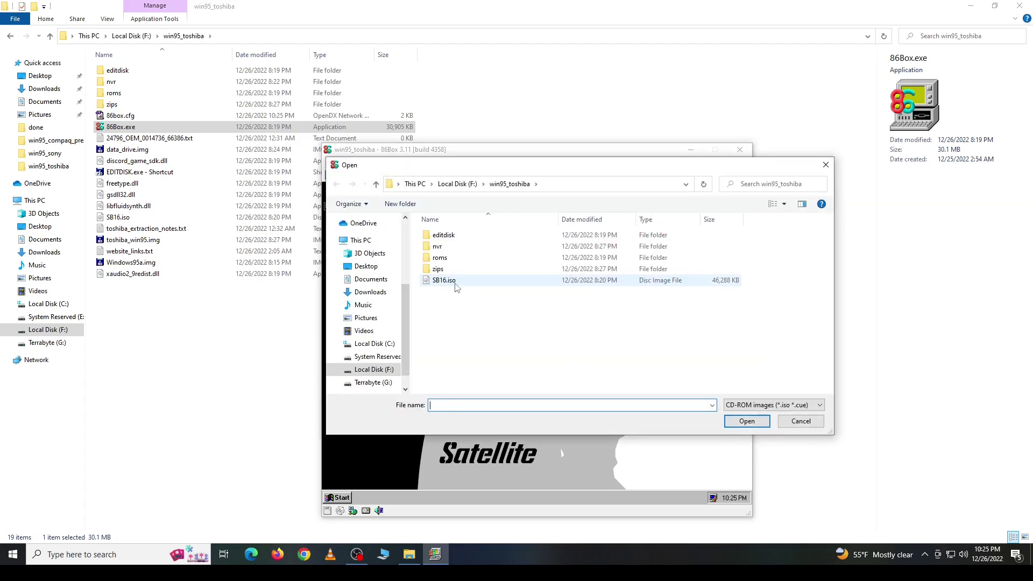
{"action": "double_click", "coordinate": [455, 281]}
{"action": "left_click", "coordinate": [472, 399]}
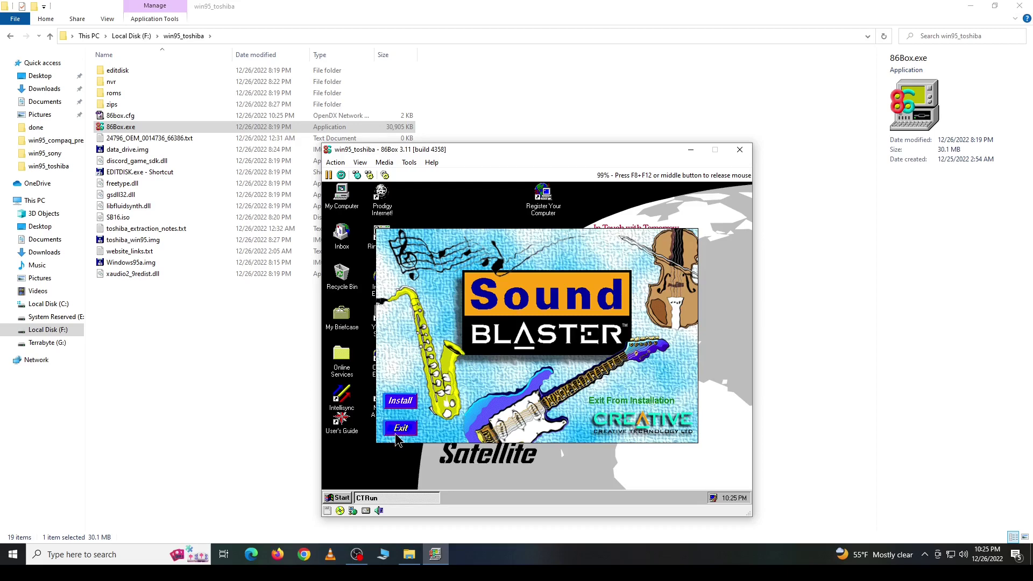
{"action": "left_click", "coordinate": [402, 428]}
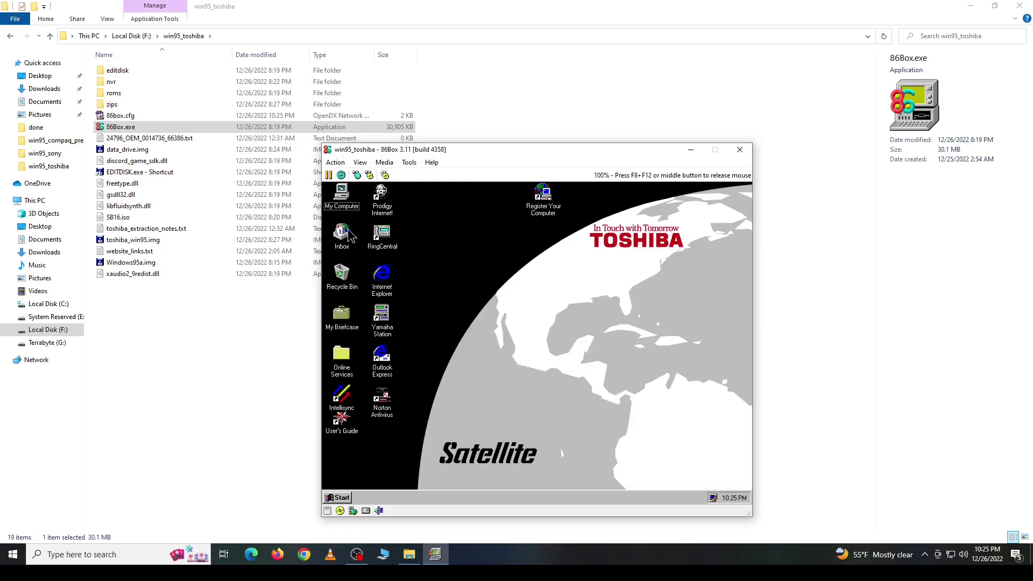
Step: Browse the Sb16 (E:) drive contents from My Computer, then close both windows
{"action": "double_click", "coordinate": [343, 195]}
{"action": "left_click", "coordinate": [357, 286]}
{"action": "right_click", "coordinate": [355, 293]}
{"action": "left_click", "coordinate": [367, 301]}
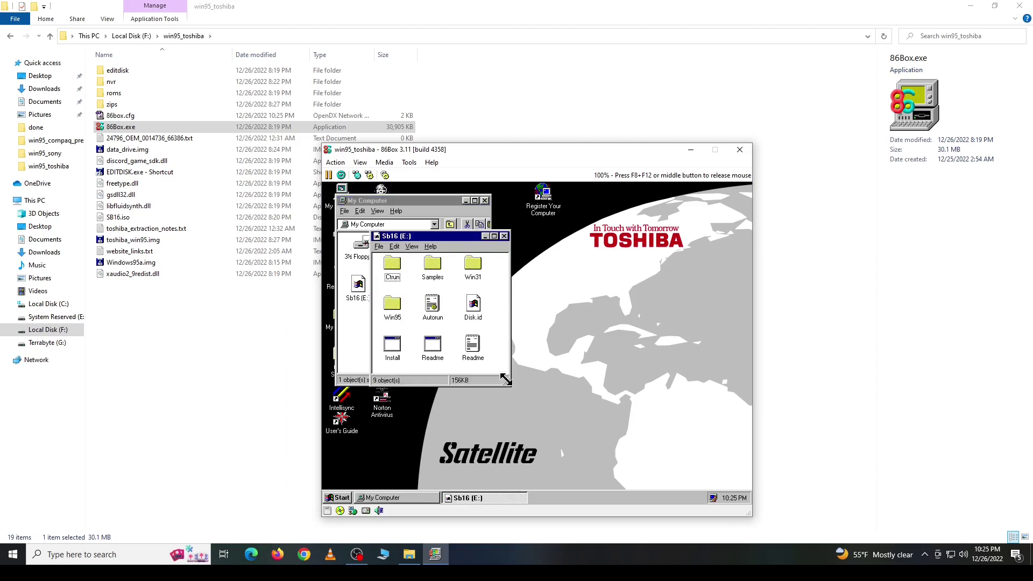
{"action": "left_click_drag", "start_coordinate": [507, 381], "coordinate": [632, 452]}
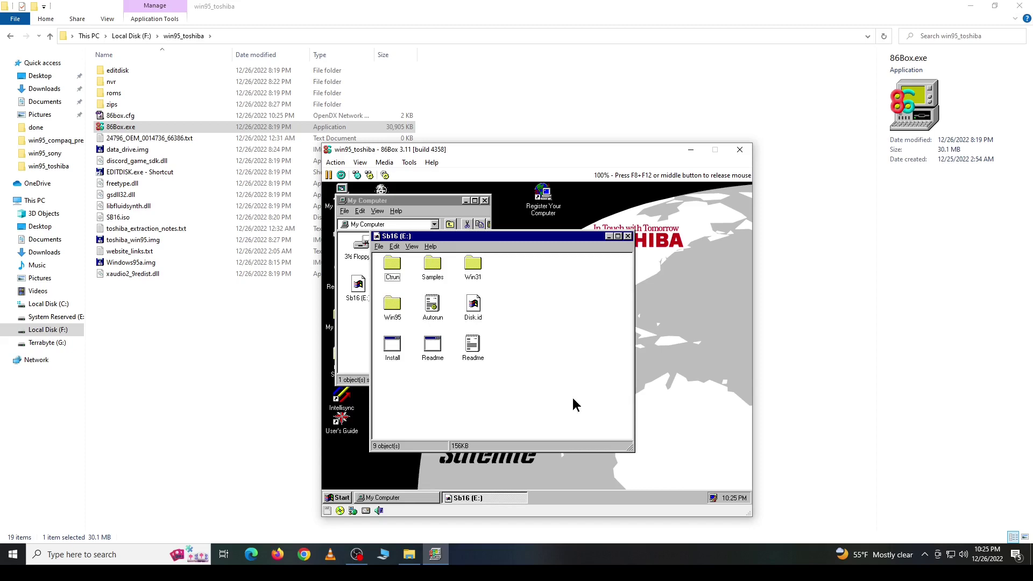
{"action": "left_click", "coordinate": [627, 237]}
{"action": "left_click", "coordinate": [485, 201]}
Step: Restart Windows 95 in MS-DOS mode from the Shut Down dialog
{"action": "left_click", "coordinate": [332, 500]}
{"action": "left_click", "coordinate": [366, 483]}
{"action": "left_click", "coordinate": [480, 351]}
{"action": "left_click", "coordinate": [511, 381]}
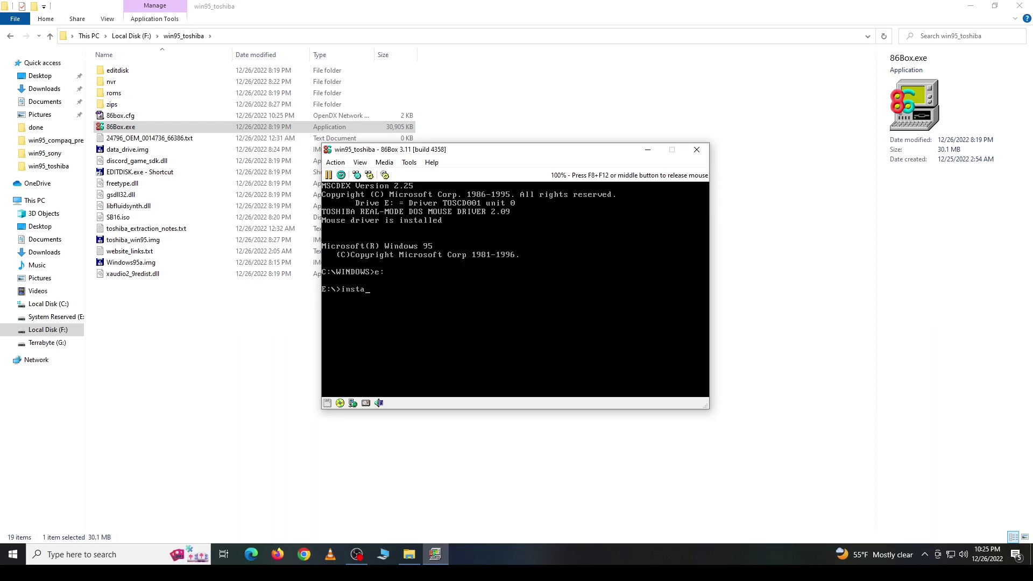
Step: Run the SB16 installer with full installation and shown settings, answering N for Texto'LE, then reboot with F10
{"action": "key", "text": "Return"}
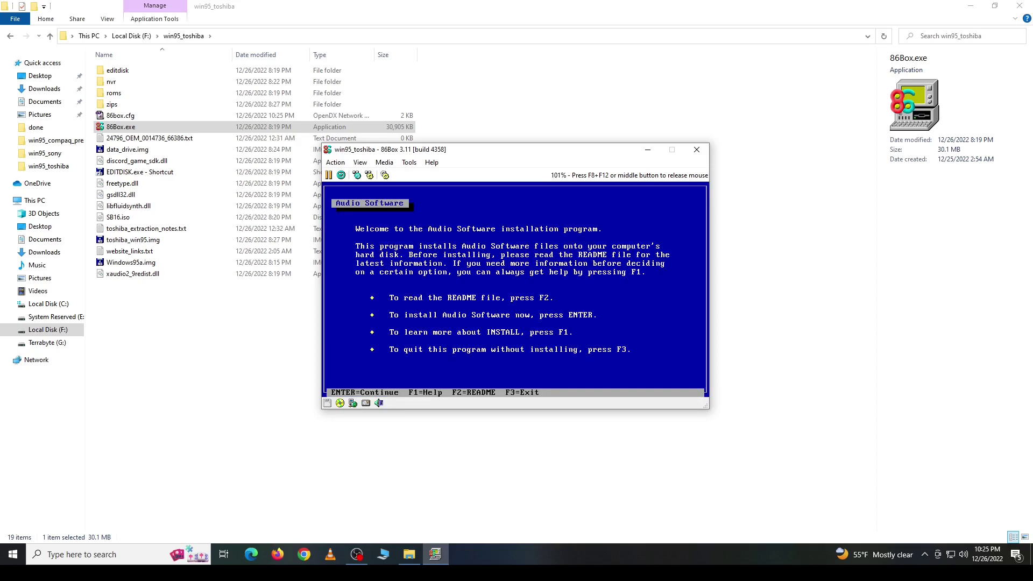
{"action": "key", "text": "Return"}
{"action": "key", "text": "Return"}
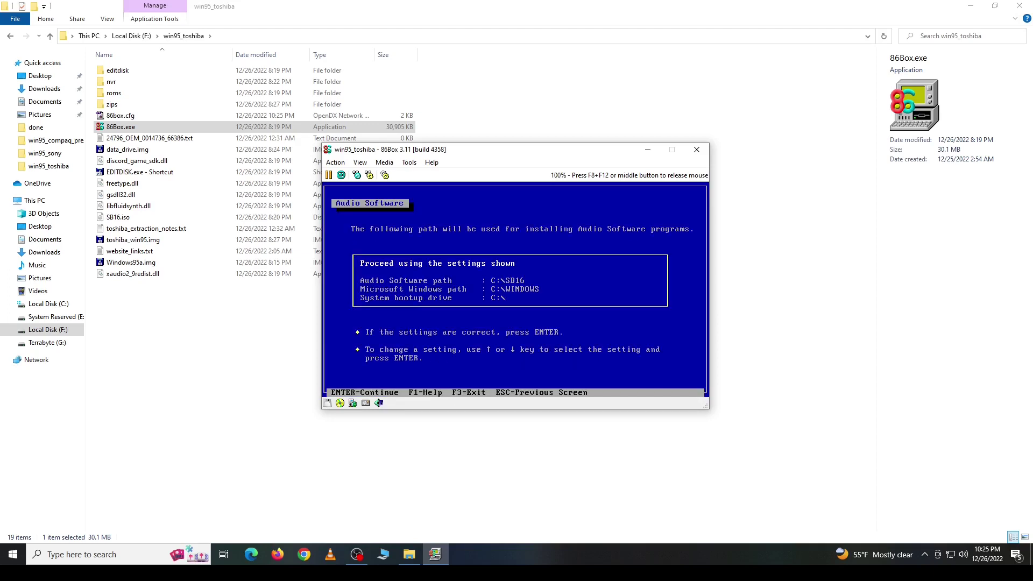
{"action": "key", "text": "Return"}
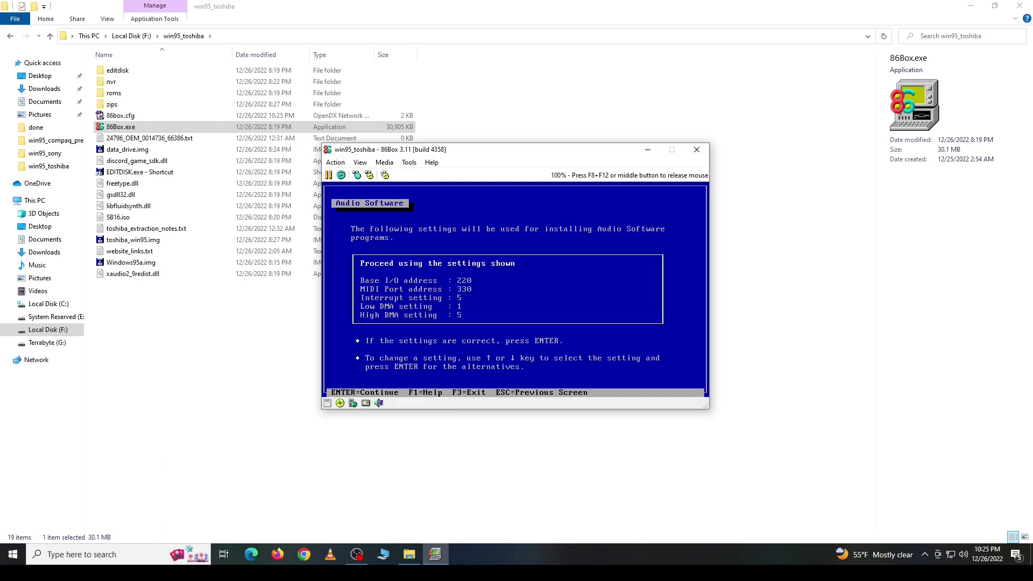
{"action": "key", "text": "Return"}
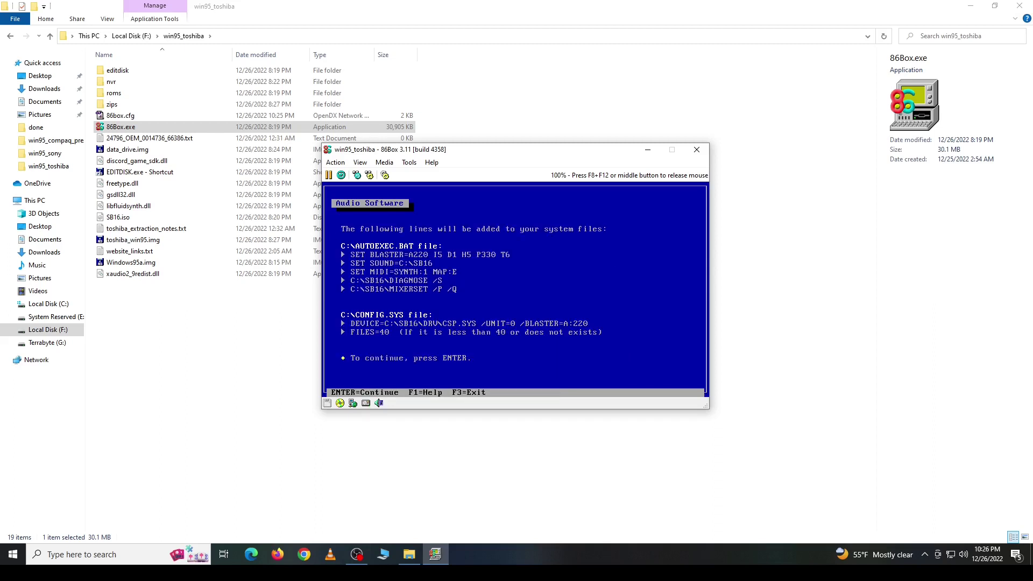
{"action": "key", "text": "Return"}
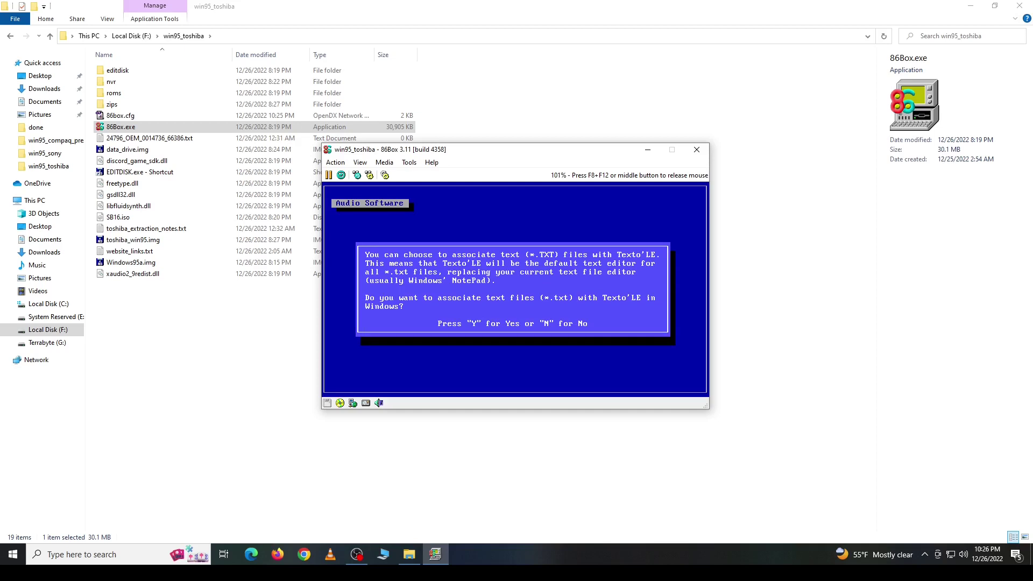
{"action": "key", "text": "n"}
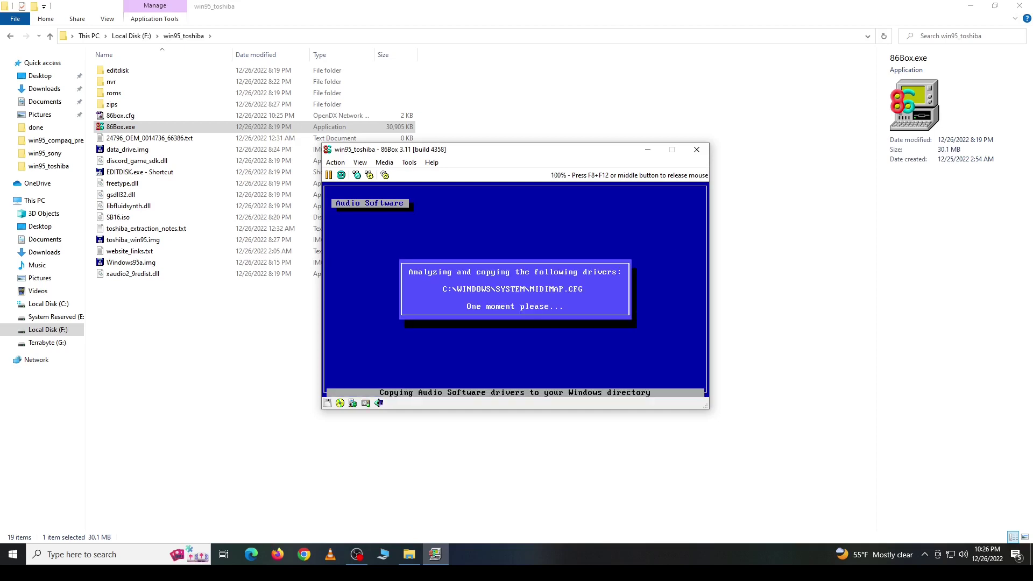
{"action": "key", "text": "Return"}
{"action": "key", "text": "Return"}
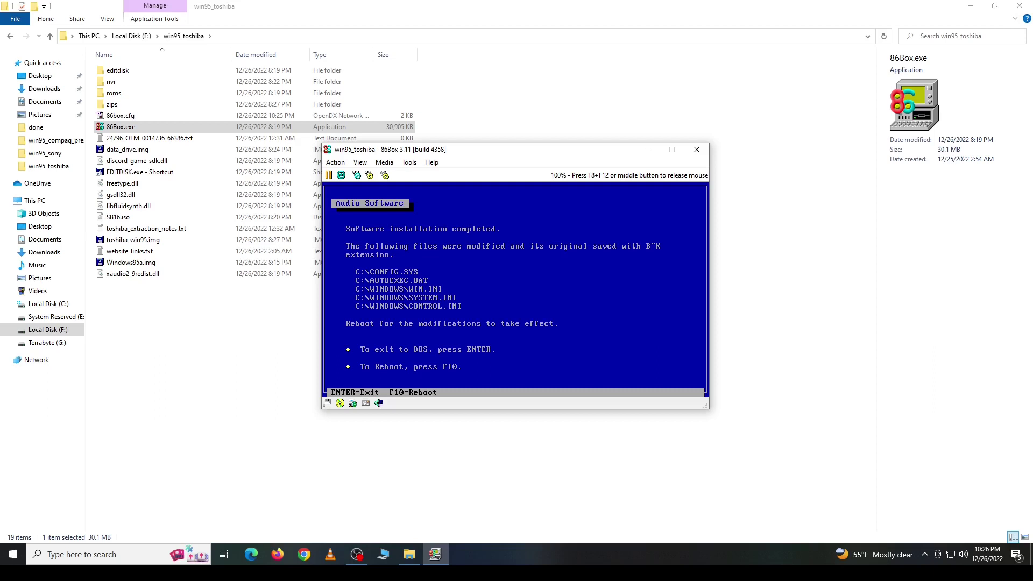
{"action": "key", "text": "F10"}
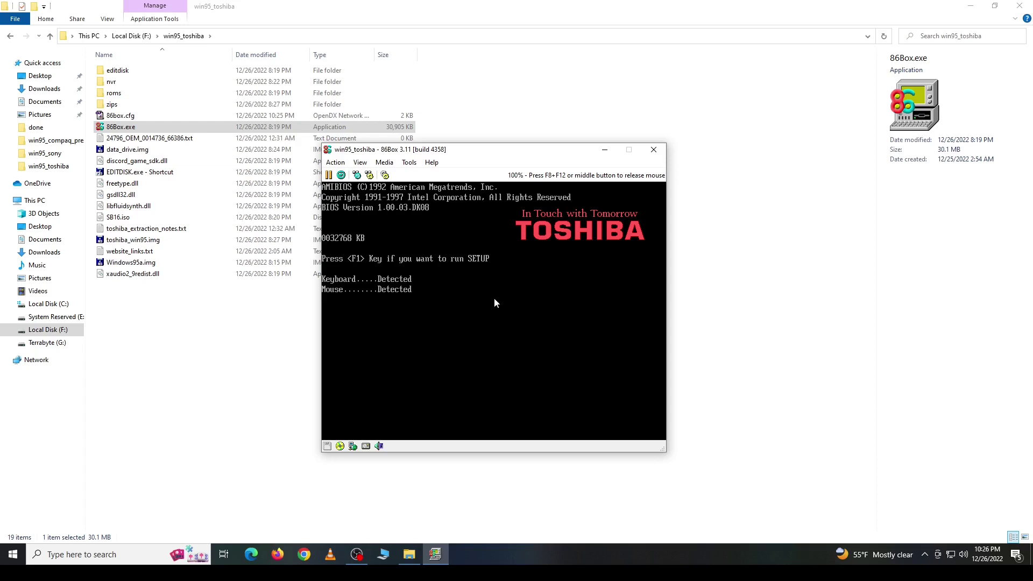
Step: Release the mouse and eject SB16.iso from the emulated CD drive
{"action": "key", "text": "F8+F12"}
{"action": "left_click", "coordinate": [340, 446]}
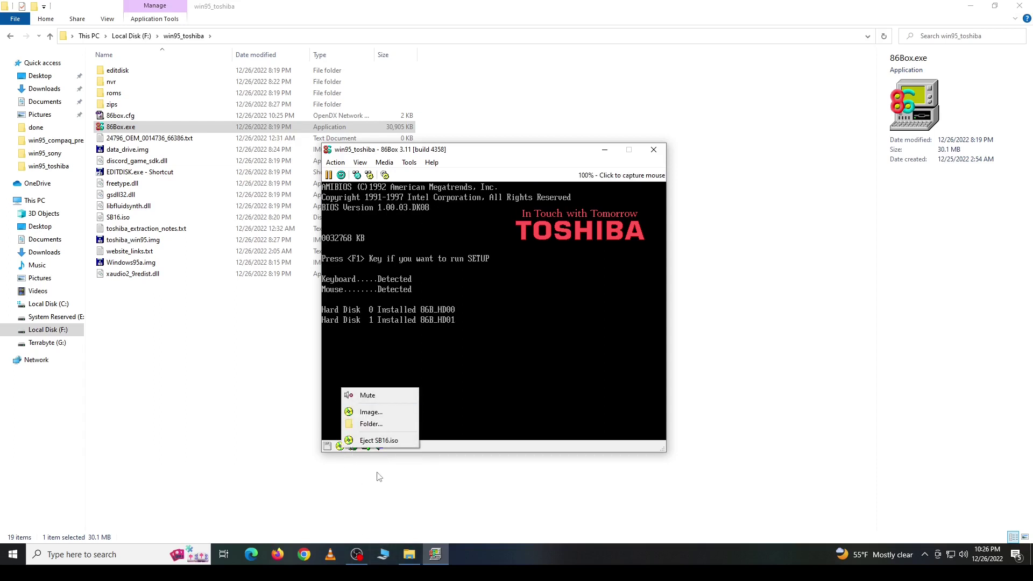
{"action": "left_click", "coordinate": [382, 441]}
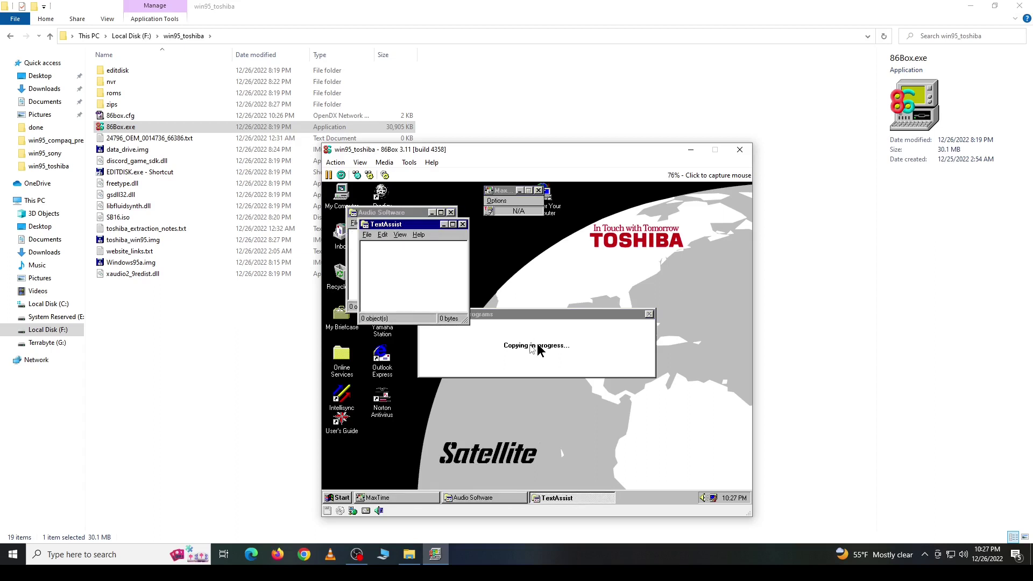
Step: OK the setup and System File Error messages, then close the TextAssist and Audio Software groups
{"action": "left_click", "coordinate": [540, 350]}
{"action": "left_click", "coordinate": [533, 366]}
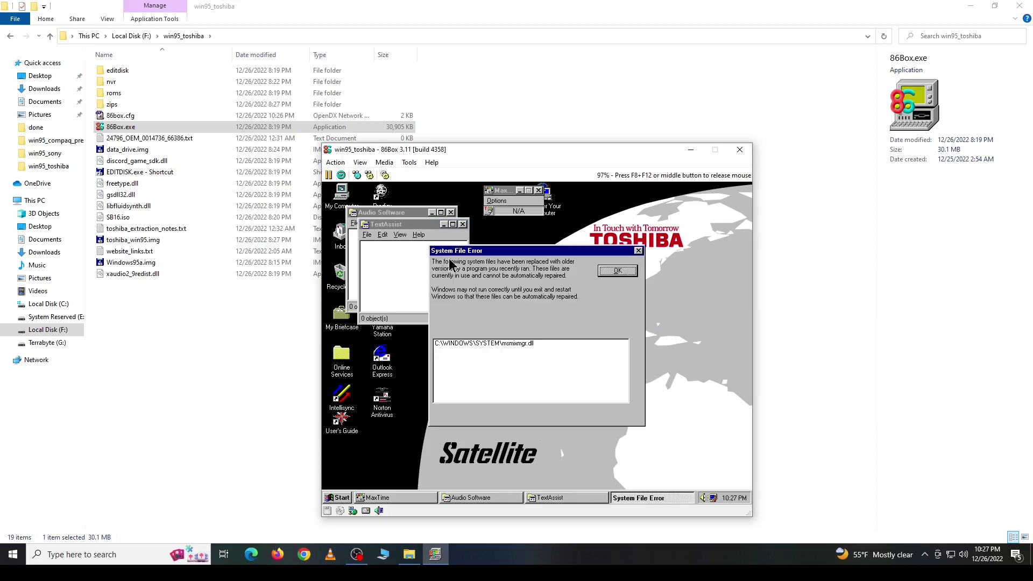
{"action": "left_click", "coordinate": [617, 272]}
{"action": "left_click", "coordinate": [462, 225]}
{"action": "left_click", "coordinate": [451, 214]}
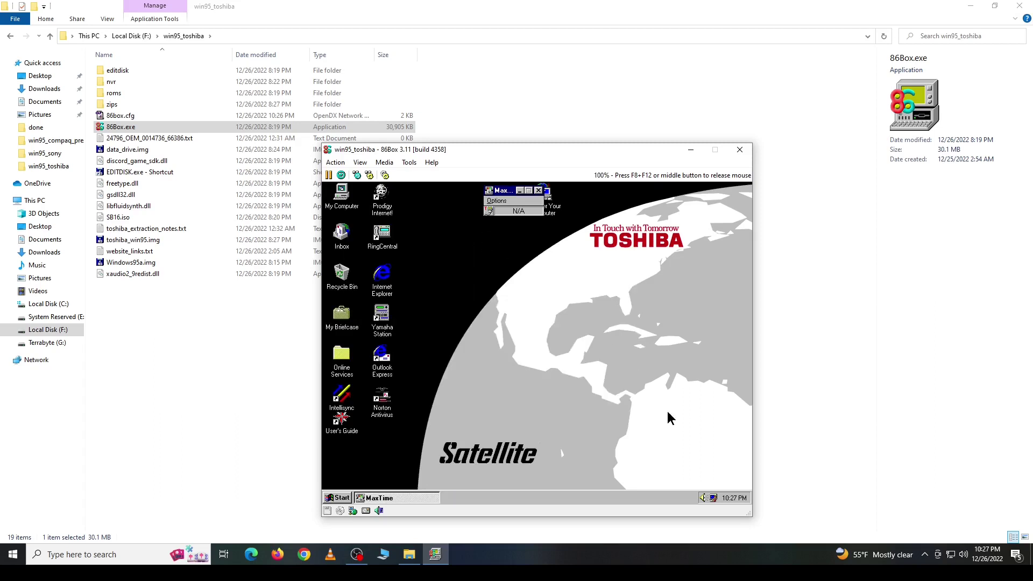
Step: Check the Sound Blaster 16 Volume Control from the tray, then open Control Panel via Start > Settings
{"action": "double_click", "coordinate": [705, 497]}
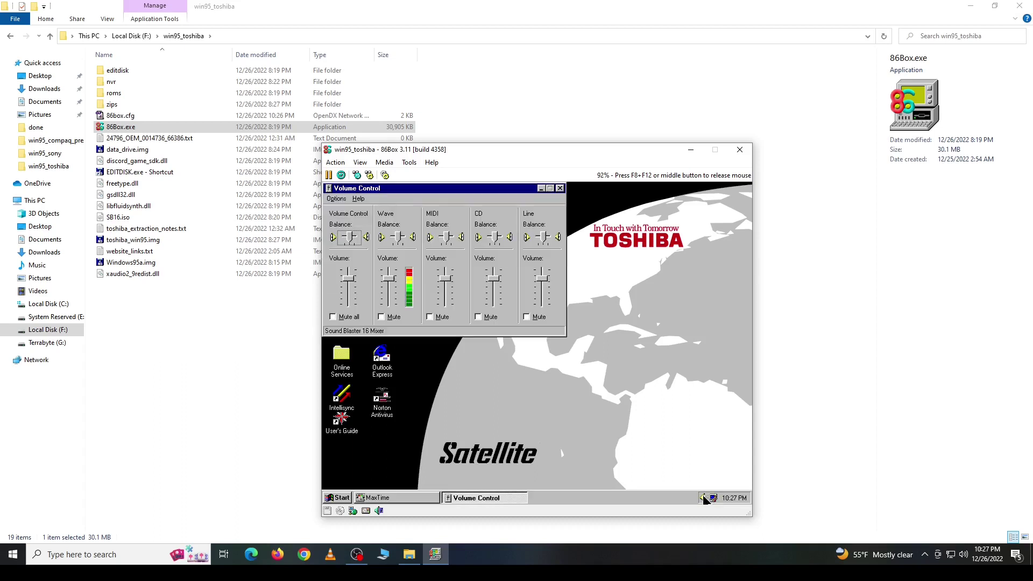
{"action": "left_click", "coordinate": [560, 189]}
{"action": "left_click", "coordinate": [338, 498]}
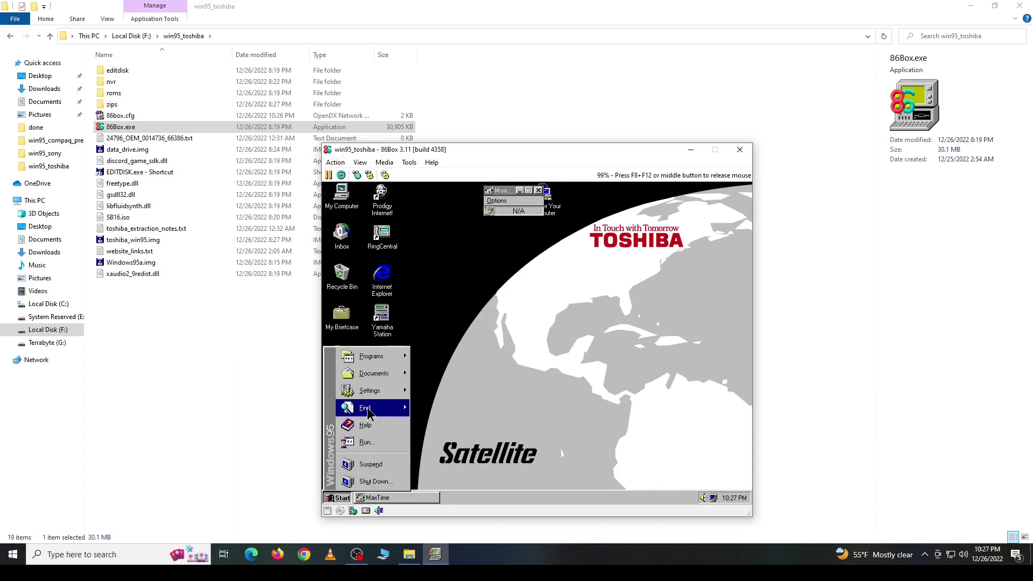
{"action": "mouse_move", "coordinate": [381, 396]}
{"action": "left_click", "coordinate": [430, 392]}
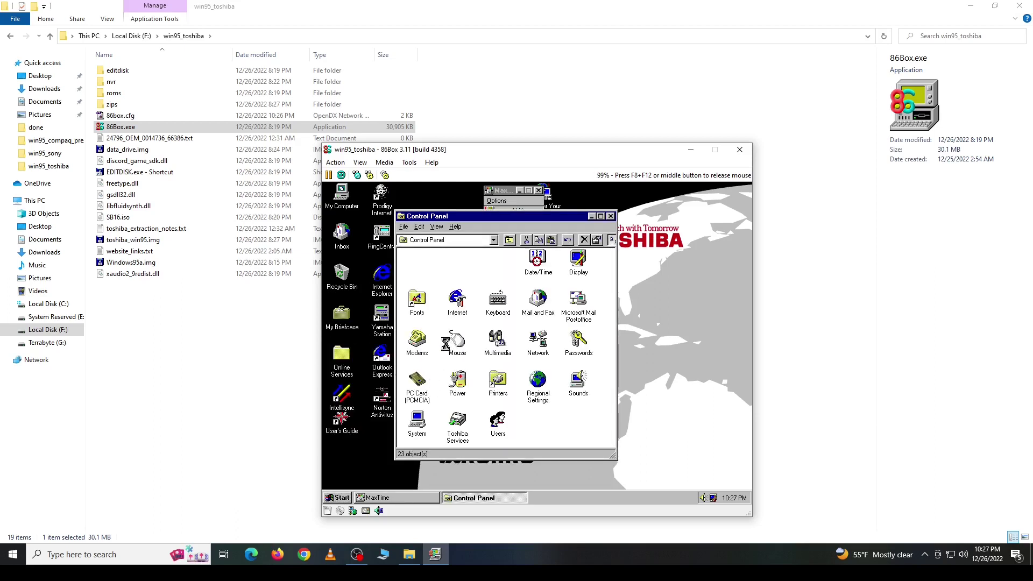
Step: Apply the Windows Standard pointer scheme in Mouse Properties, then close Control Panel
{"action": "left_click", "coordinate": [460, 347]}
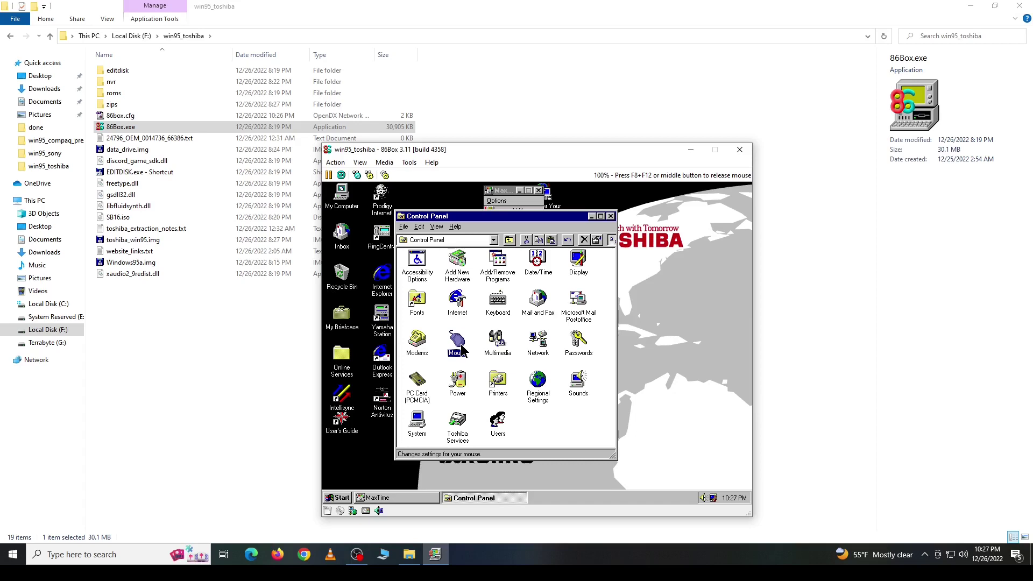
{"action": "double_click", "coordinate": [462, 349]}
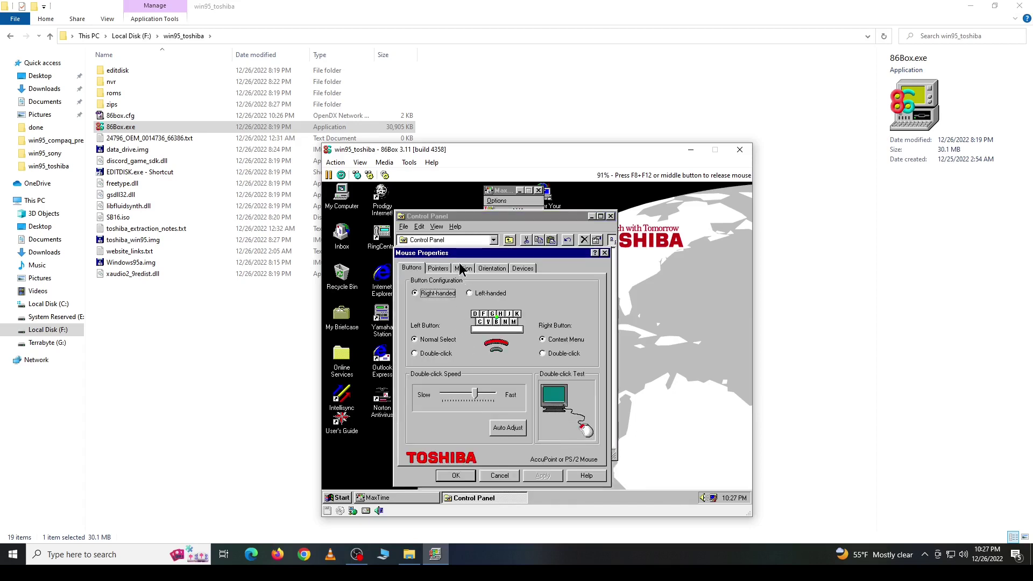
{"action": "left_click", "coordinate": [441, 268]}
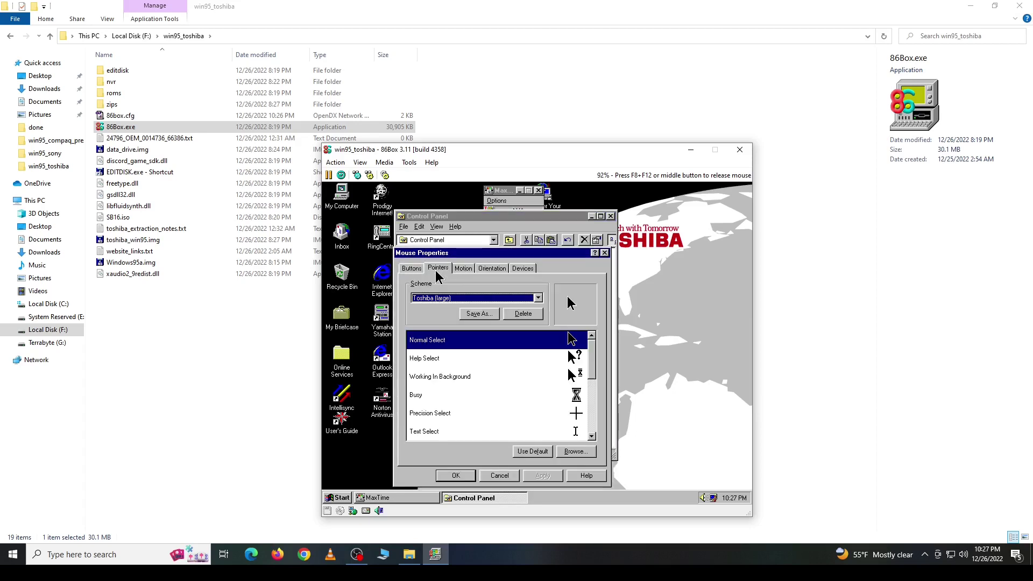
{"action": "left_click", "coordinate": [538, 298]}
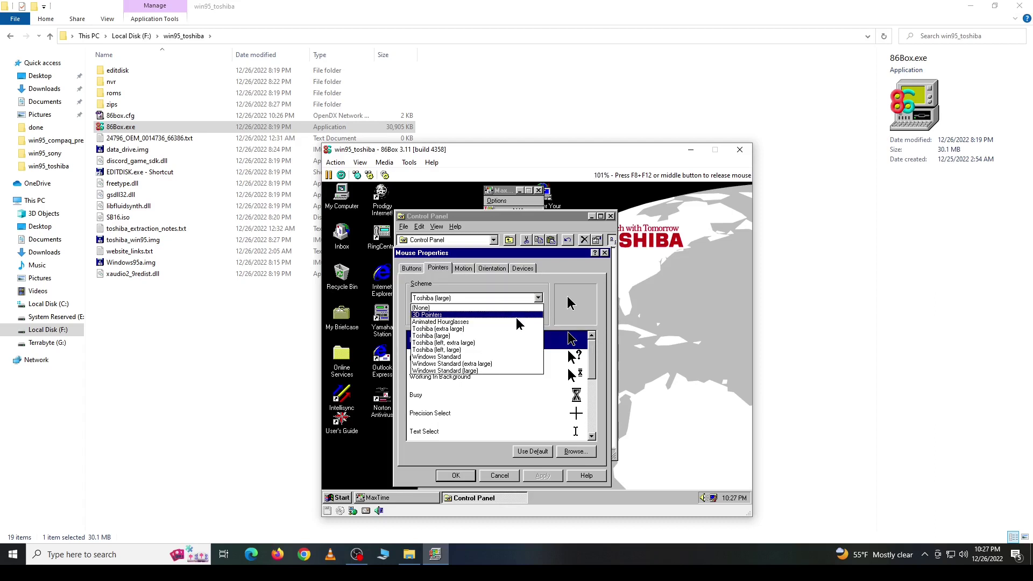
{"action": "left_click", "coordinate": [509, 358]}
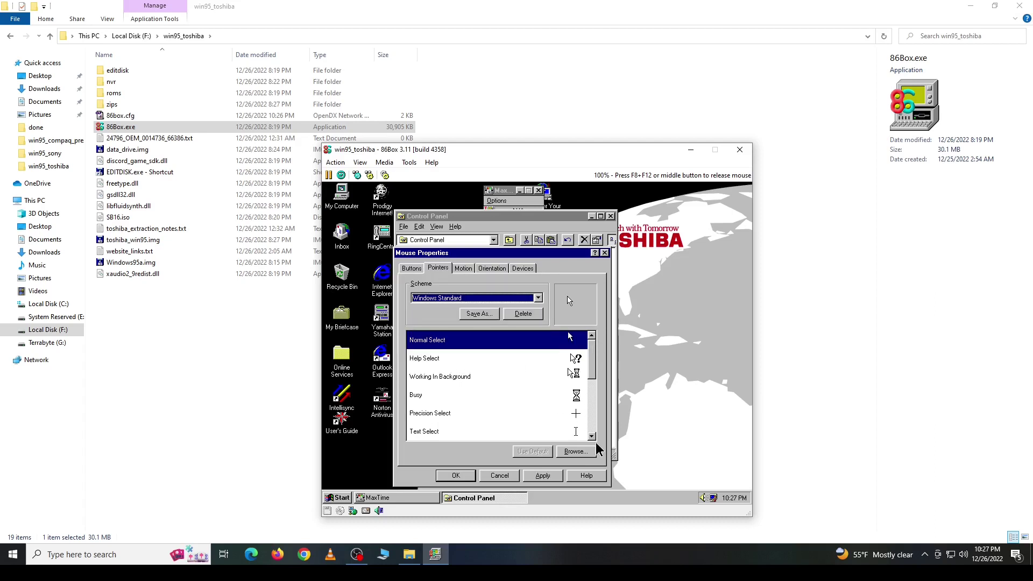
{"action": "left_click", "coordinate": [582, 480]}
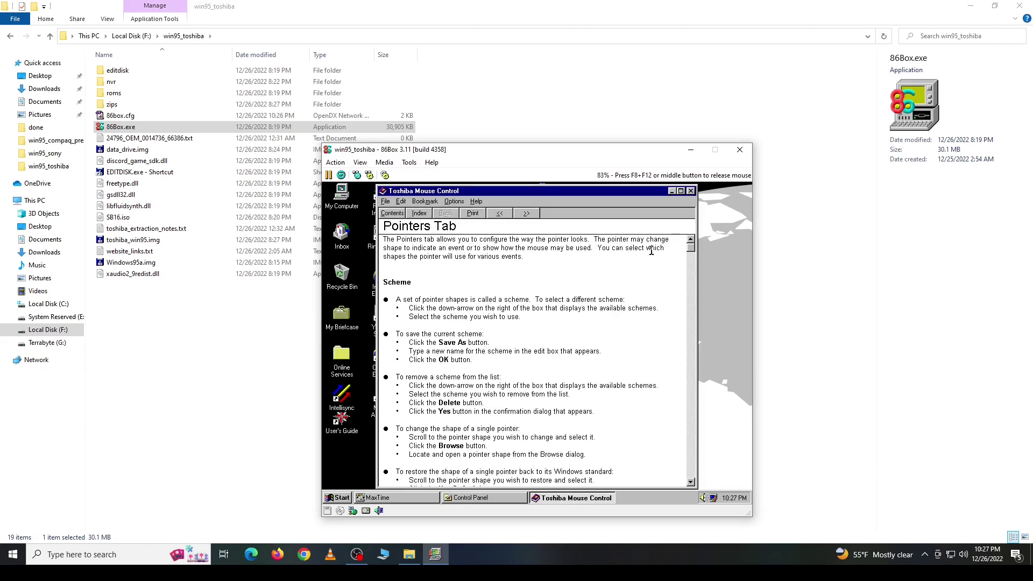
{"action": "left_click", "coordinate": [691, 191]}
{"action": "left_click", "coordinate": [527, 478]}
{"action": "left_click", "coordinate": [456, 475]}
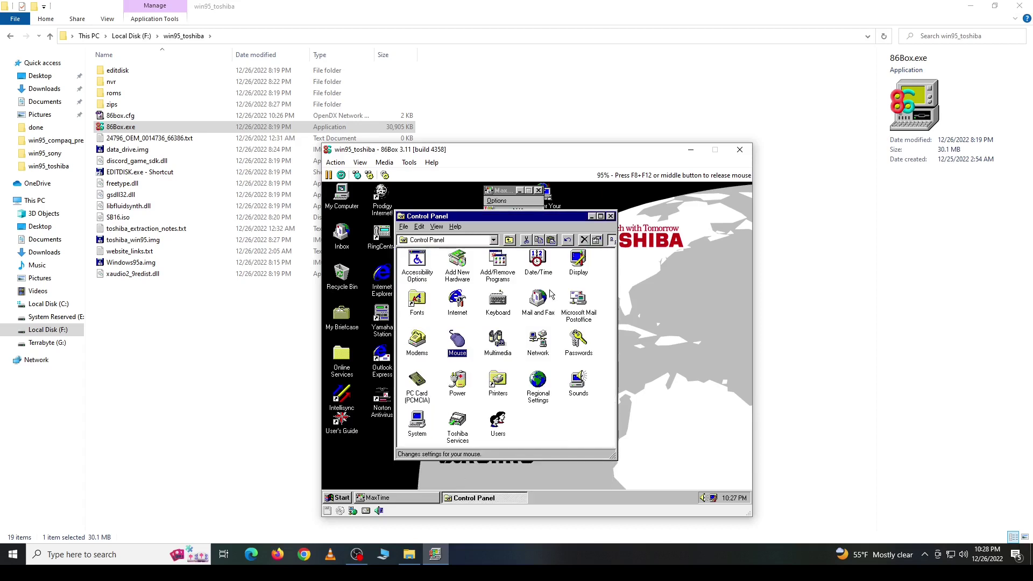
{"action": "left_click", "coordinate": [611, 217]}
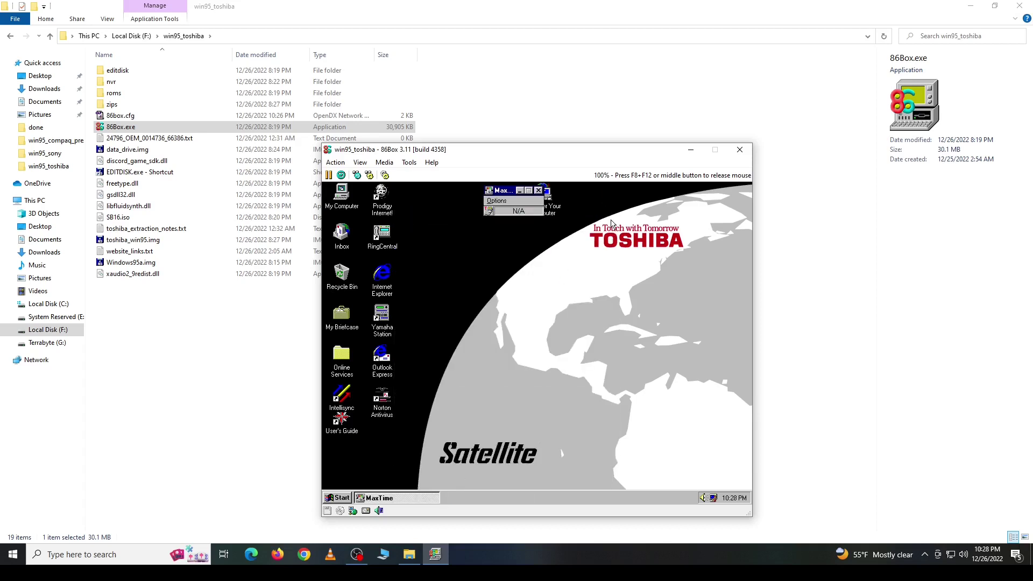
Step: Close MaxTime, shut down Windows 95 with Yes, then close the 86Box window
{"action": "left_click", "coordinate": [520, 191]}
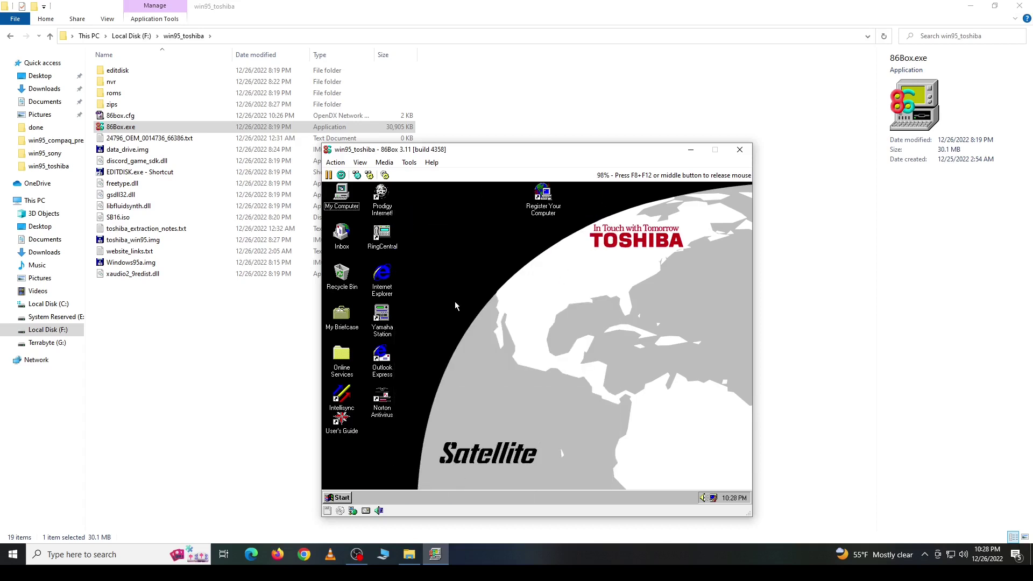
{"action": "left_click", "coordinate": [343, 499]}
{"action": "left_click", "coordinate": [351, 482]}
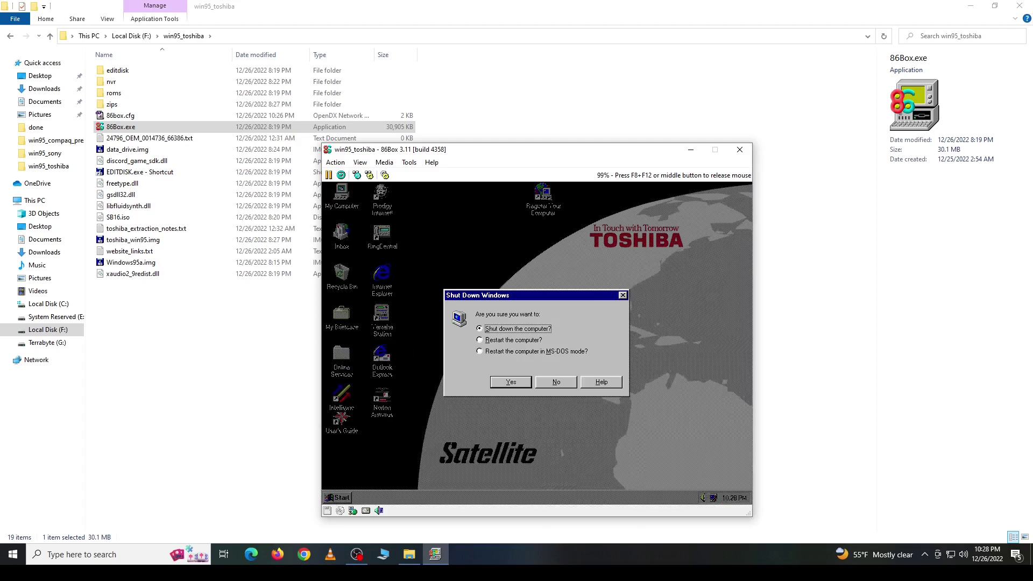
{"action": "left_click", "coordinate": [510, 383]}
{"action": "middle_click", "coordinate": [515, 336]}
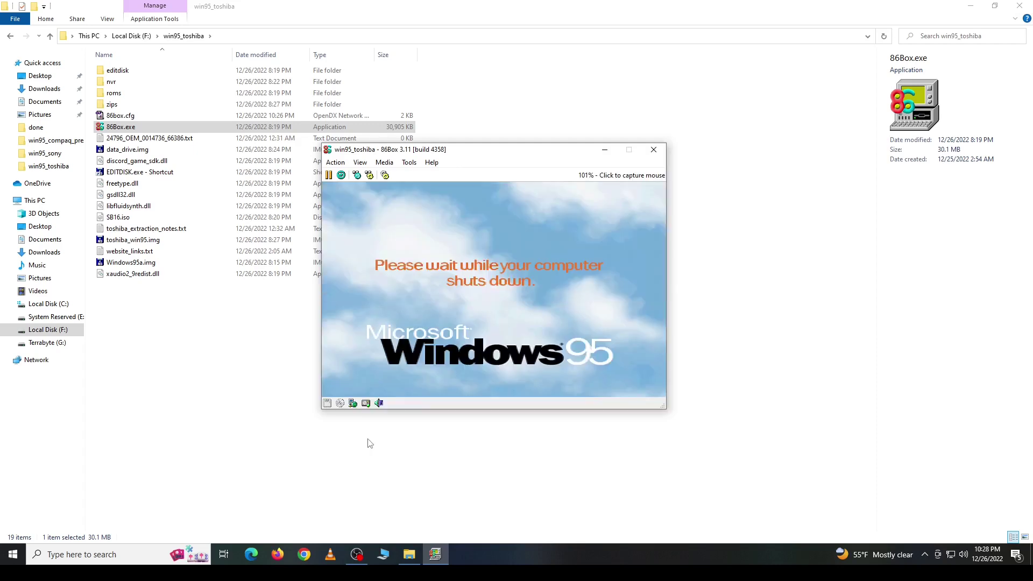
{"action": "left_click", "coordinate": [653, 150]}
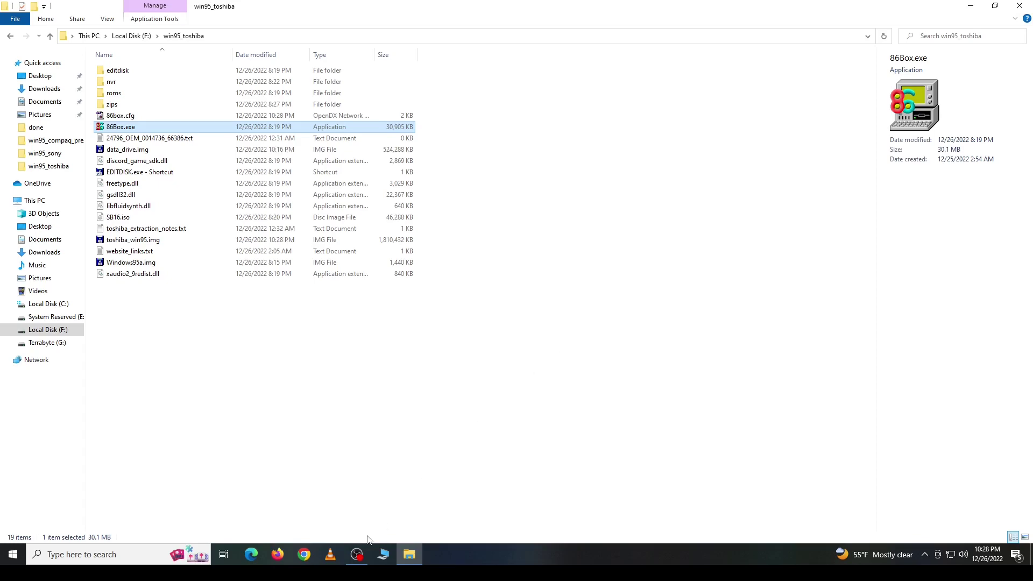
Step: Bring OBS Studio in front of File Explorer from the taskbar, with recording still running
{"action": "left_click", "coordinate": [356, 554]}
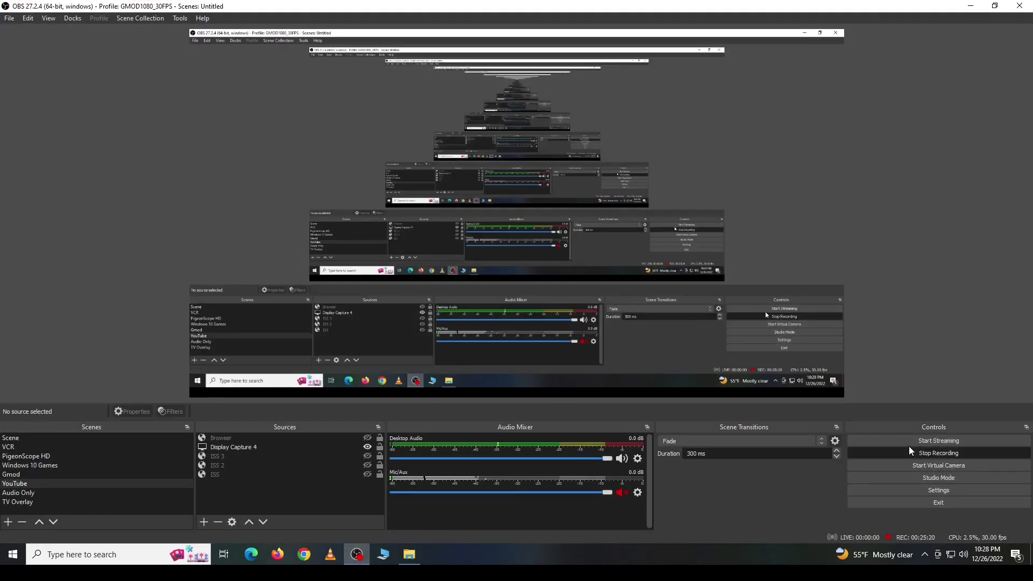